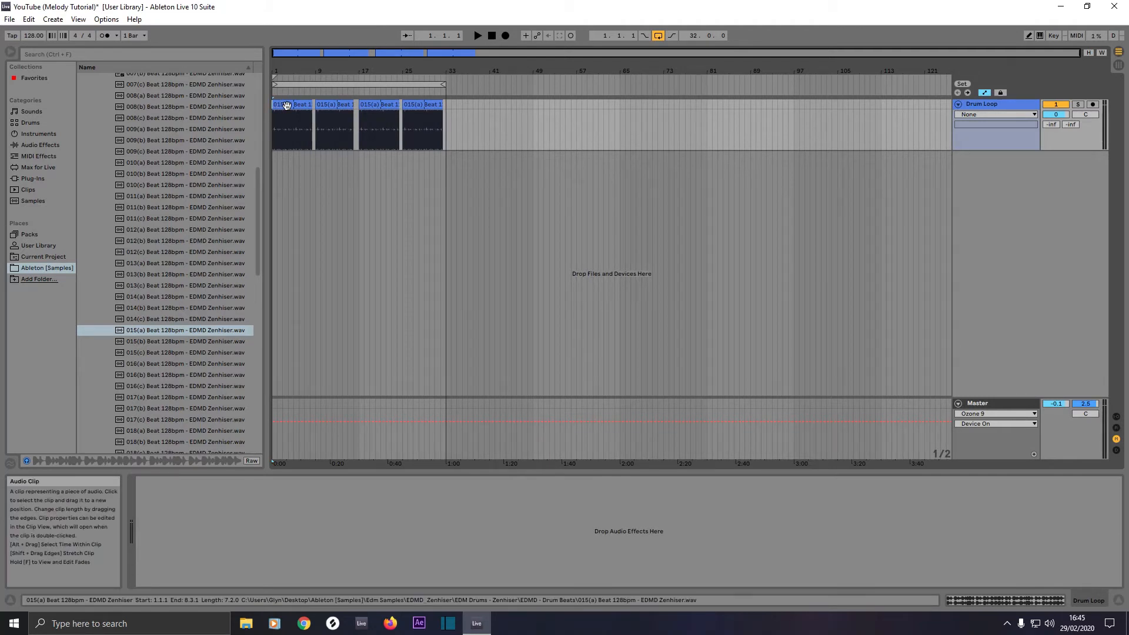
Play the start of the arrangement briefly to hear the drum loop.
{"action": "key", "text": "space"}
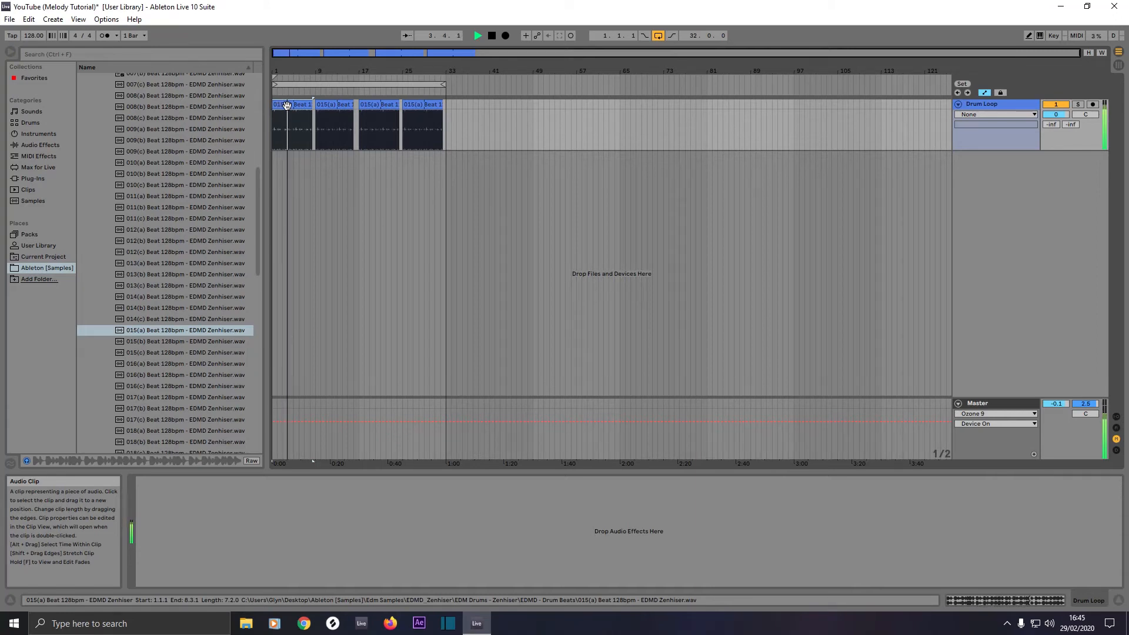
{"action": "key", "text": "space"}
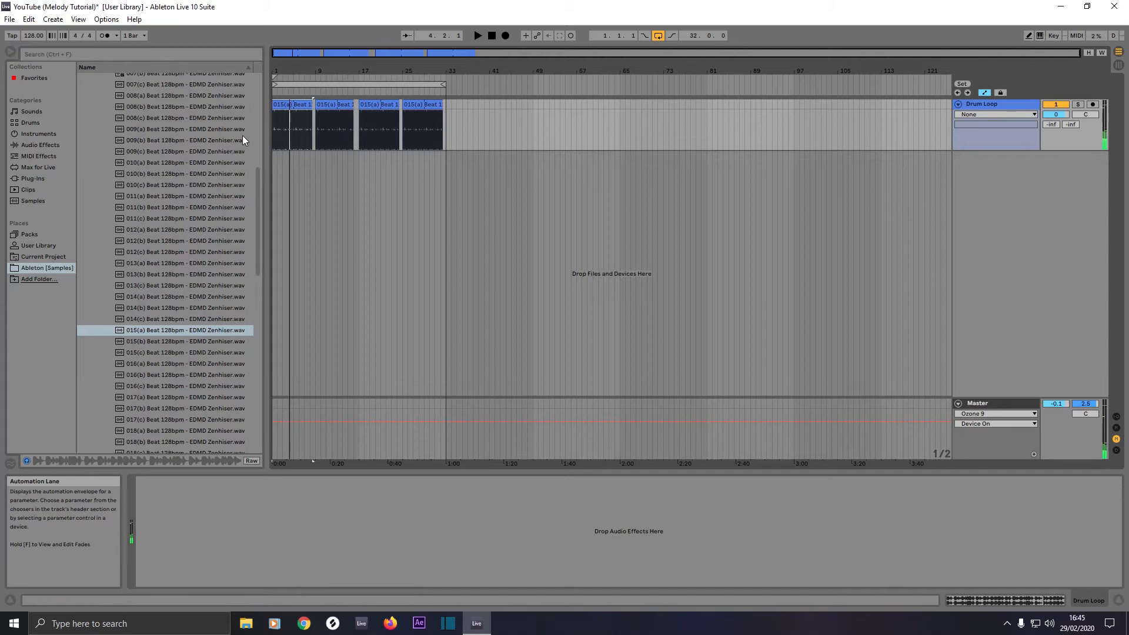
Add the Bass Kleph's Easy Chords - v1.2 MIDI effect rack to the arrangement on a new MIDI track.
{"action": "left_click", "coordinate": [35, 157]}
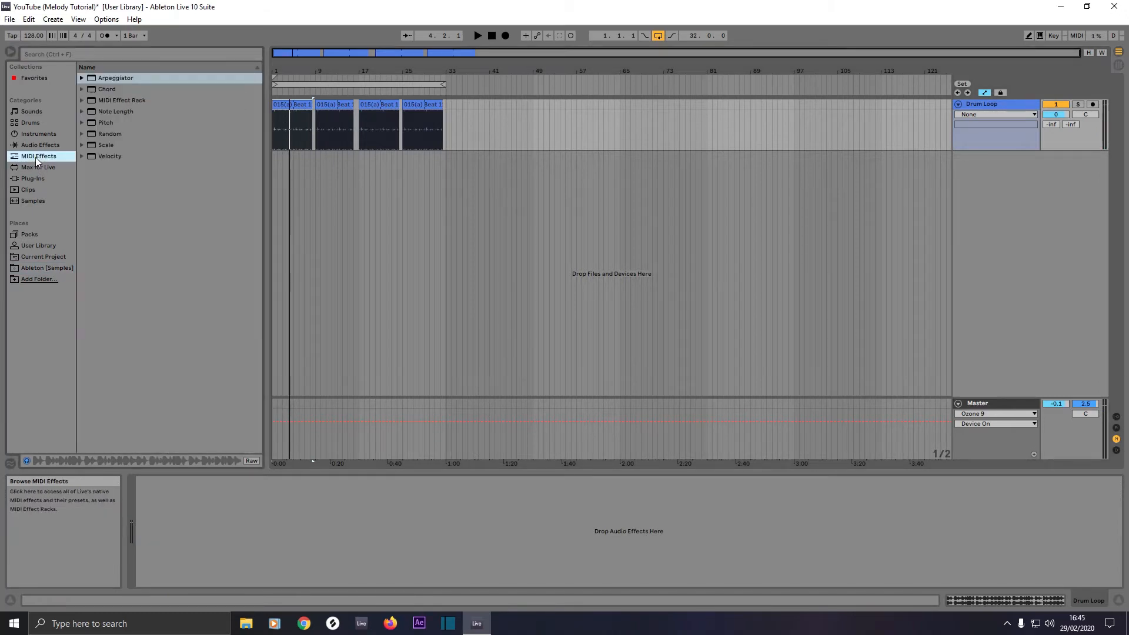
{"action": "left_click", "coordinate": [82, 101]}
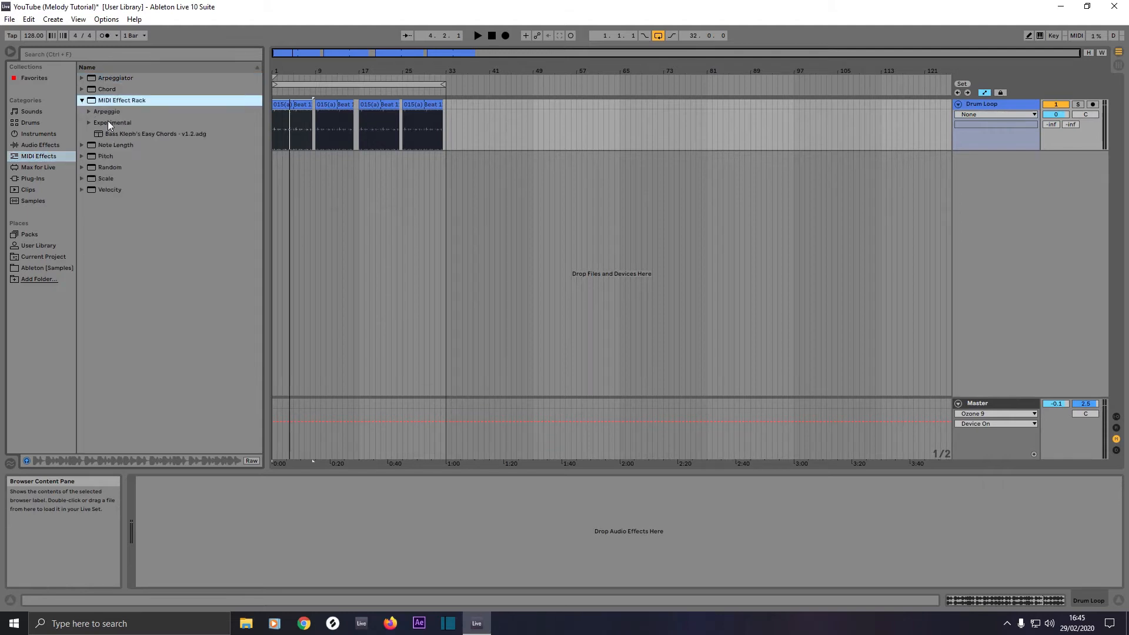
{"action": "left_click", "coordinate": [119, 134]}
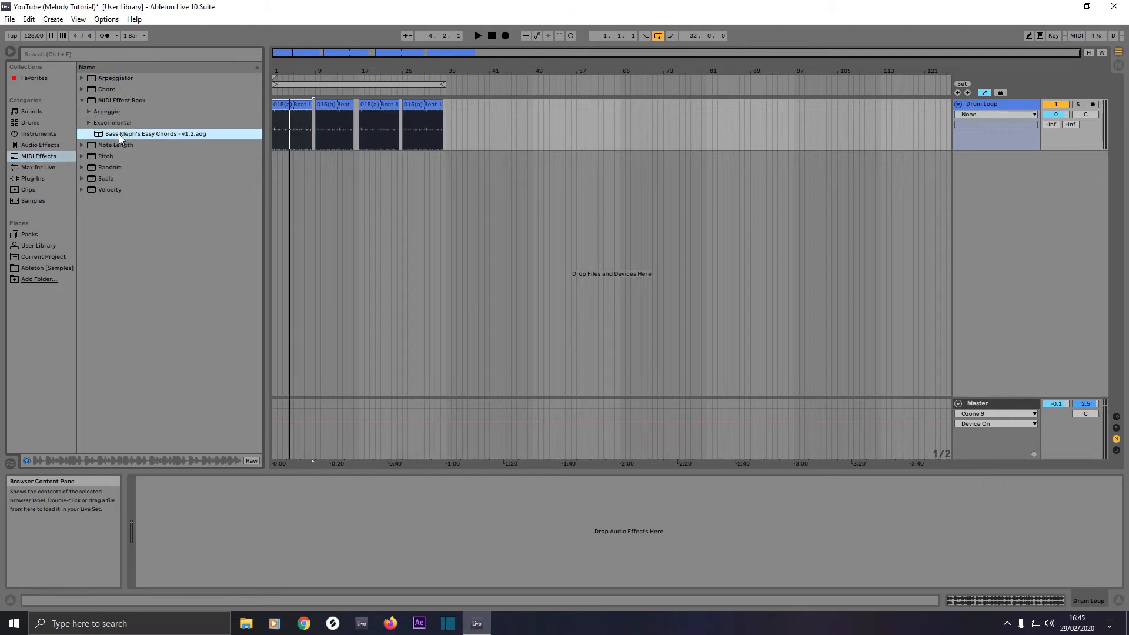
{"action": "left_click_drag", "start_coordinate": [119, 135], "coordinate": [581, 261]}
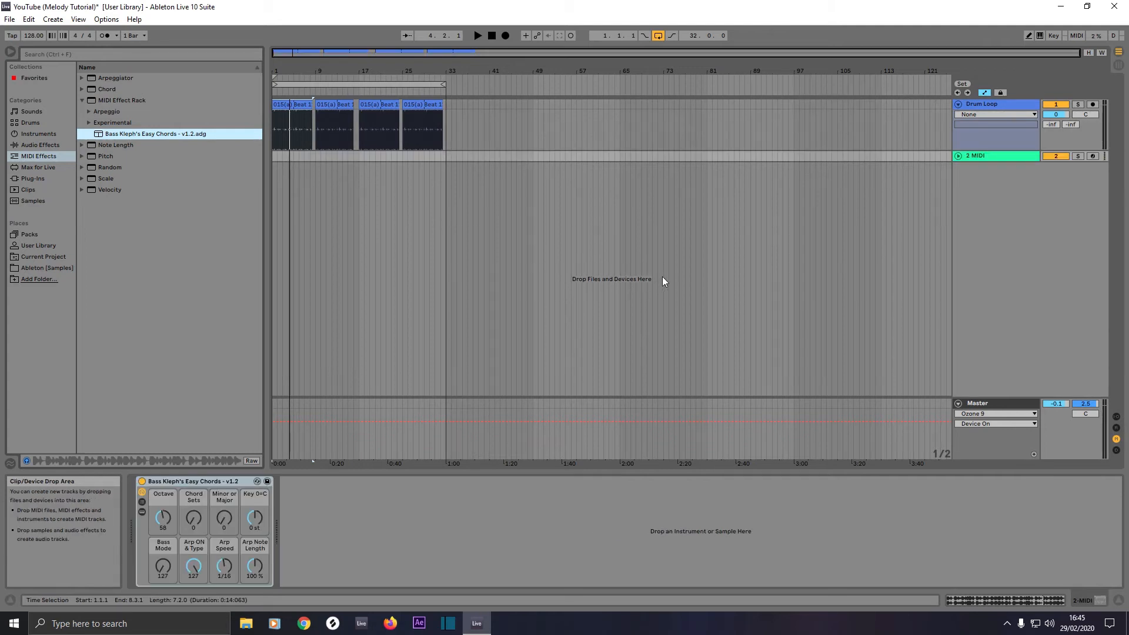
Unfold the new MIDI track, rename it Melody and colour it yellow.
{"action": "left_click", "coordinate": [958, 157]}
{"action": "right_click", "coordinate": [979, 157]}
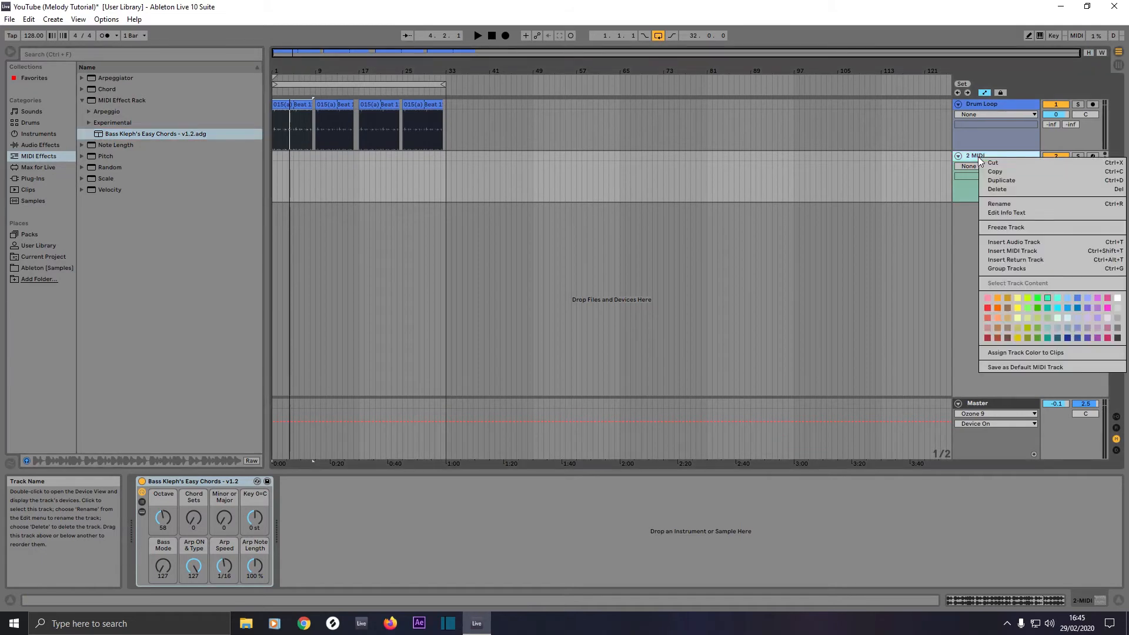
{"action": "left_click", "coordinate": [994, 204]}
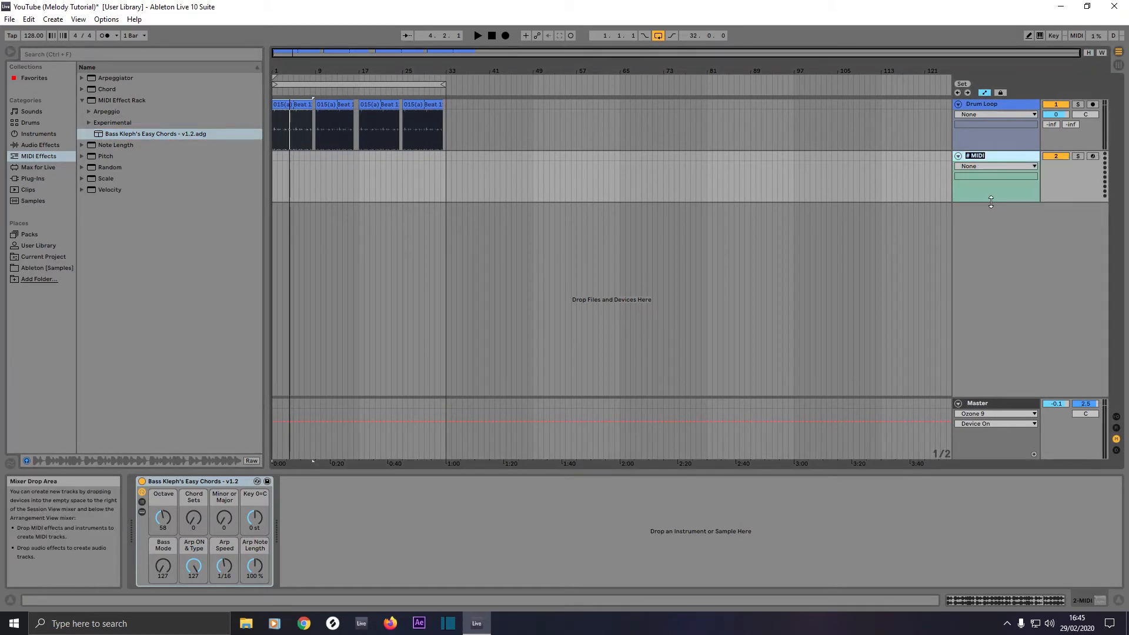
{"action": "type", "text": "Melody"}
{"action": "key", "text": "Return"}
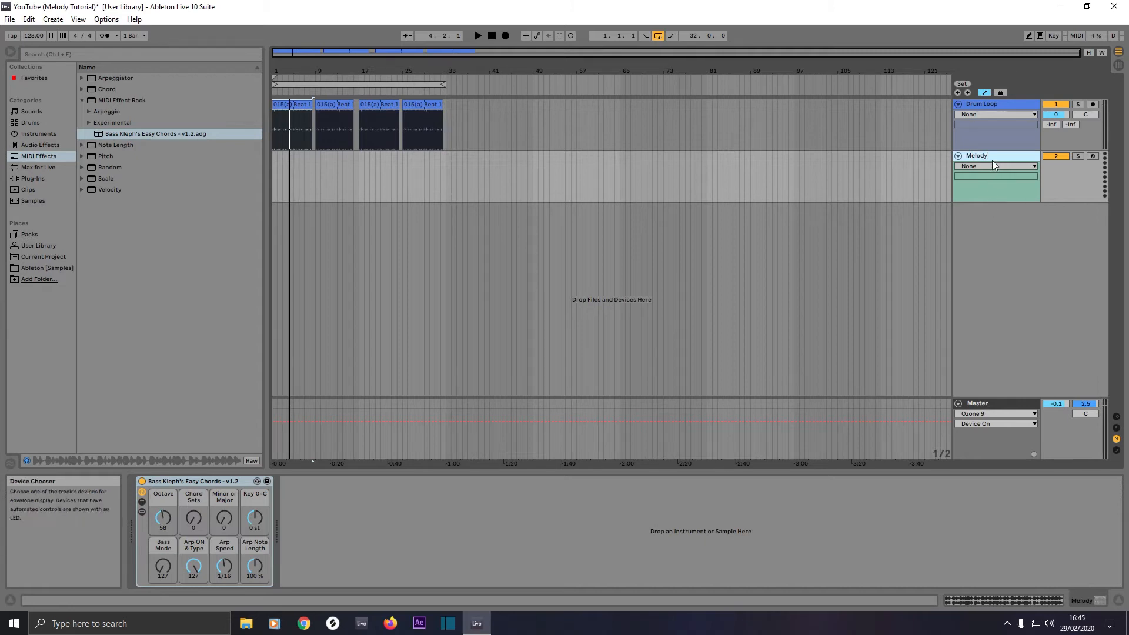
{"action": "right_click", "coordinate": [990, 159]}
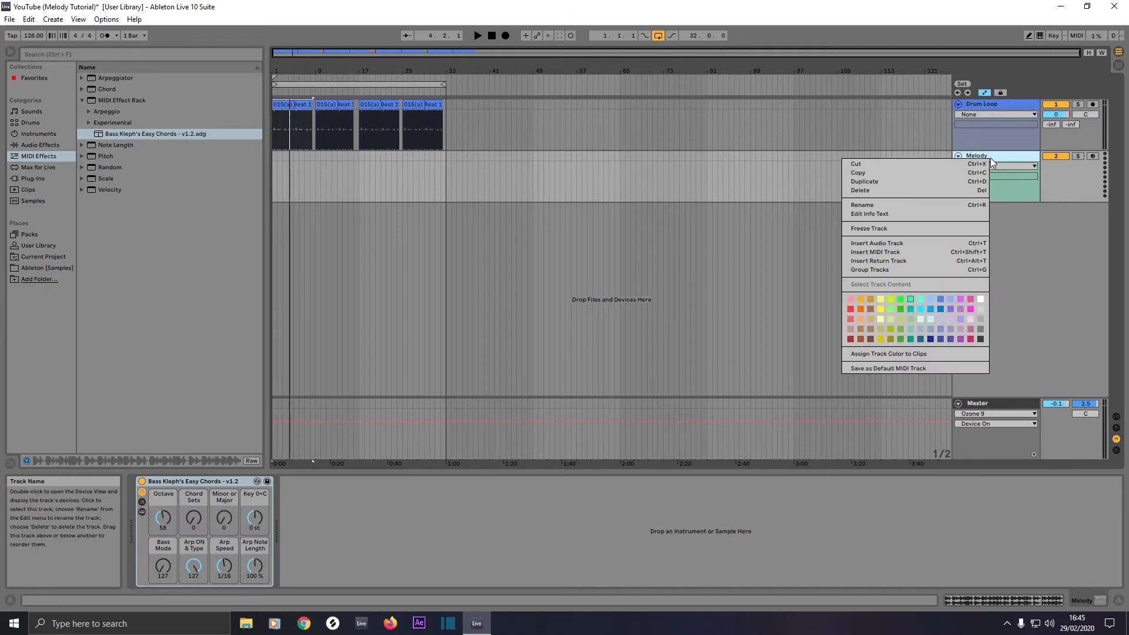
{"action": "left_click", "coordinate": [882, 300]}
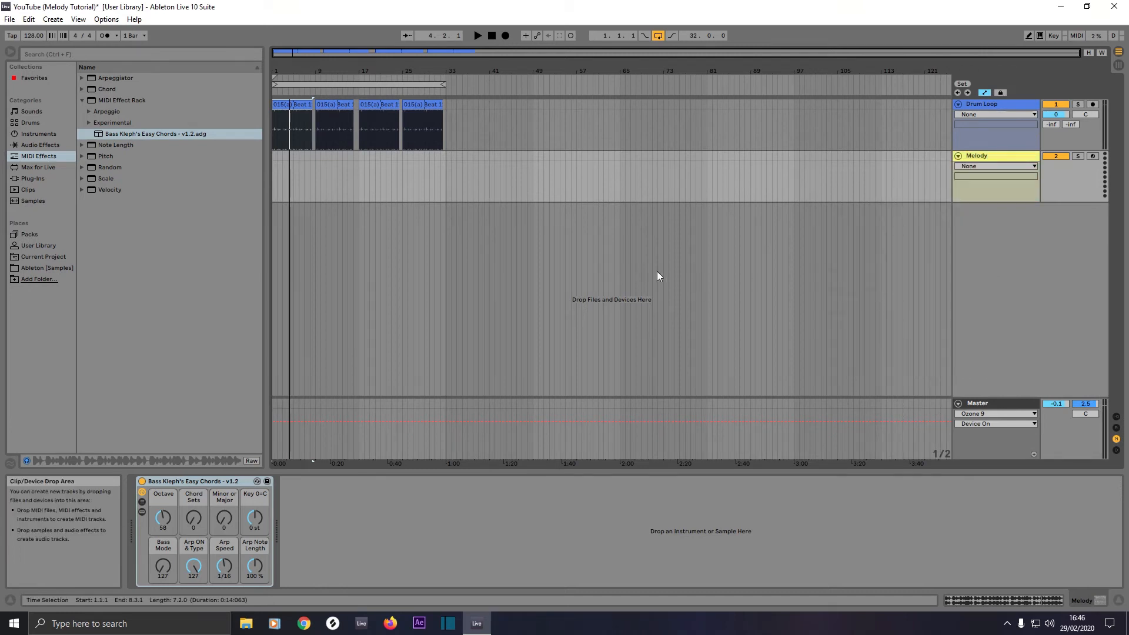
Insert an 8-bar MIDI clip at the start of the Melody track and loop the arrangement over it.
{"action": "left_click", "coordinate": [317, 175]}
{"action": "left_click_drag", "start_coordinate": [315, 163], "coordinate": [271, 156]}
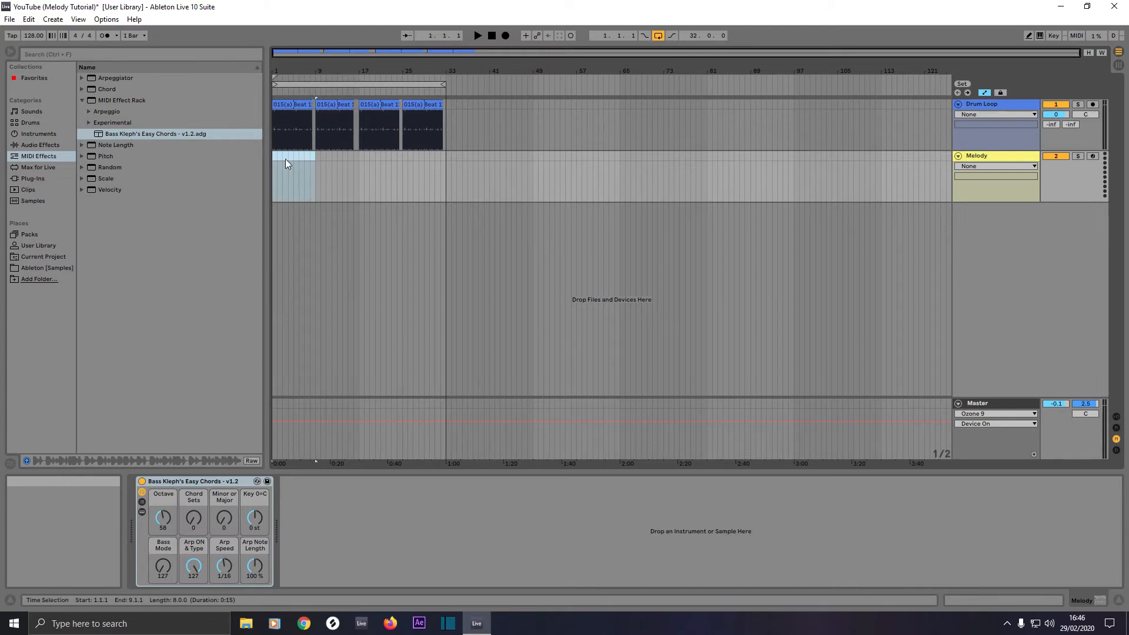
{"action": "right_click", "coordinate": [286, 153]}
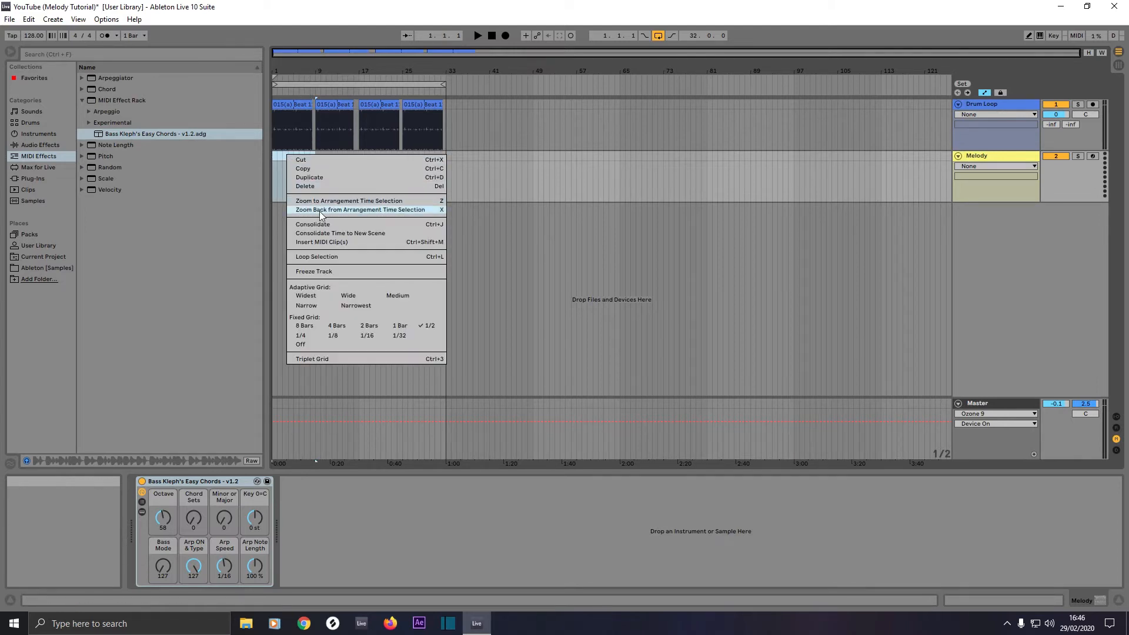
{"action": "left_click", "coordinate": [322, 242]}
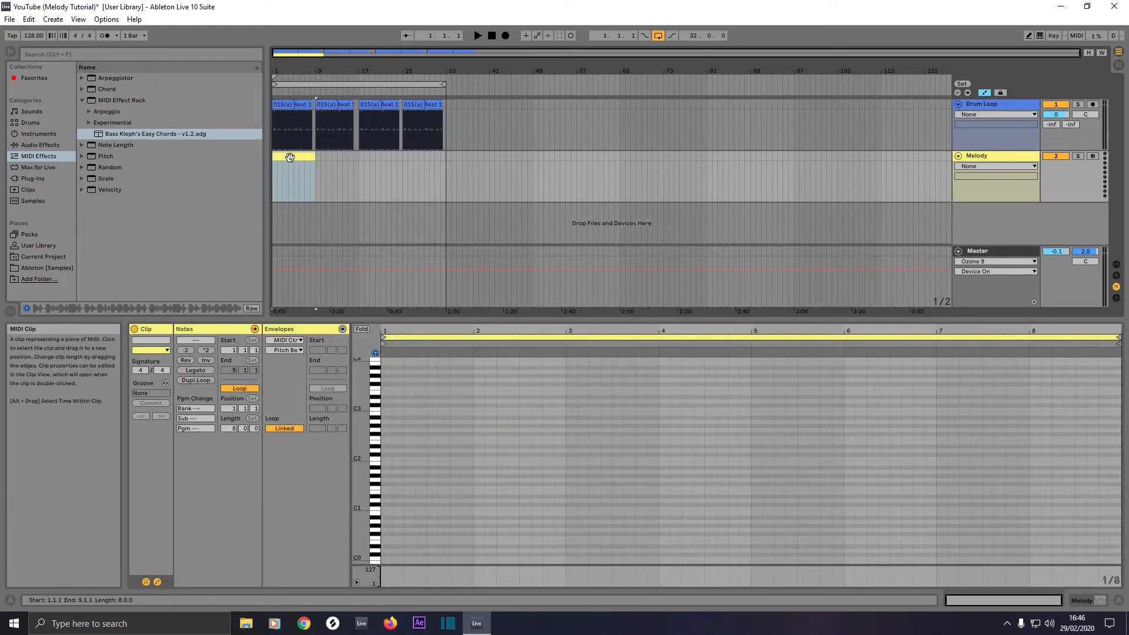
{"action": "key", "text": "ctrl+l"}
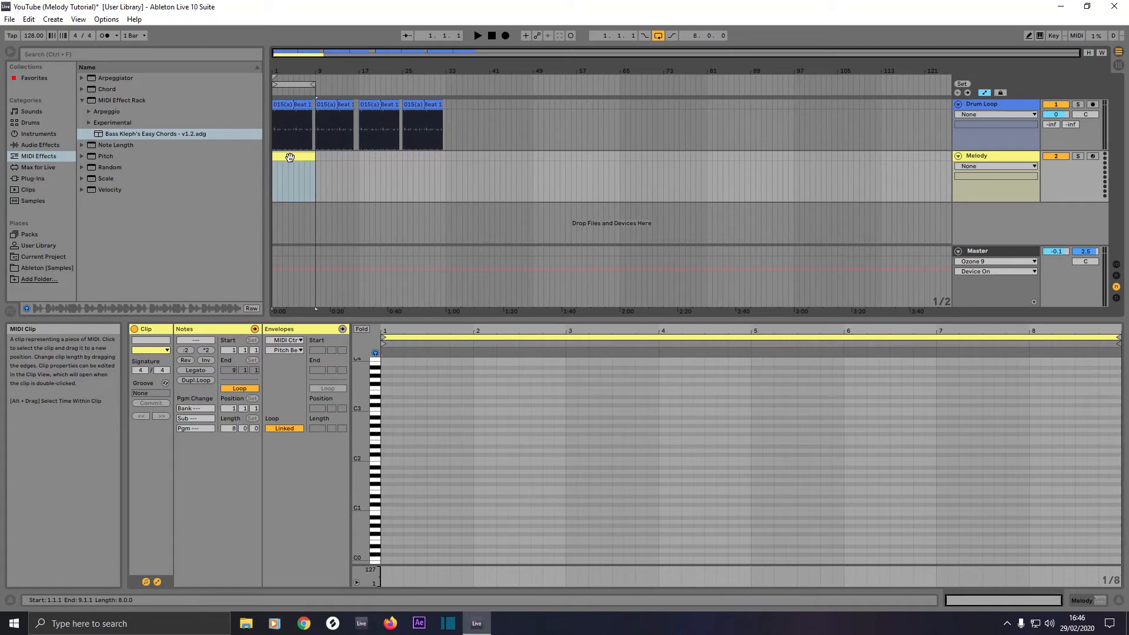
{"action": "scroll", "coordinate": [290, 157], "scroll_direction": "up", "scroll_amount": 2}
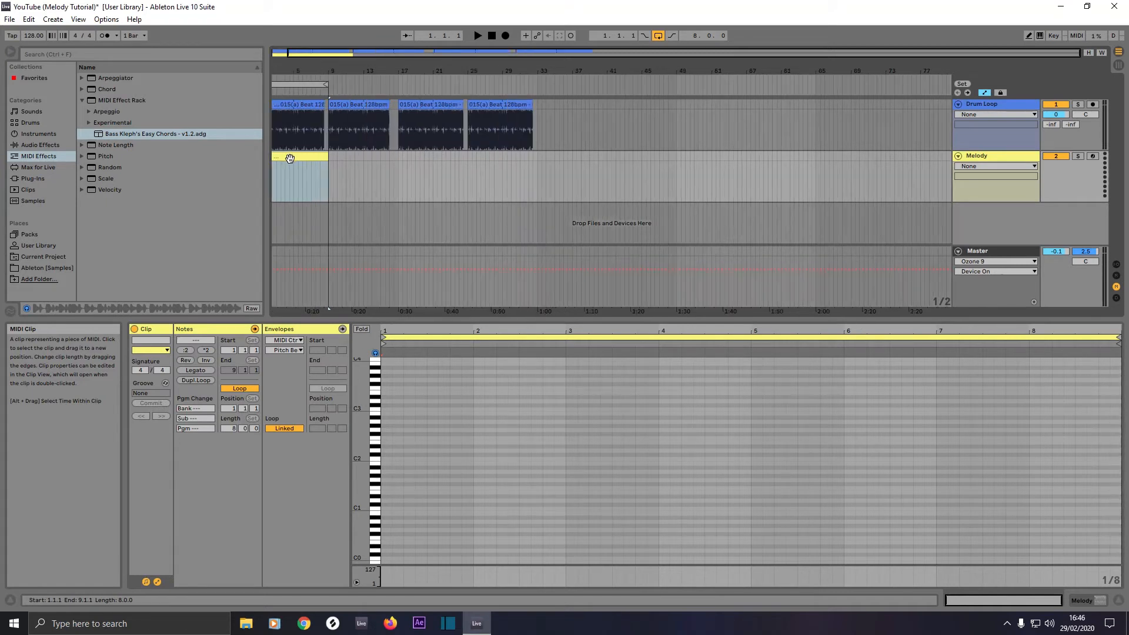
{"action": "scroll", "coordinate": [290, 158], "scroll_direction": "up", "scroll_amount": 4}
{"action": "left_click_drag", "start_coordinate": [390, 53], "coordinate": [302, 53]}
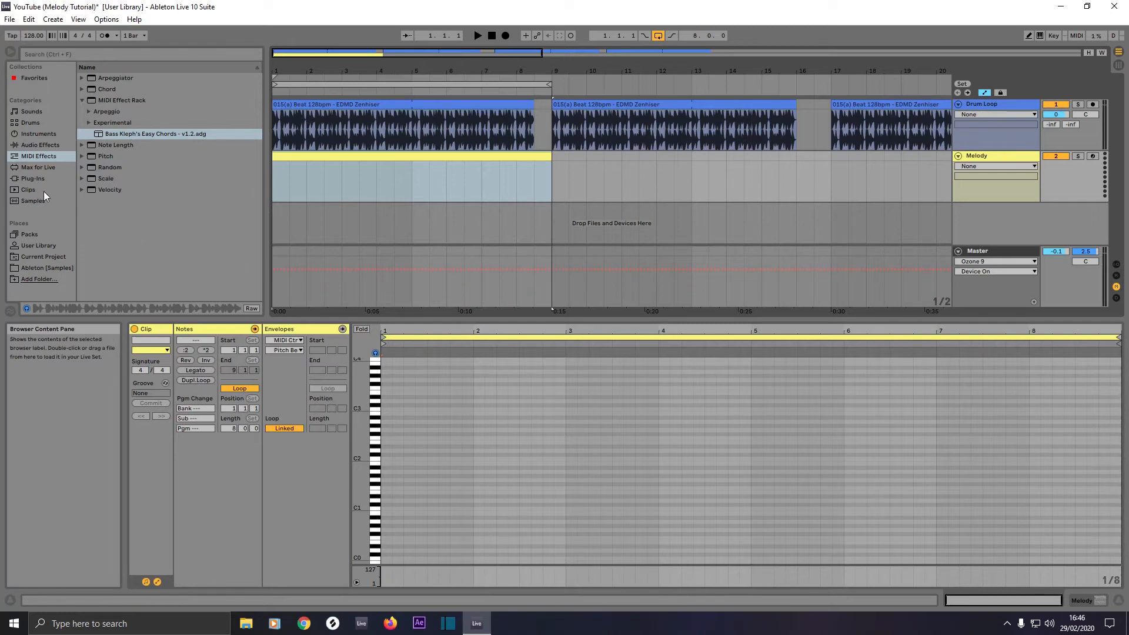
Return to the Ableton [Samples] library and collapse its Edm Samples folder.
{"action": "left_click", "coordinate": [37, 267]}
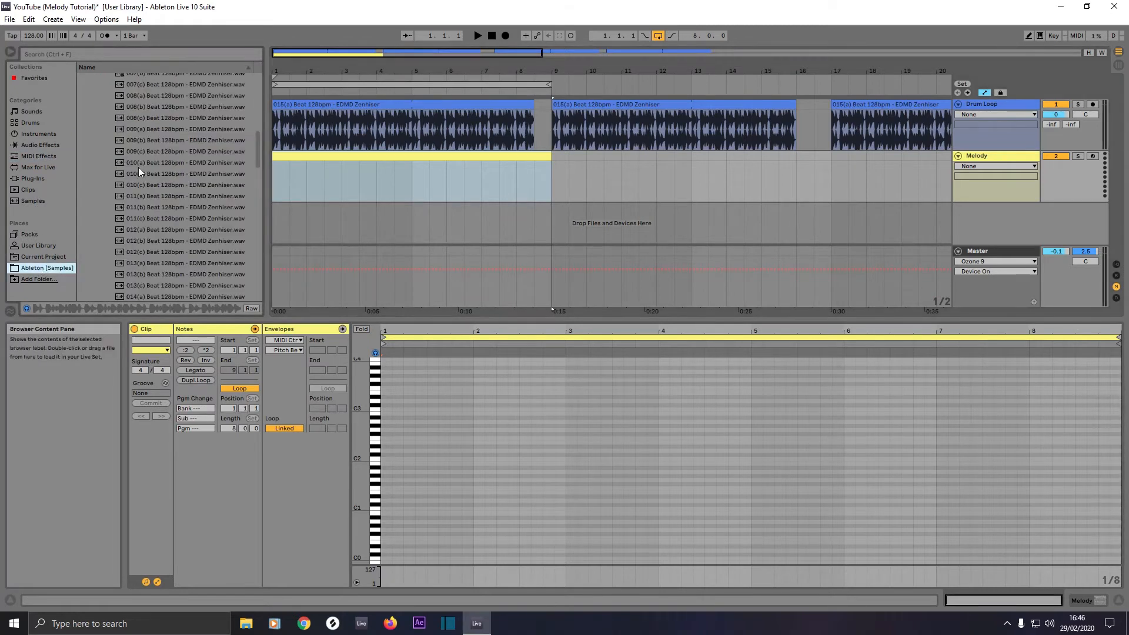
{"action": "left_click_drag", "start_coordinate": [256, 139], "coordinate": [260, 55]}
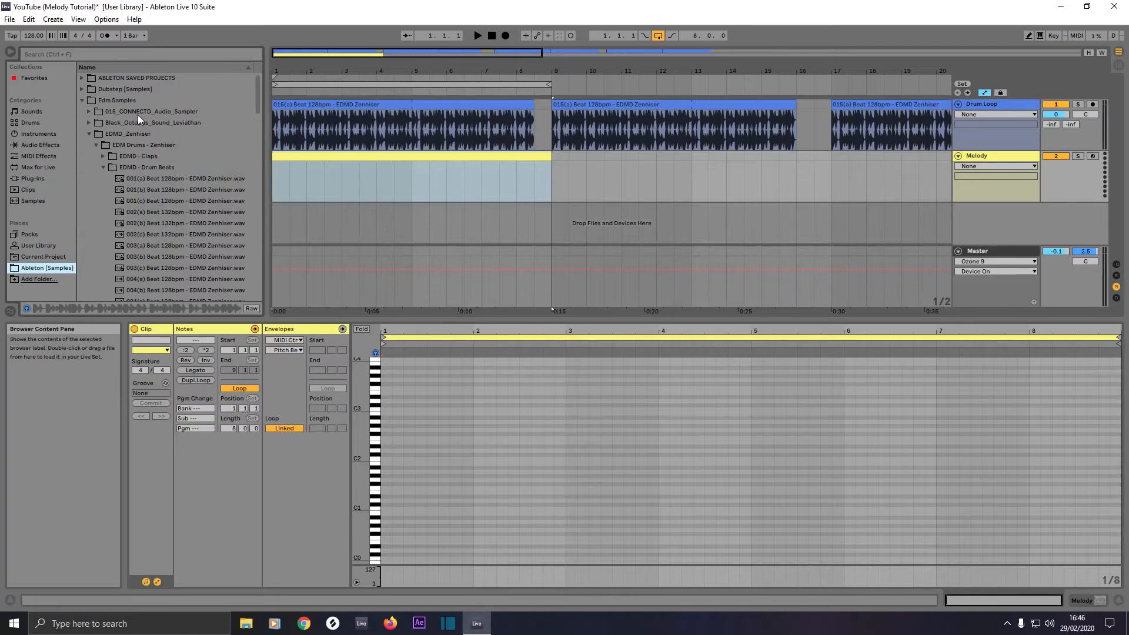
{"action": "left_click", "coordinate": [90, 134]}
{"action": "left_click", "coordinate": [82, 100]}
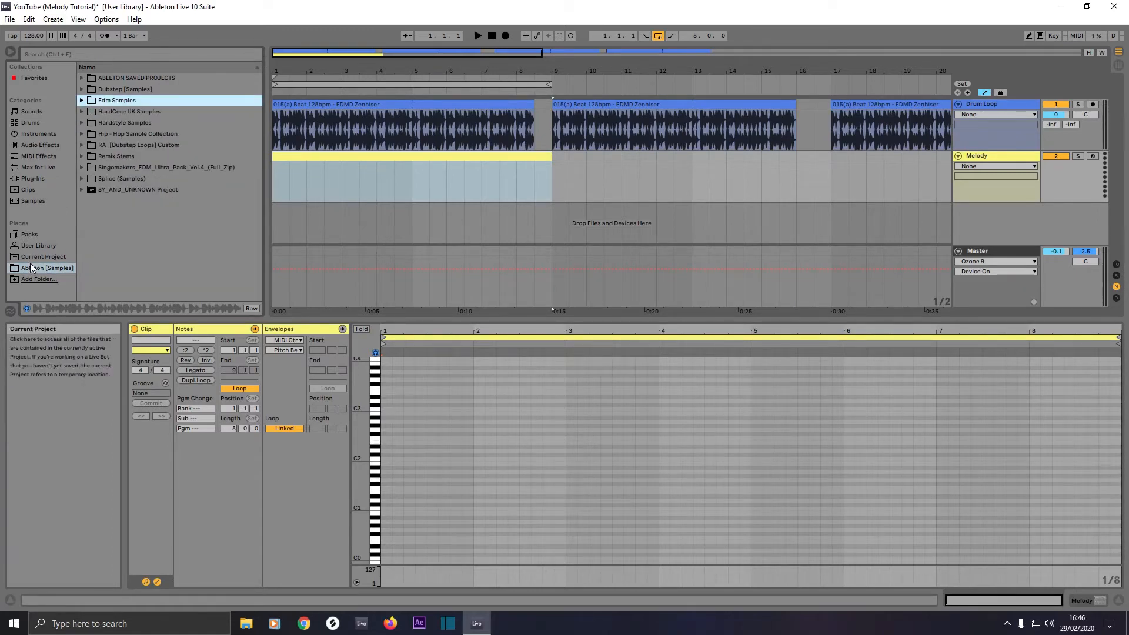
Open the 09._Synth_One_Shots folder of the Pop House Essentials pack within the Splice (Samples) packs.
{"action": "left_click", "coordinate": [80, 180]}
{"action": "left_click", "coordinate": [88, 200]}
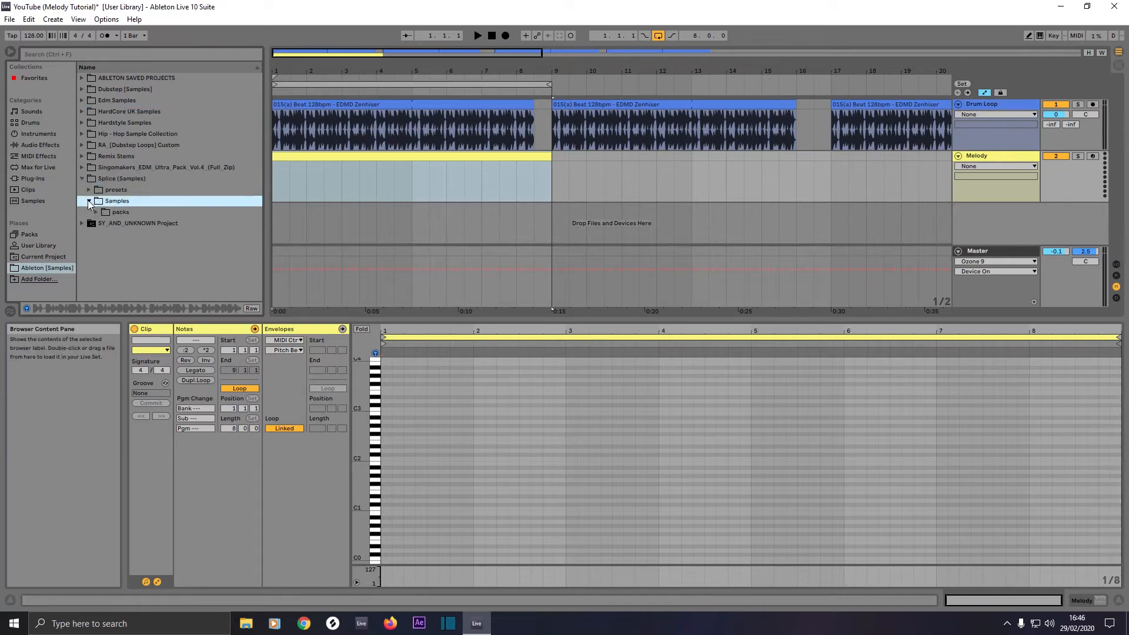
{"action": "left_click", "coordinate": [94, 213]}
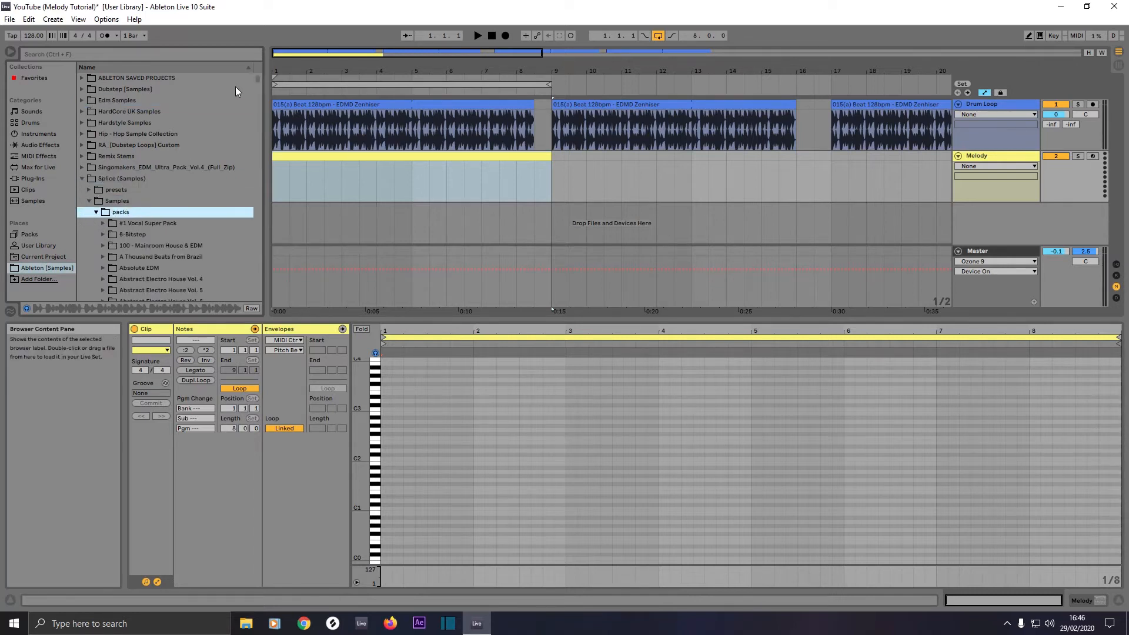
{"action": "left_click_drag", "start_coordinate": [258, 77], "coordinate": [249, 224]}
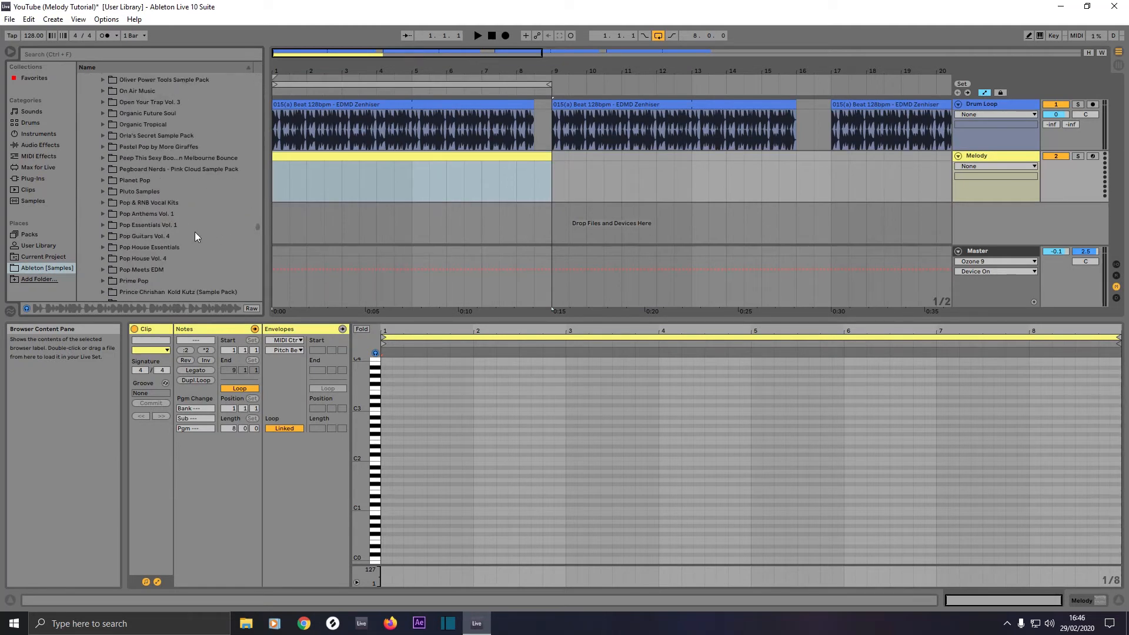
{"action": "left_click", "coordinate": [102, 247]}
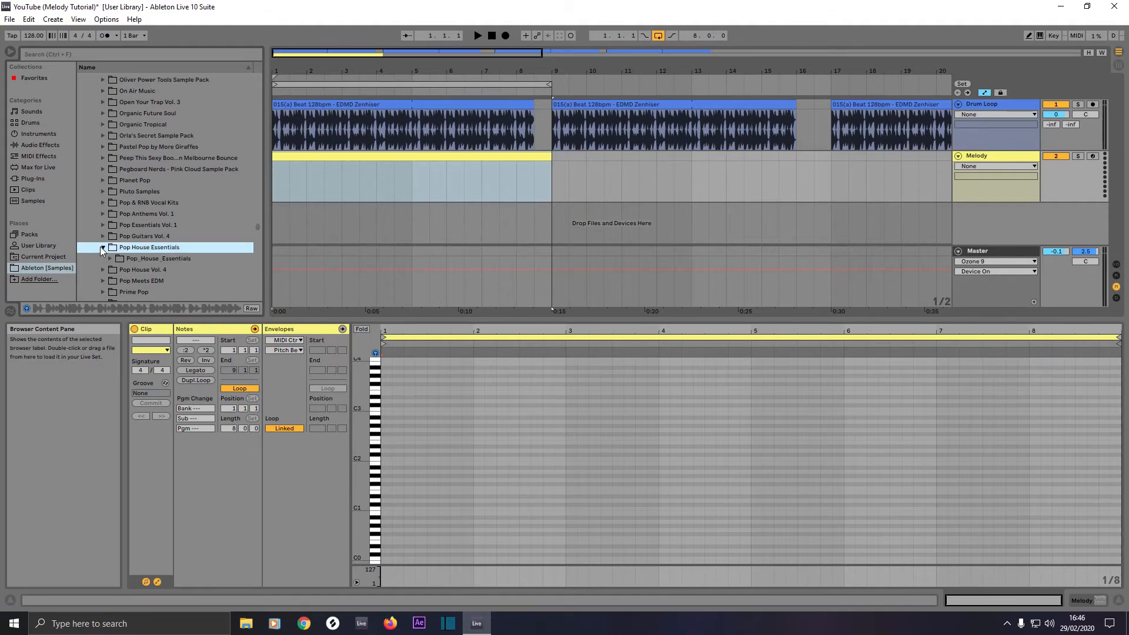
{"action": "left_click", "coordinate": [110, 257]}
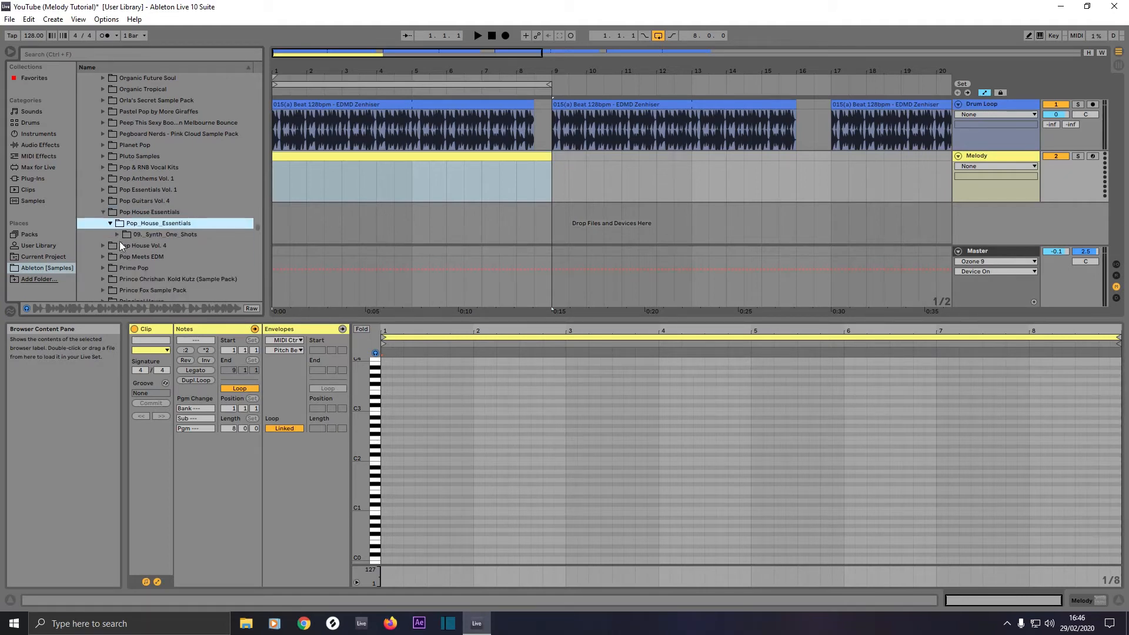
{"action": "left_click", "coordinate": [117, 234]}
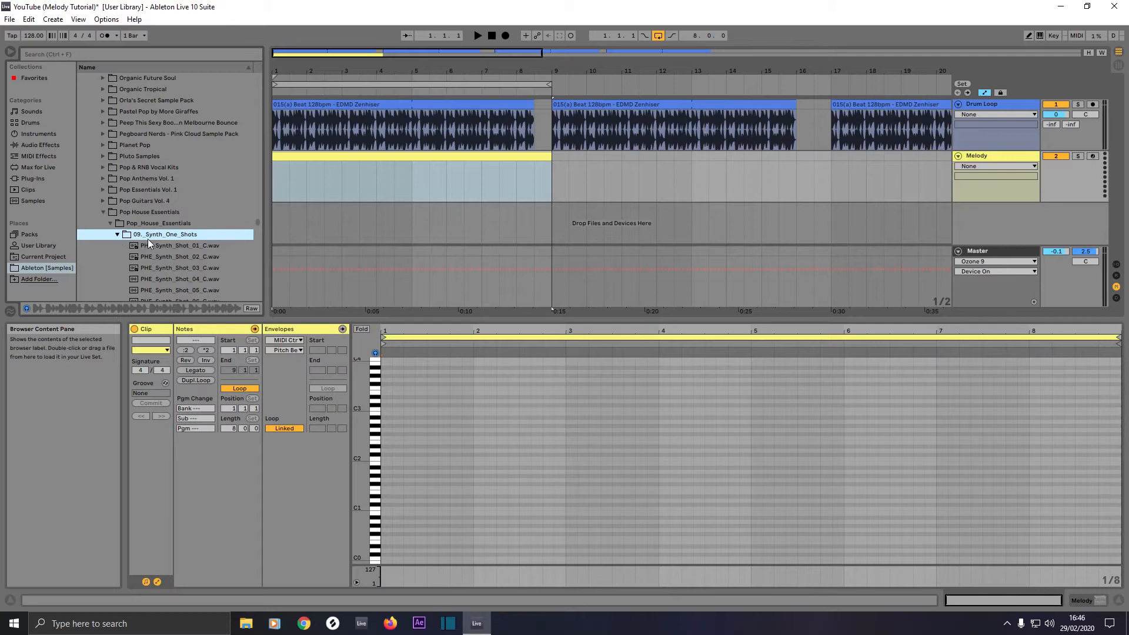
{"action": "scroll", "coordinate": [147, 239], "scroll_direction": "down", "scroll_amount": 5}
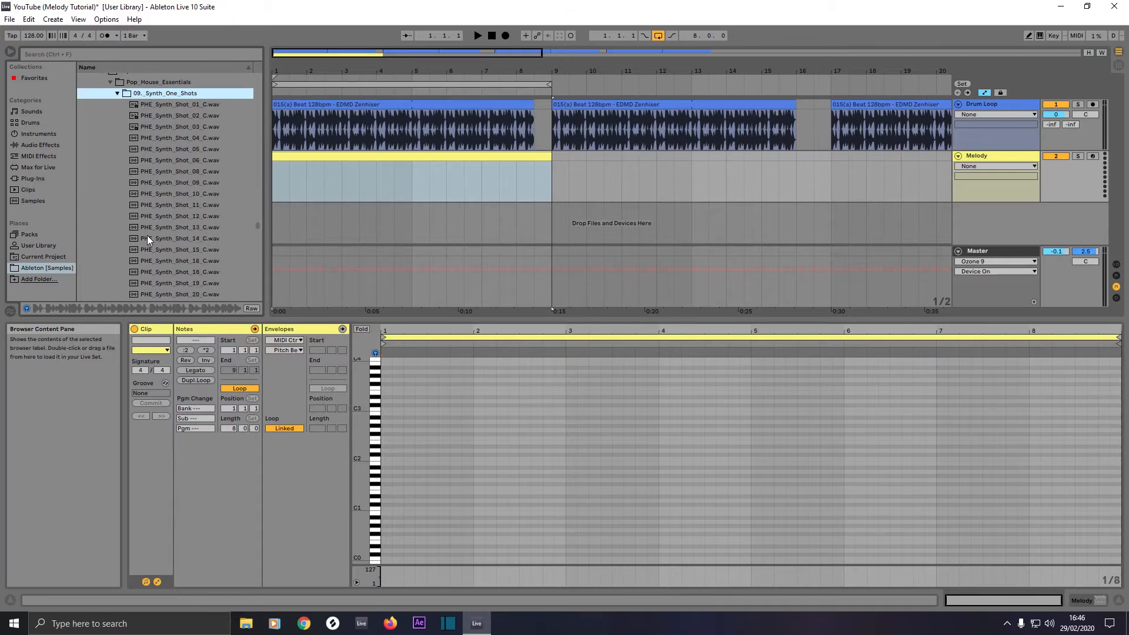
{"action": "scroll", "coordinate": [154, 231], "scroll_direction": "down", "scroll_amount": 1}
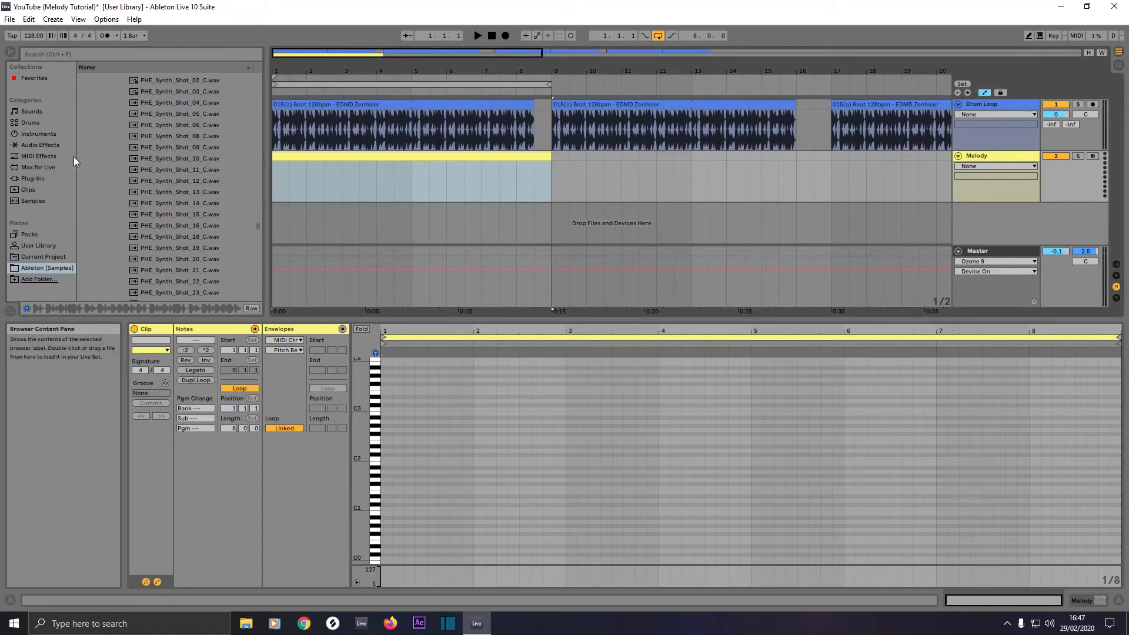
Add a Simpler instrument to the Melody track and load PHE_Synth_Shot_27_C.wav into it.
{"action": "left_click", "coordinate": [36, 132]}
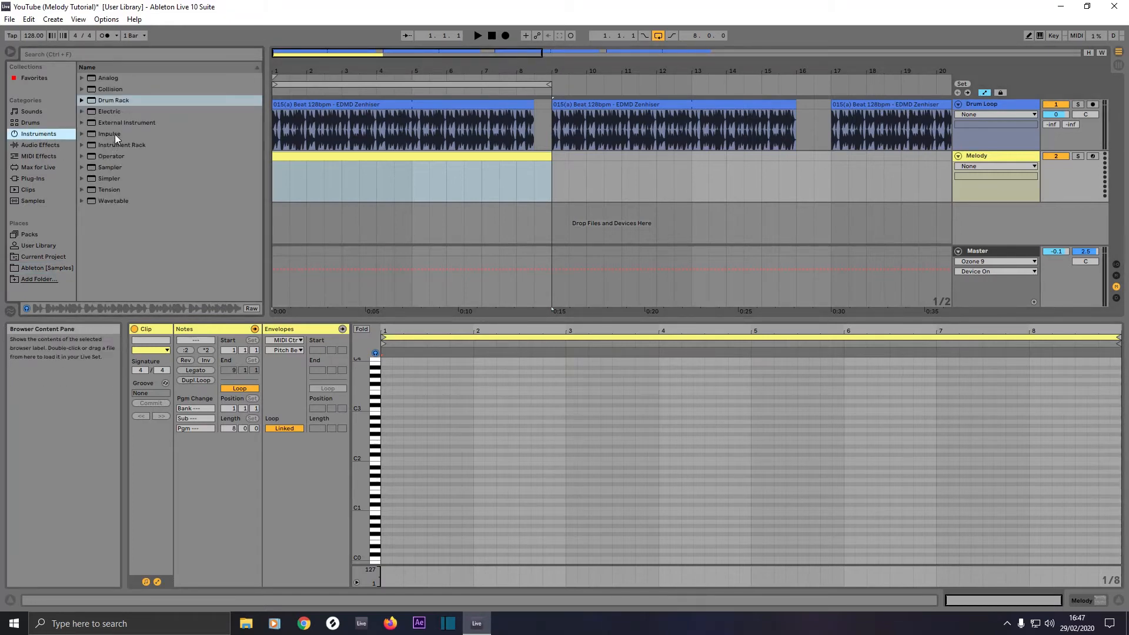
{"action": "left_click", "coordinate": [109, 178]}
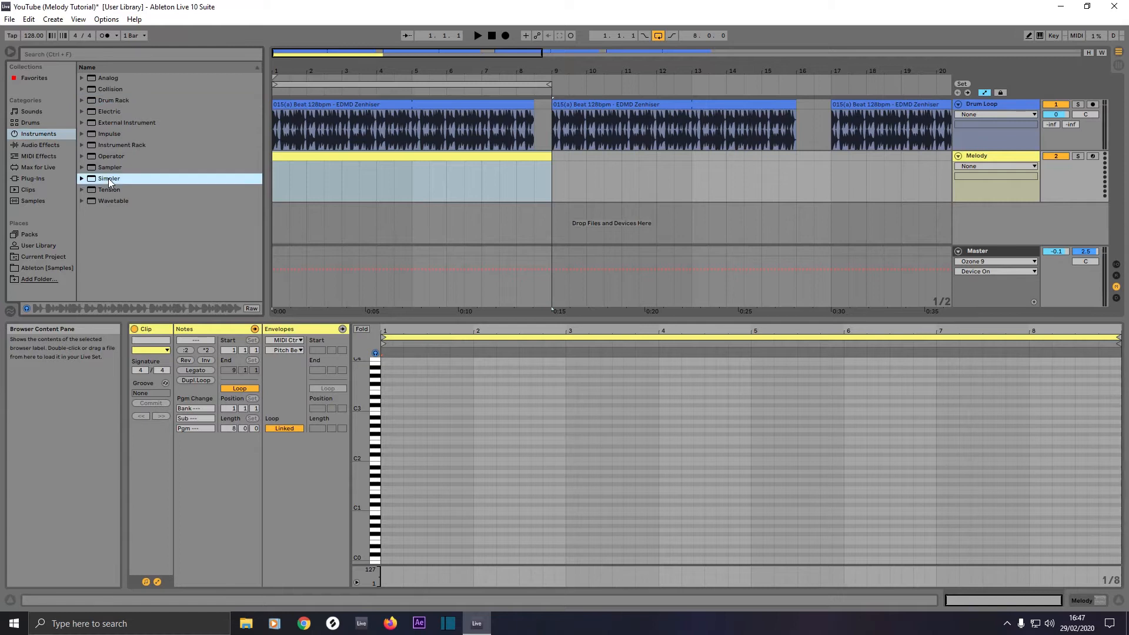
{"action": "left_click_drag", "start_coordinate": [294, 186], "coordinate": [354, 178]}
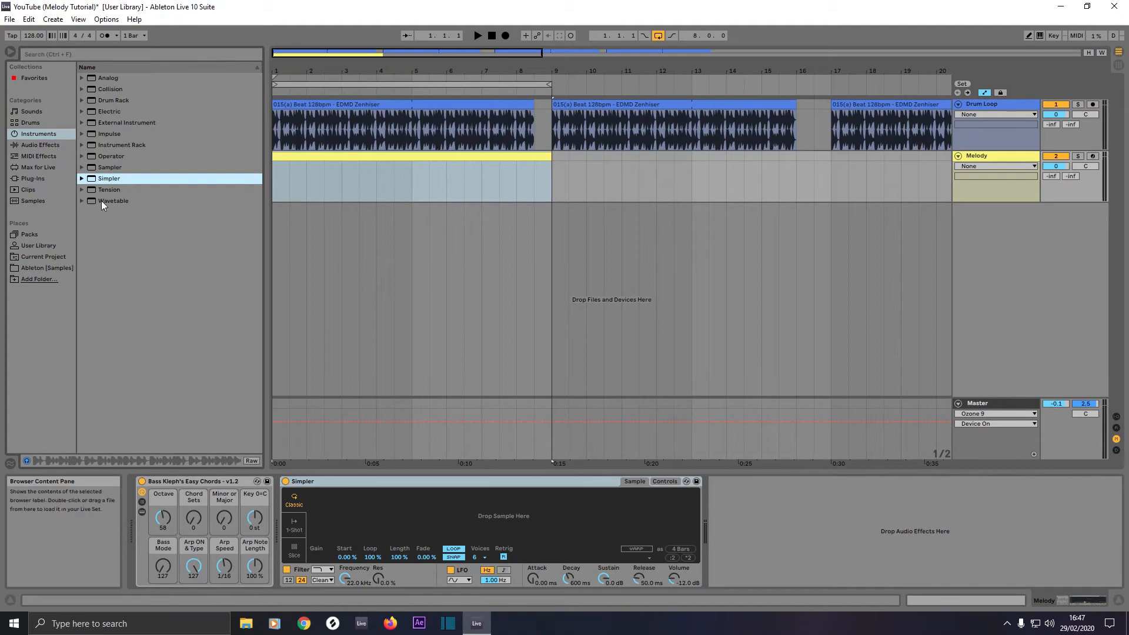
{"action": "left_click", "coordinate": [53, 270]}
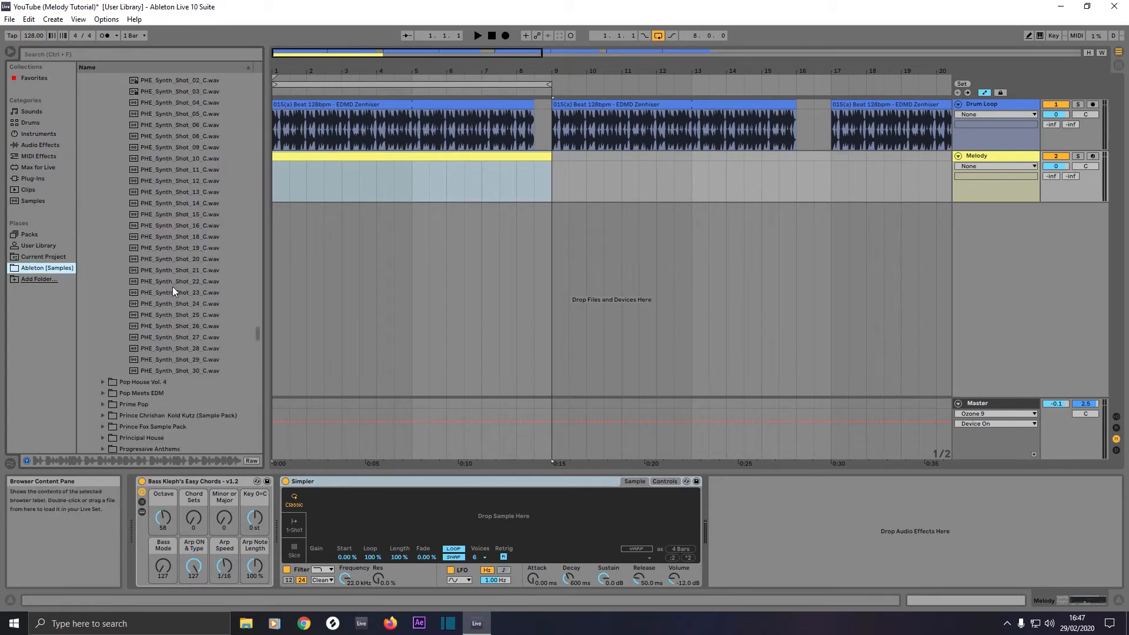
{"action": "left_click_drag", "start_coordinate": [179, 337], "coordinate": [353, 519]}
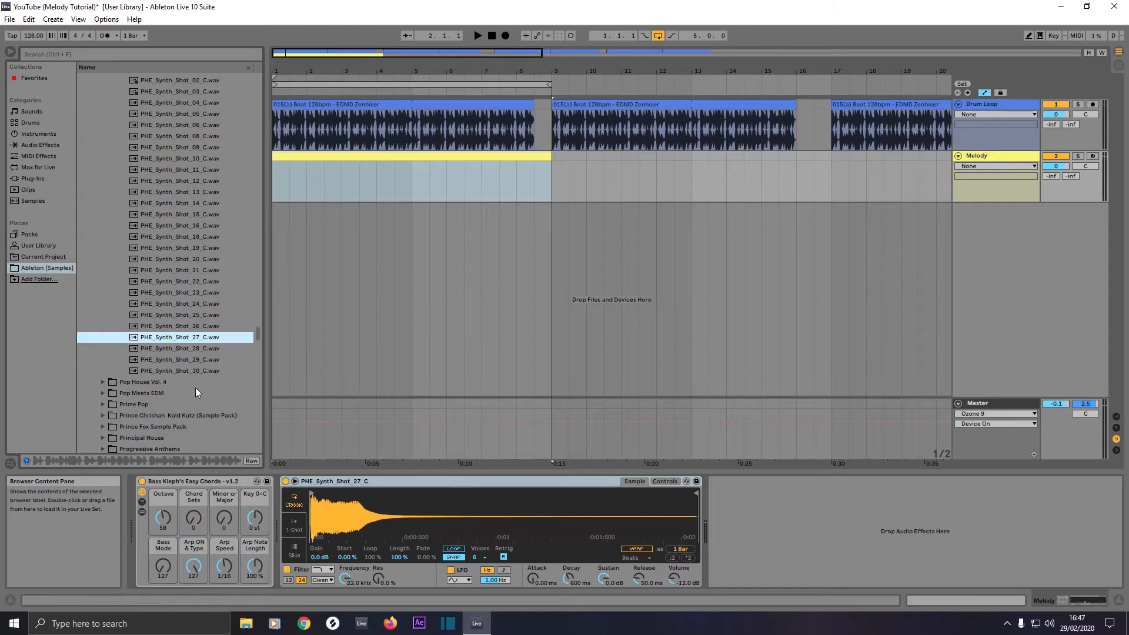
Open the Melody clip in the MIDI note editor and set its fixed grid to 1/2.
{"action": "left_click", "coordinate": [951, 601]}
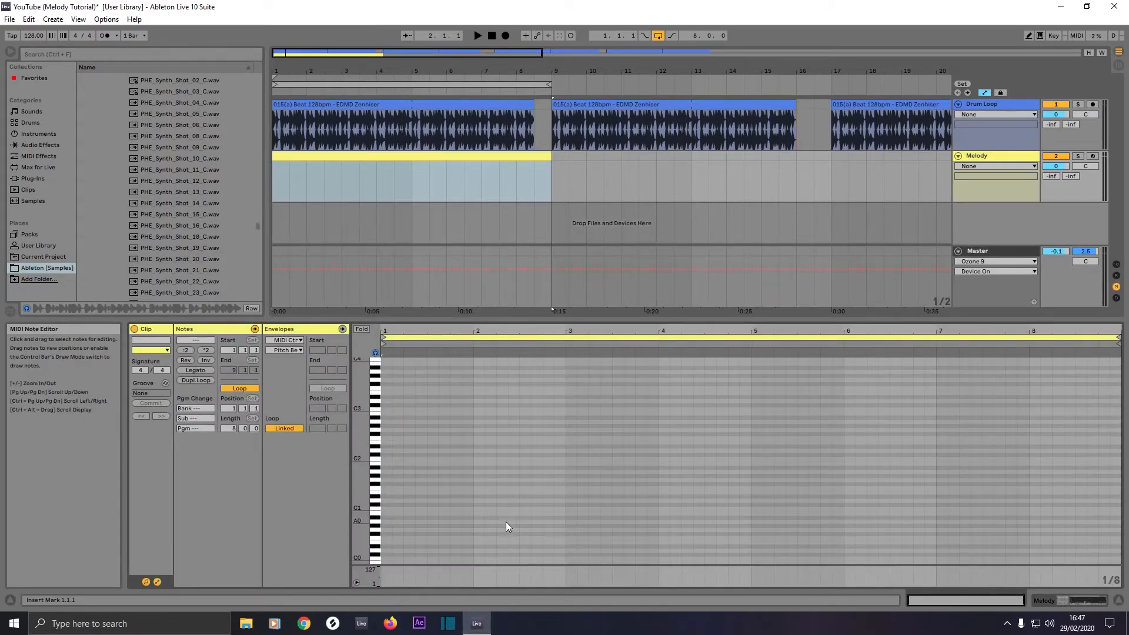
{"action": "scroll", "coordinate": [402, 447], "scroll_direction": "up", "scroll_amount": 4}
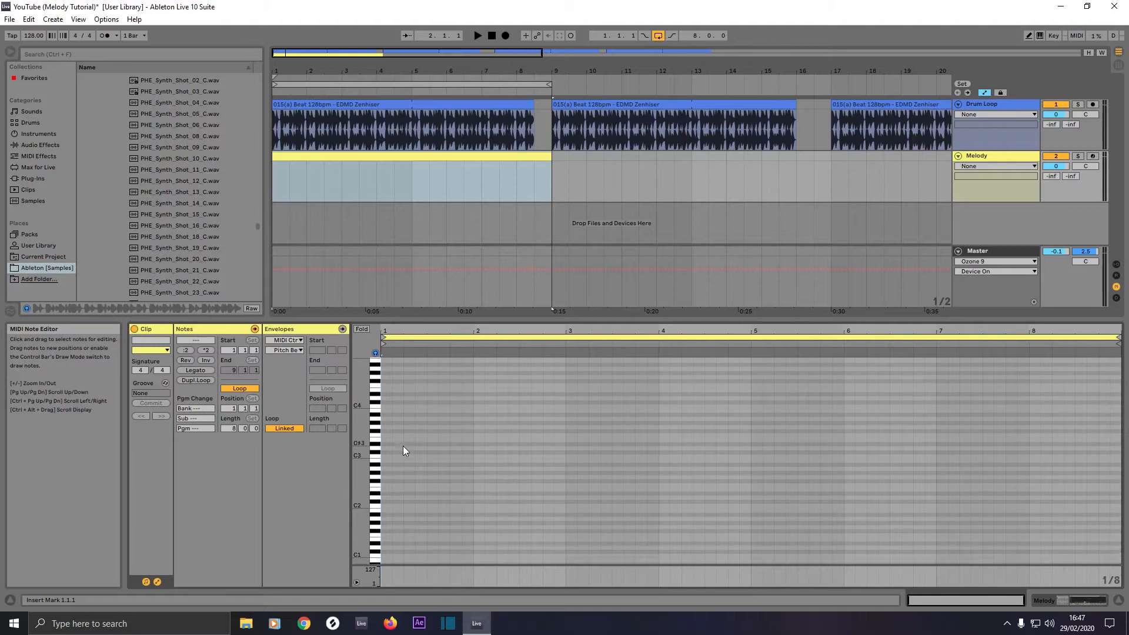
{"action": "scroll", "coordinate": [404, 447], "scroll_direction": "up", "scroll_amount": 2}
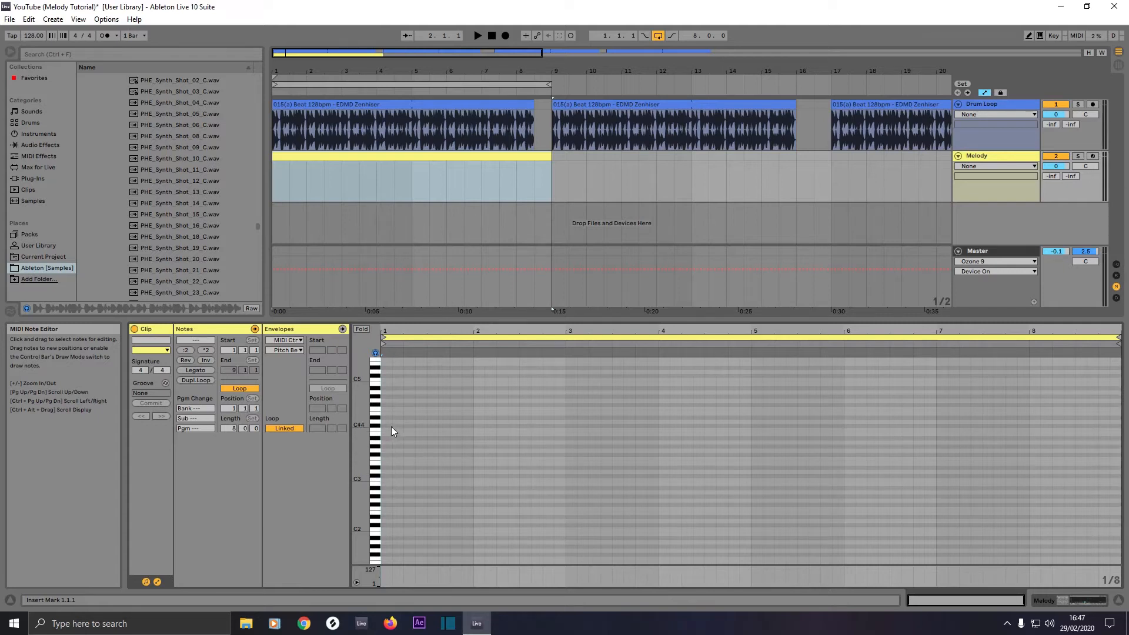
{"action": "right_click", "coordinate": [386, 481]}
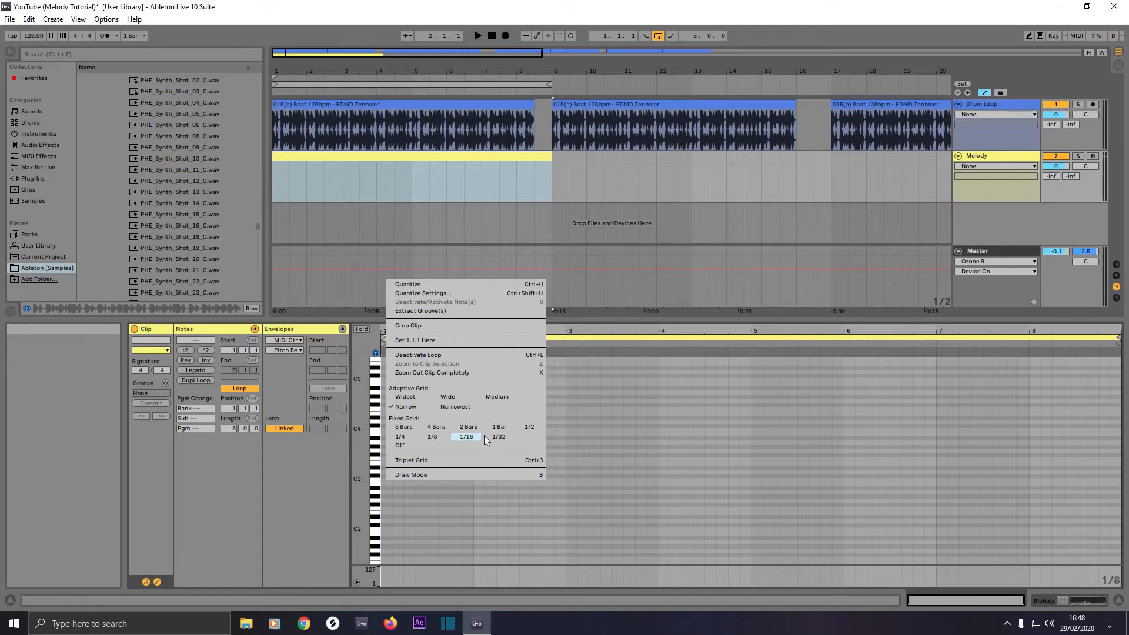
{"action": "left_click", "coordinate": [526, 427]}
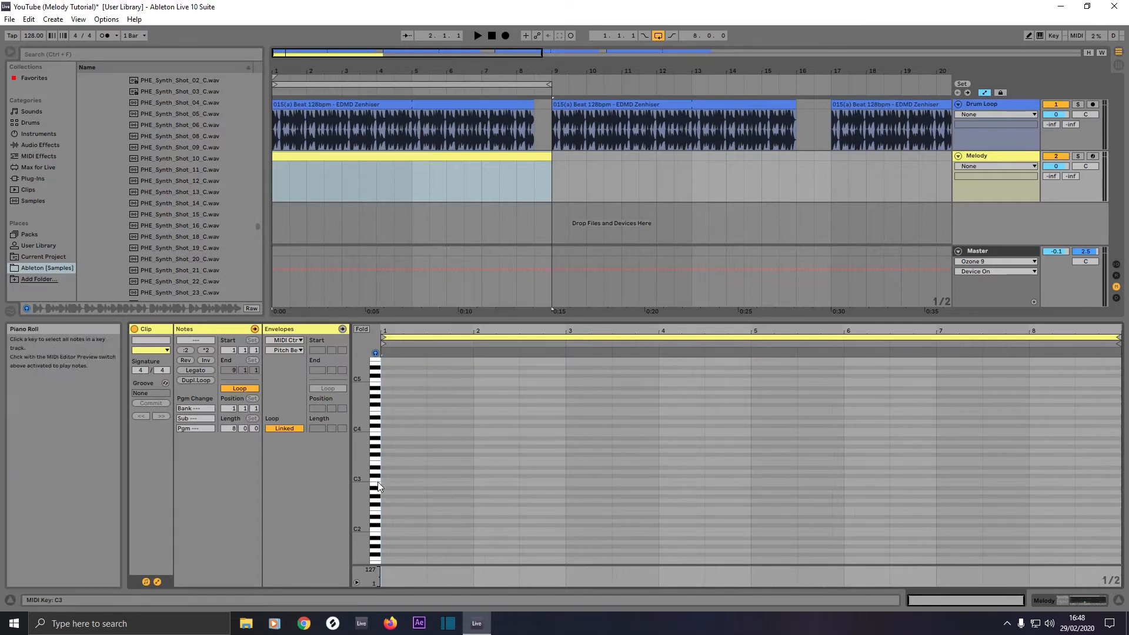
Toggle Draw Mode on and off, leaving it switched on for drawing notes in the Melody clip.
{"action": "key", "text": "b"}
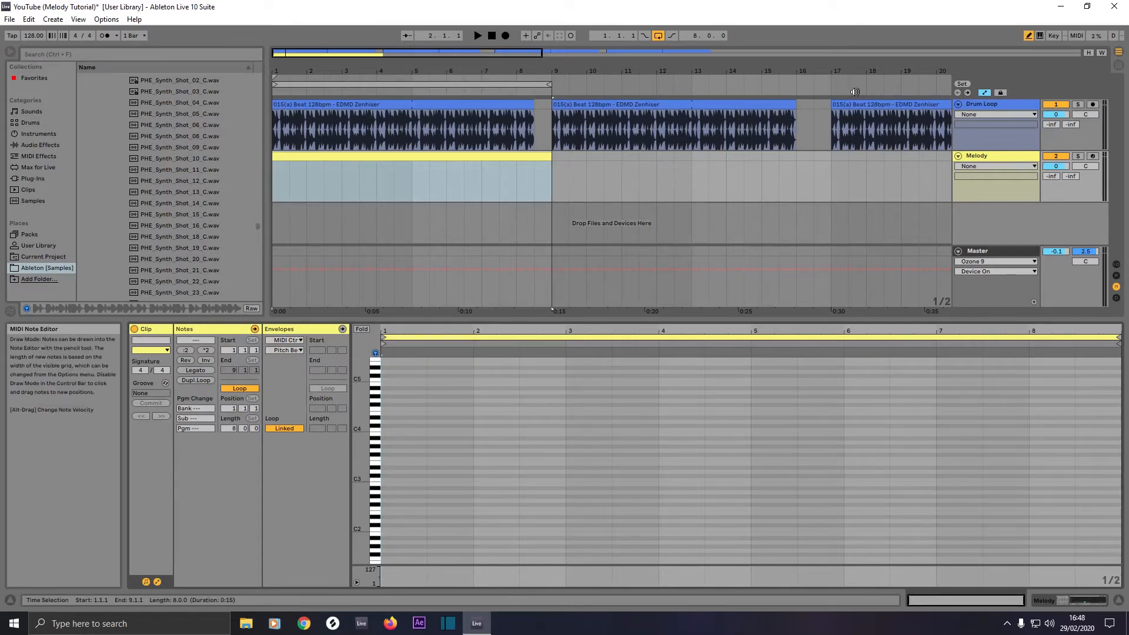
{"action": "left_click", "coordinate": [1027, 36]}
{"action": "left_click", "coordinate": [1028, 36]}
{"action": "left_click", "coordinate": [1027, 36]}
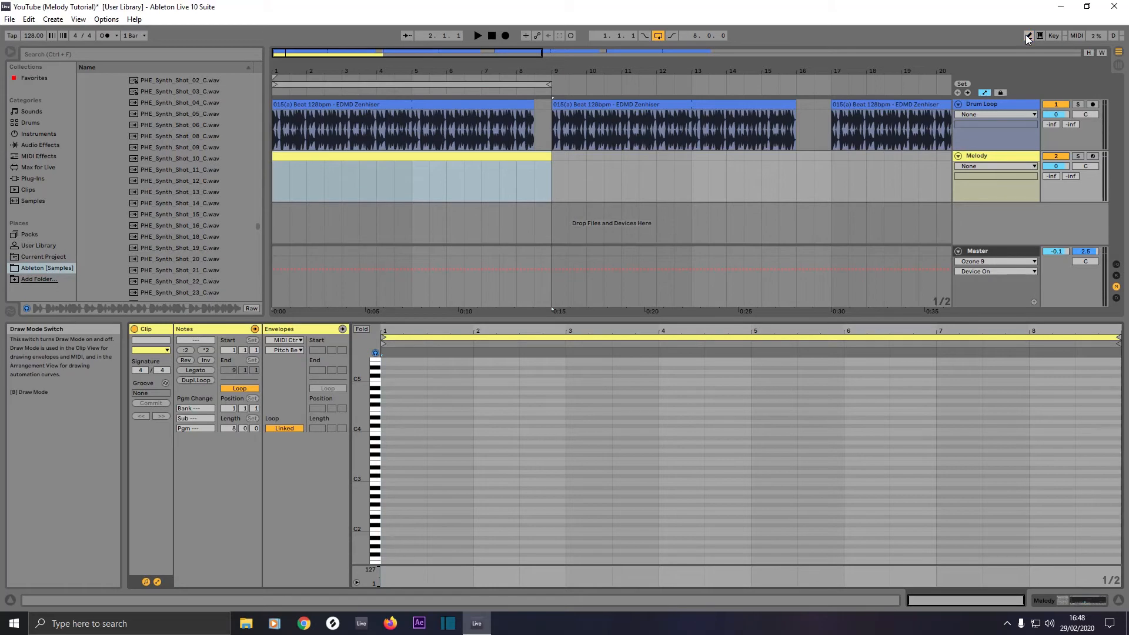
{"action": "left_click", "coordinate": [1027, 35]}
{"action": "left_click", "coordinate": [1028, 36]}
{"action": "left_click", "coordinate": [1028, 36]}
{"action": "left_click", "coordinate": [1028, 36]}
{"action": "left_click", "coordinate": [1027, 36]}
{"action": "left_click", "coordinate": [1027, 36]}
{"action": "left_click", "coordinate": [1028, 36]}
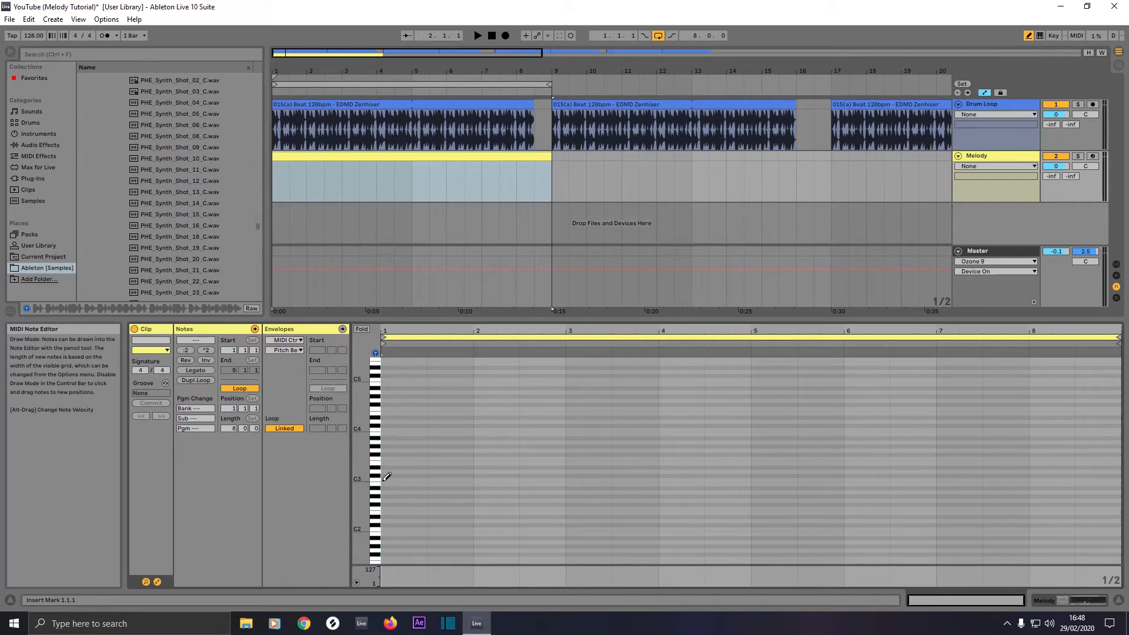
Draw half notes C3 at 1.1, B3 at 2.3 and D3 at 4.1 in the Melody clip, and leave Draw Mode.
{"action": "left_click", "coordinate": [387, 478]}
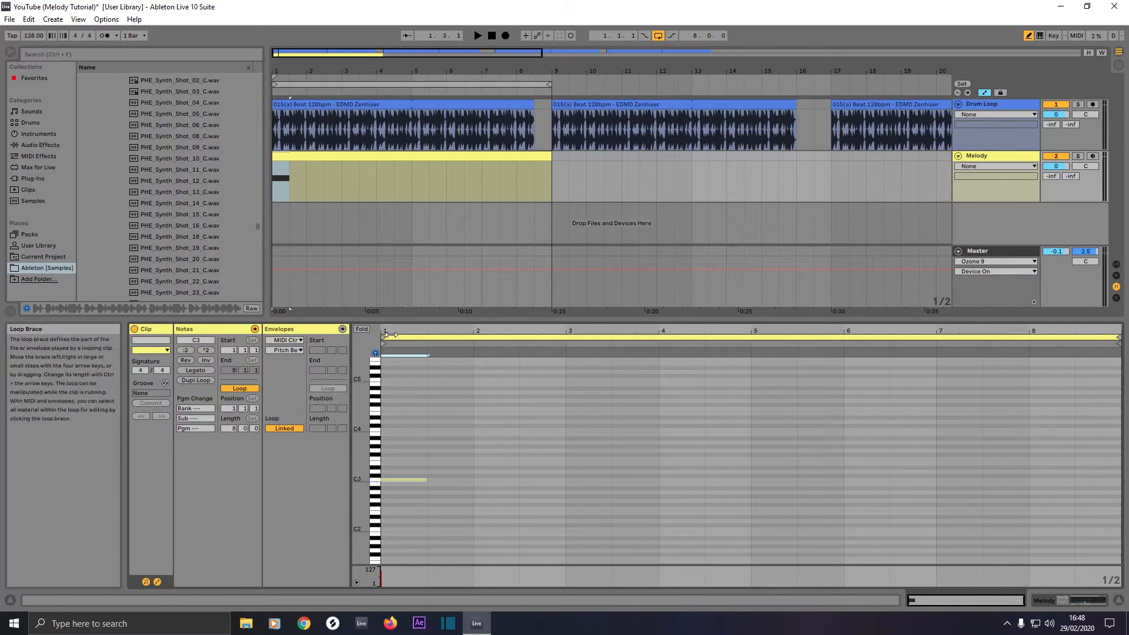
{"action": "left_click_drag", "start_coordinate": [392, 333], "coordinate": [392, 342]}
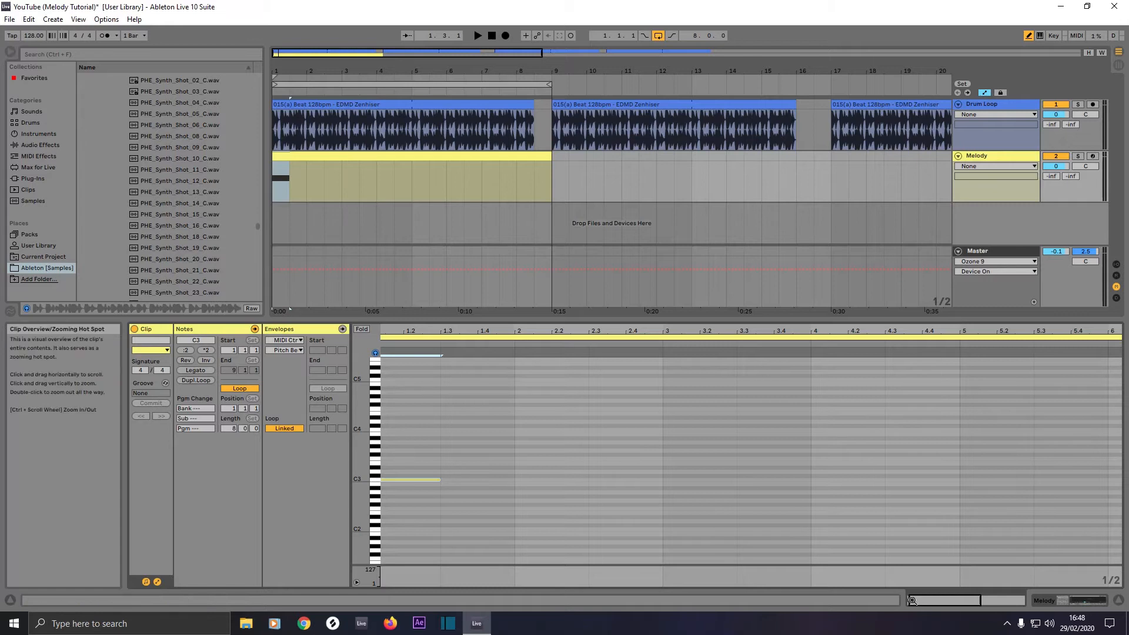
{"action": "left_click_drag", "start_coordinate": [910, 600], "coordinate": [895, 602]}
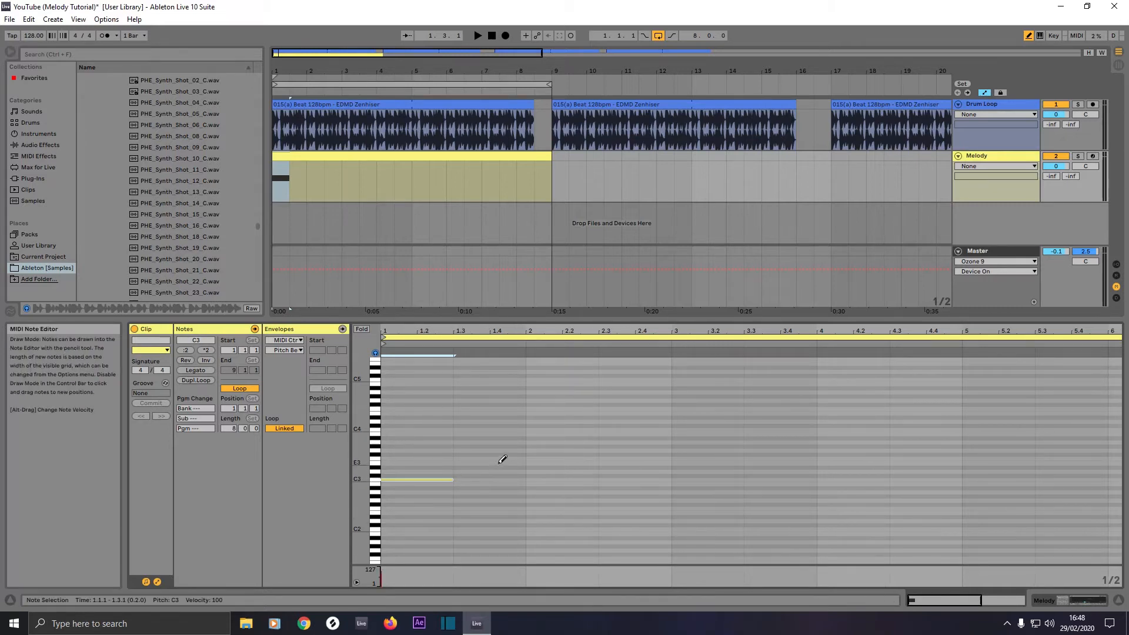
{"action": "left_click", "coordinate": [648, 433]}
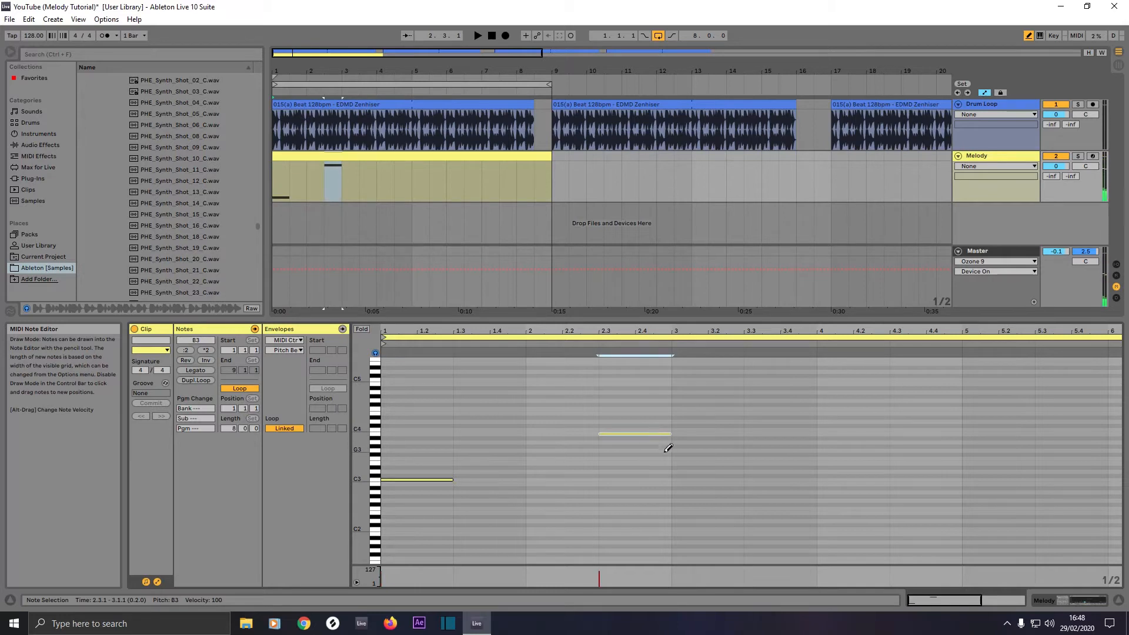
{"action": "left_click", "coordinate": [855, 470]}
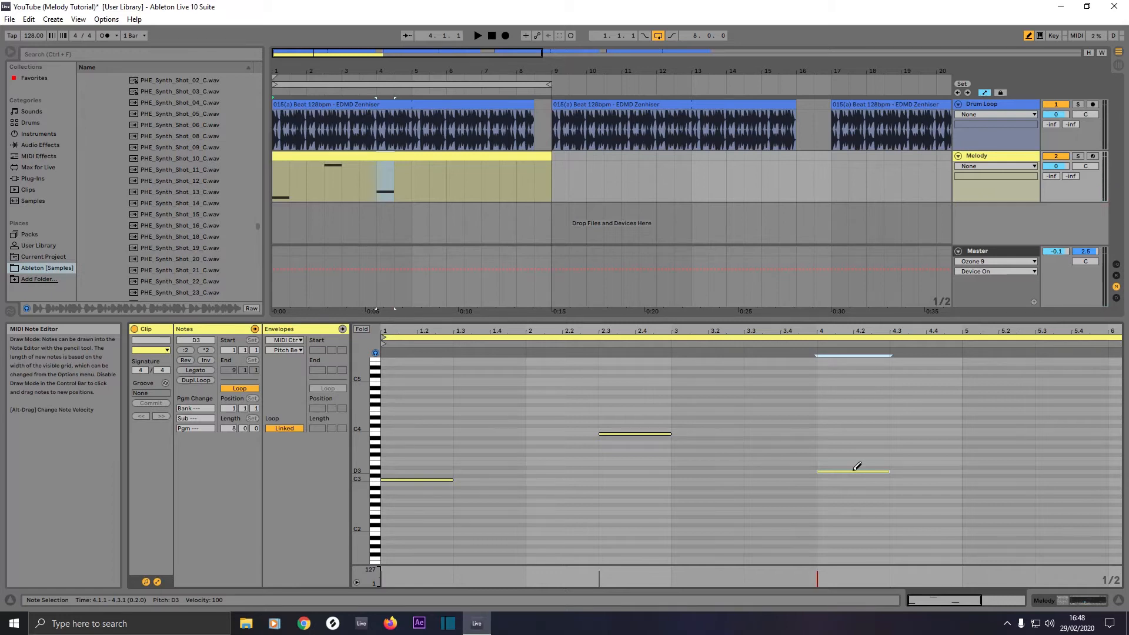
{"action": "key", "text": "b"}
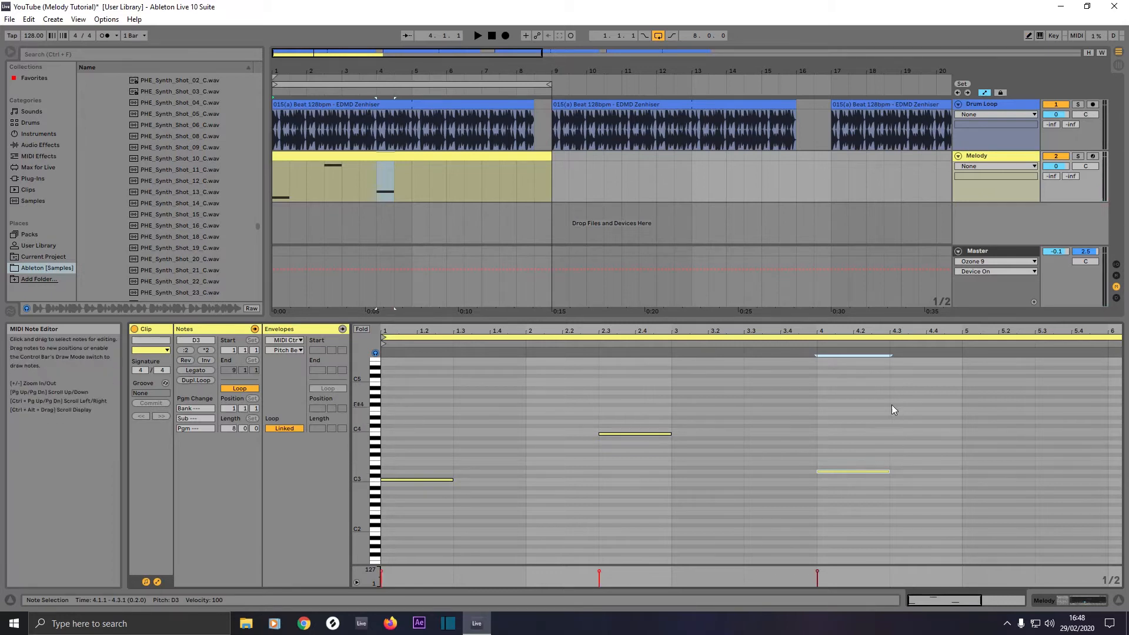
Duplicate the first four bars of the Melody clip's notes into bars 5 to 8.
{"action": "left_click", "coordinate": [962, 364]}
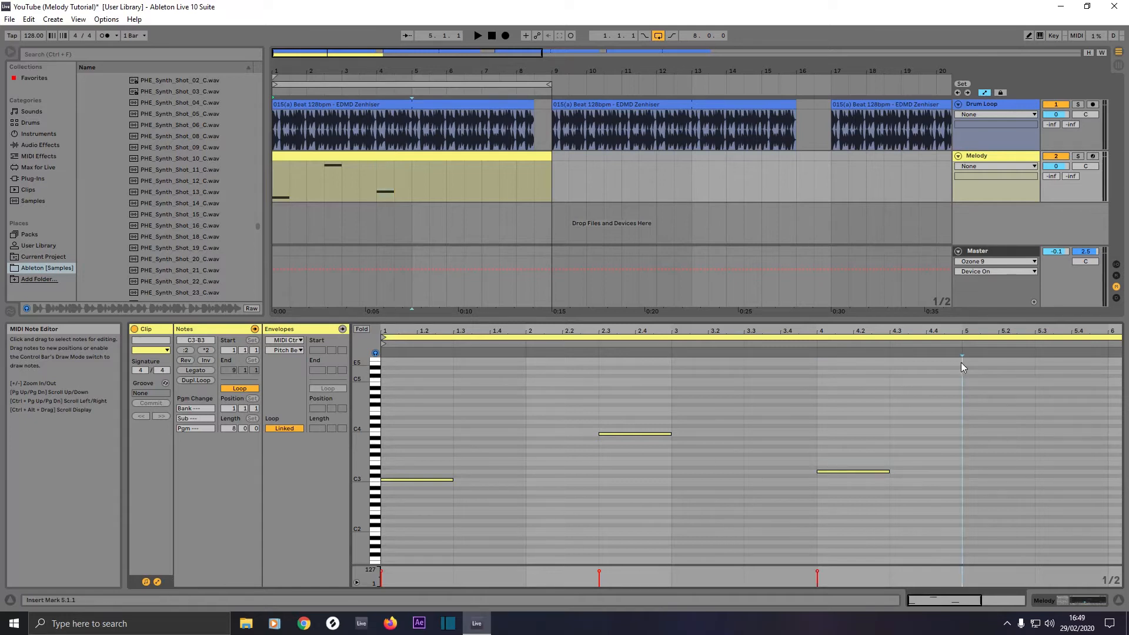
{"action": "left_click_drag", "start_coordinate": [962, 363], "coordinate": [381, 377]}
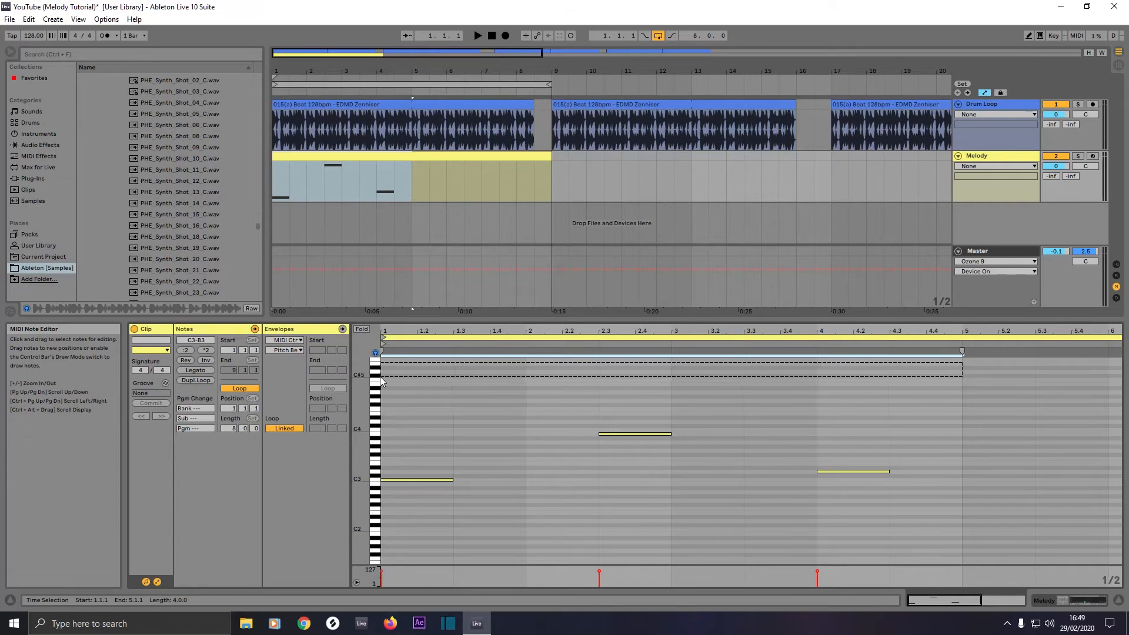
{"action": "left_click_drag", "start_coordinate": [381, 377], "coordinate": [381, 380]}
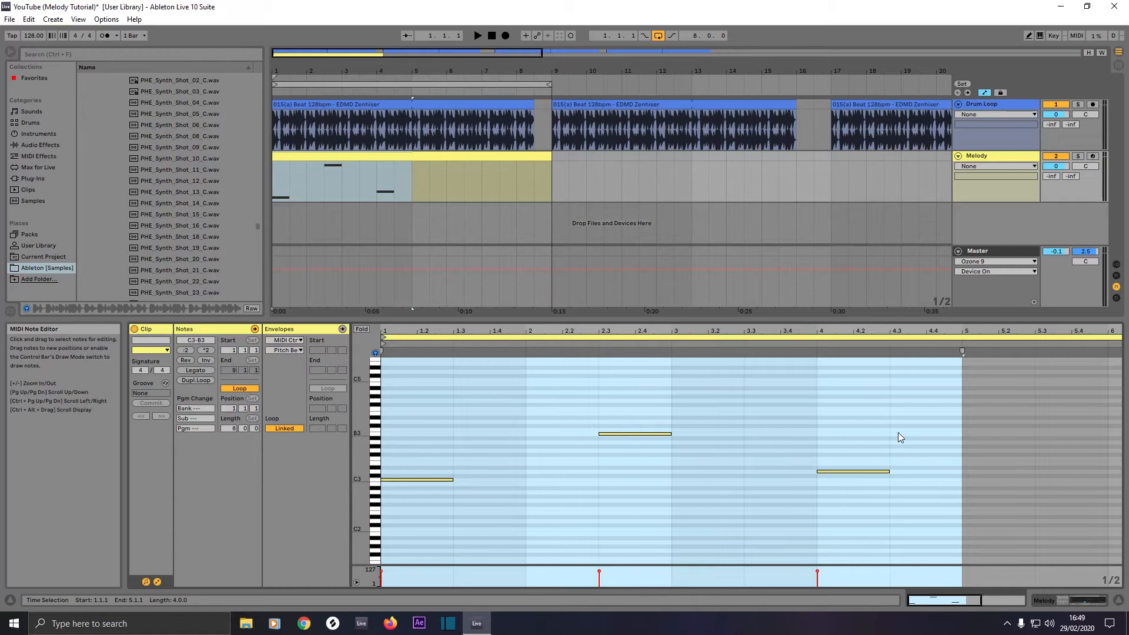
{"action": "key", "text": "ctrl+d"}
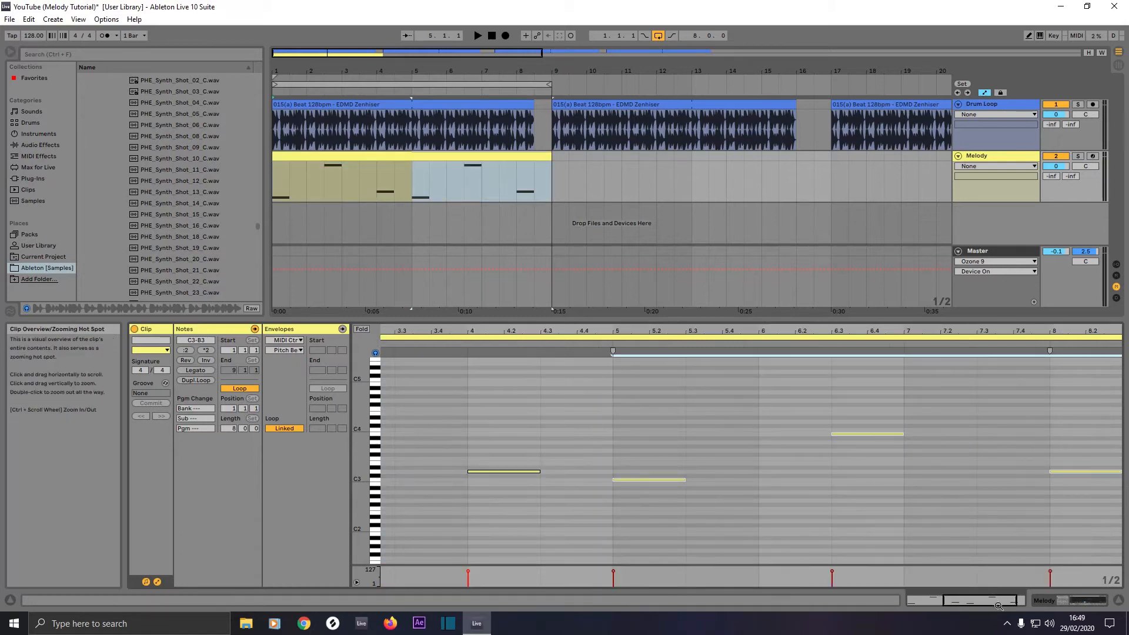
{"action": "left_click_drag", "start_coordinate": [985, 601], "coordinate": [909, 601]}
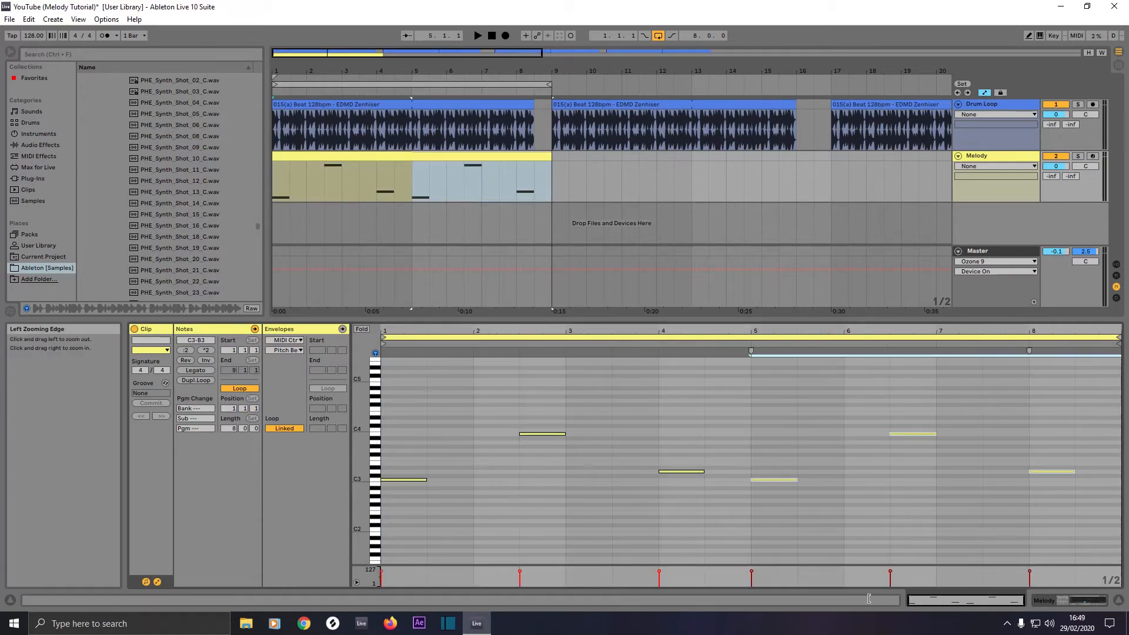
Set the note editor's fixed grid to 1/4 and turn Draw Mode back on.
{"action": "right_click", "coordinate": [517, 492]}
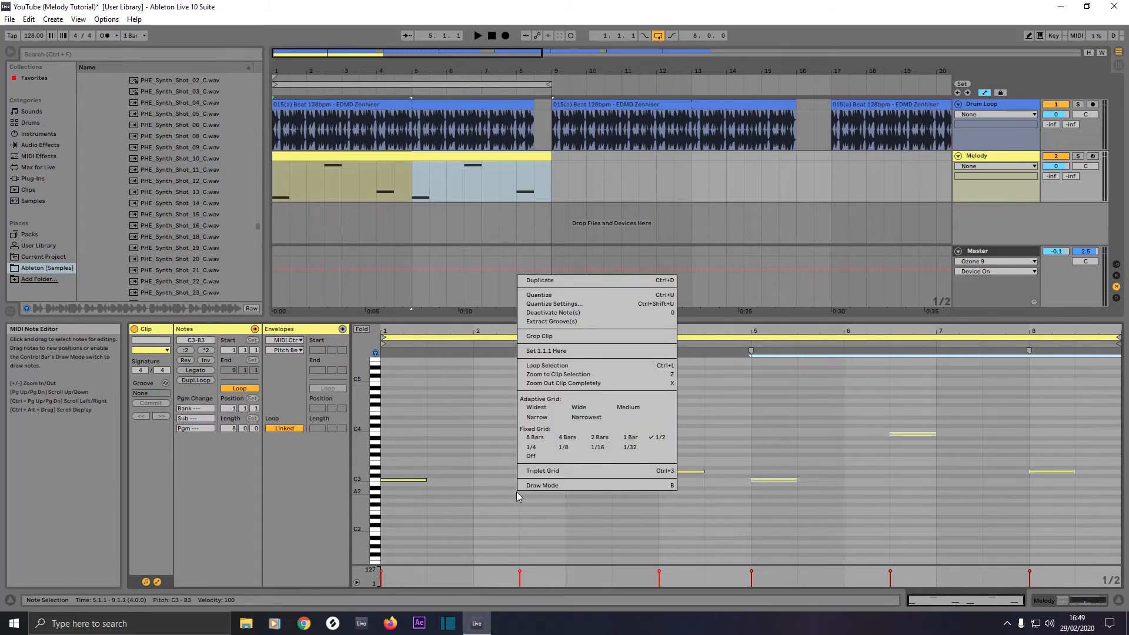
{"action": "left_click", "coordinate": [531, 447]}
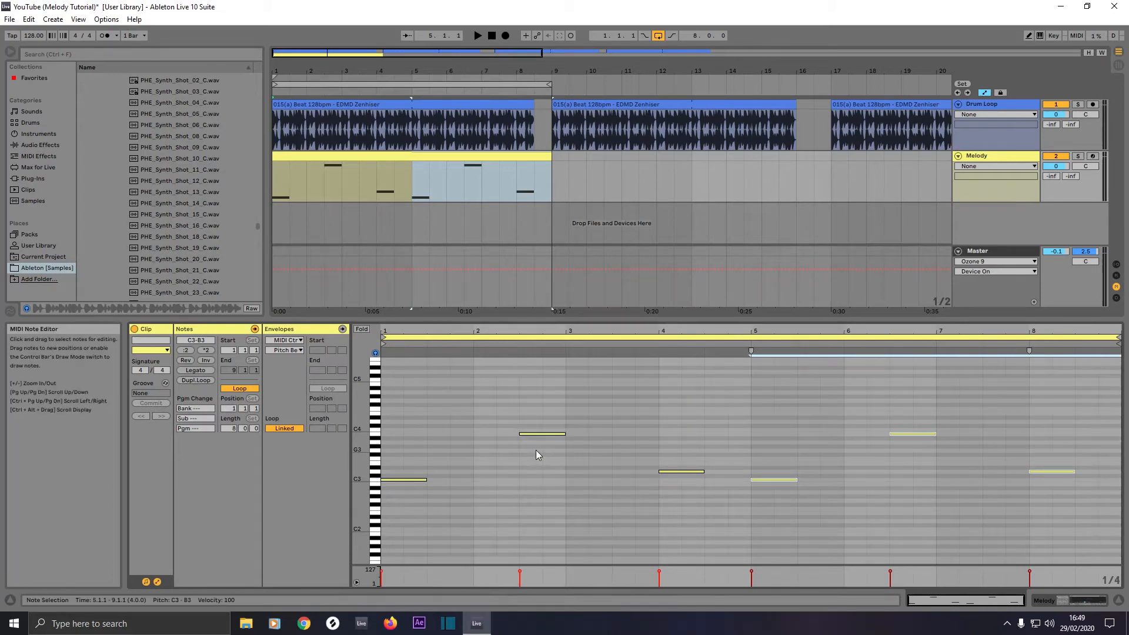
{"action": "key", "text": "b"}
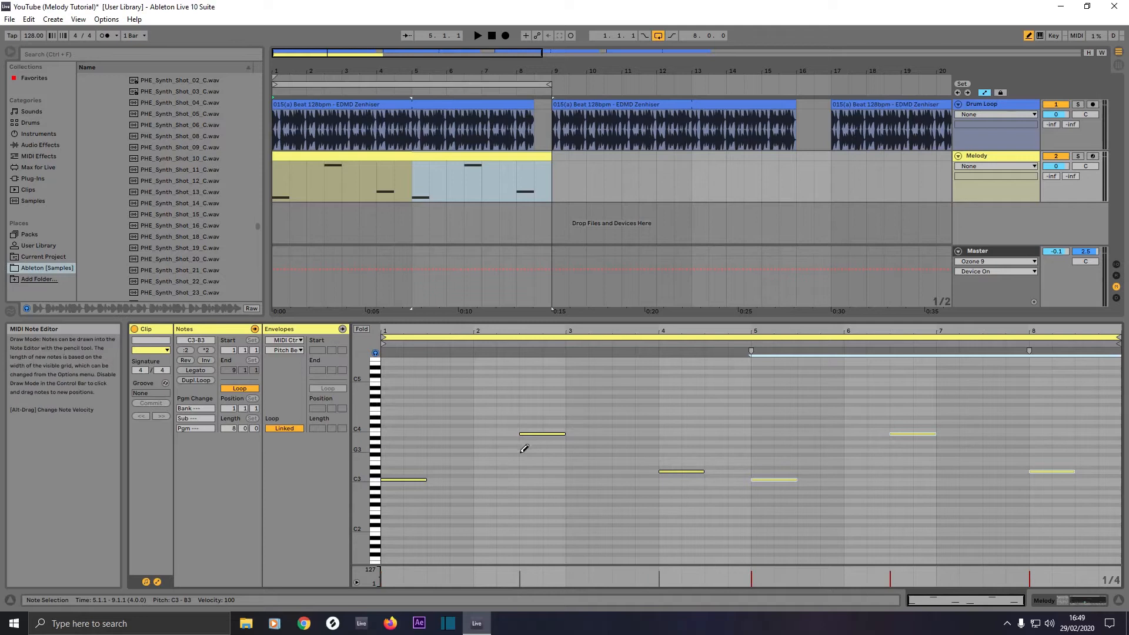
Draw quarter notes E3 at 1.4, A3 at 2.2, G3 at 3.2, D3 at 3.3, E3 at 5.4 and G3 at 6.1.
{"action": "left_click", "coordinate": [462, 462]}
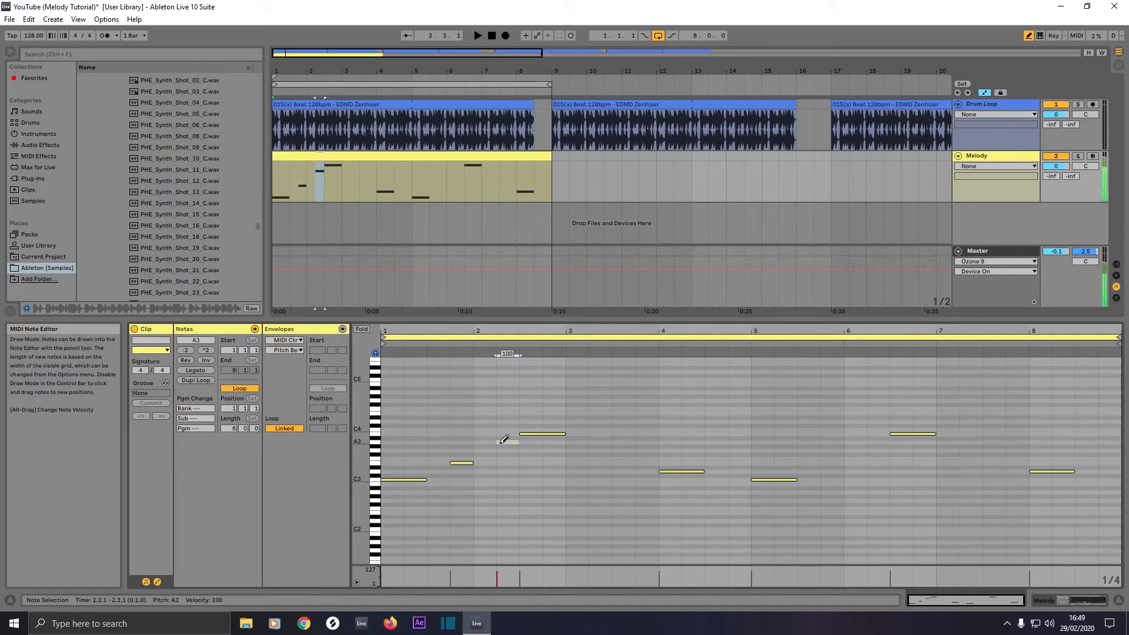
{"action": "left_click", "coordinate": [503, 442]}
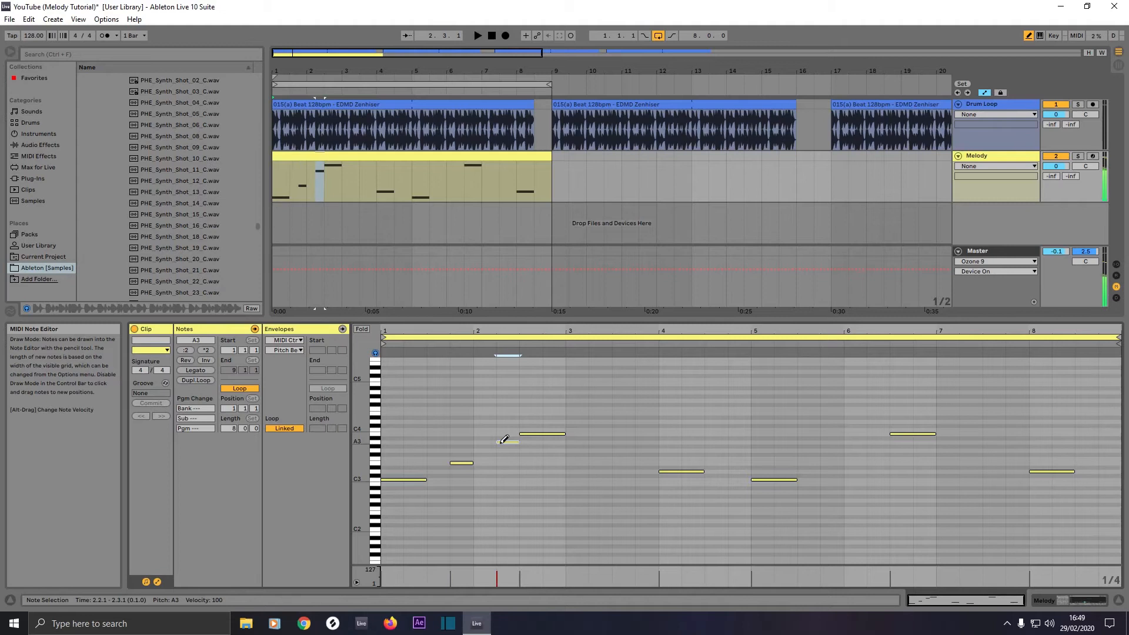
{"action": "left_click", "coordinate": [608, 449]}
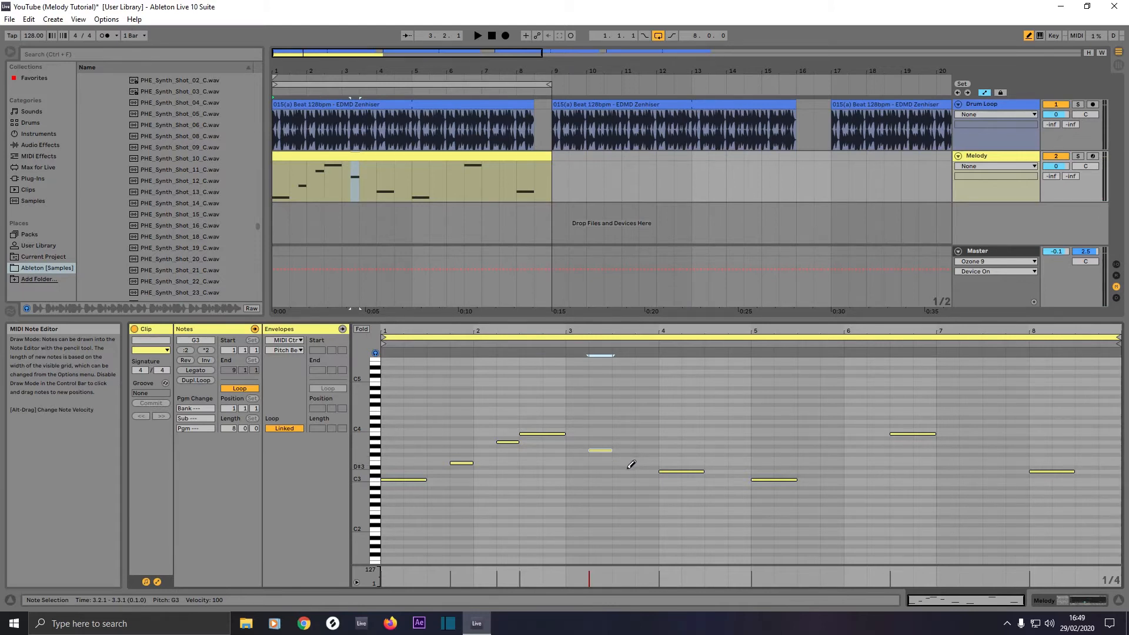
{"action": "left_click", "coordinate": [627, 471]}
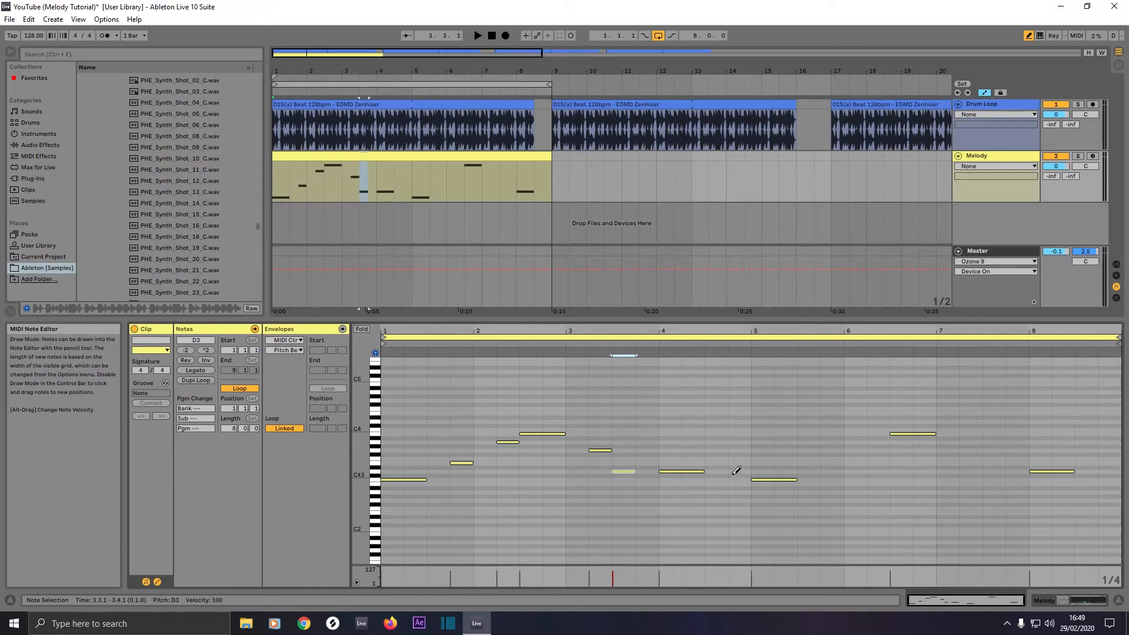
{"action": "left_click", "coordinate": [831, 463]}
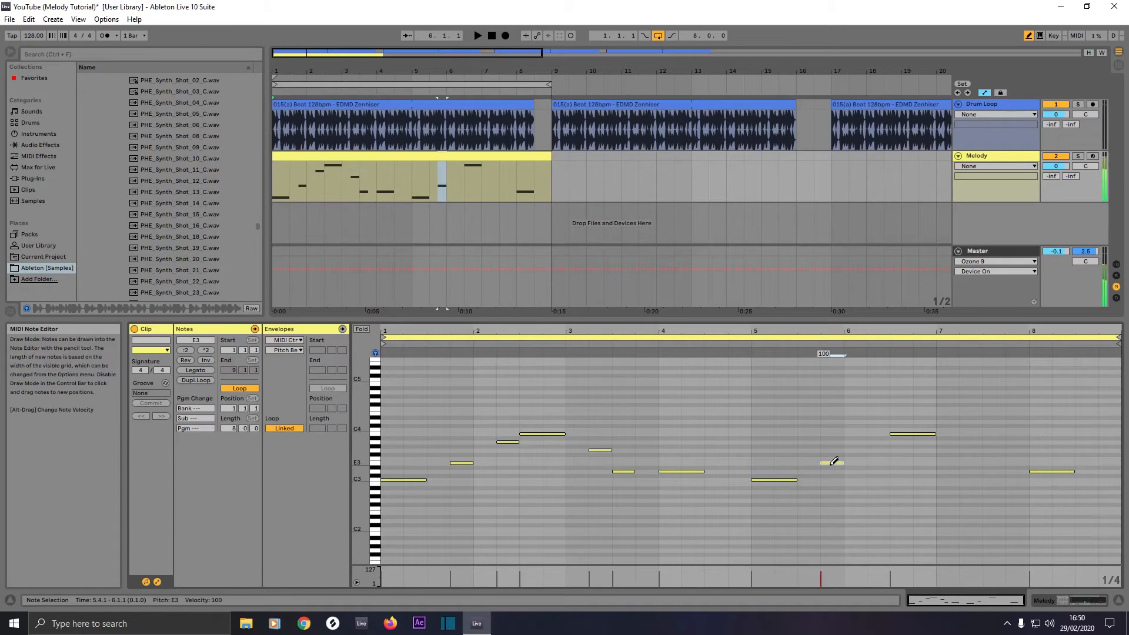
{"action": "left_click", "coordinate": [860, 450]}
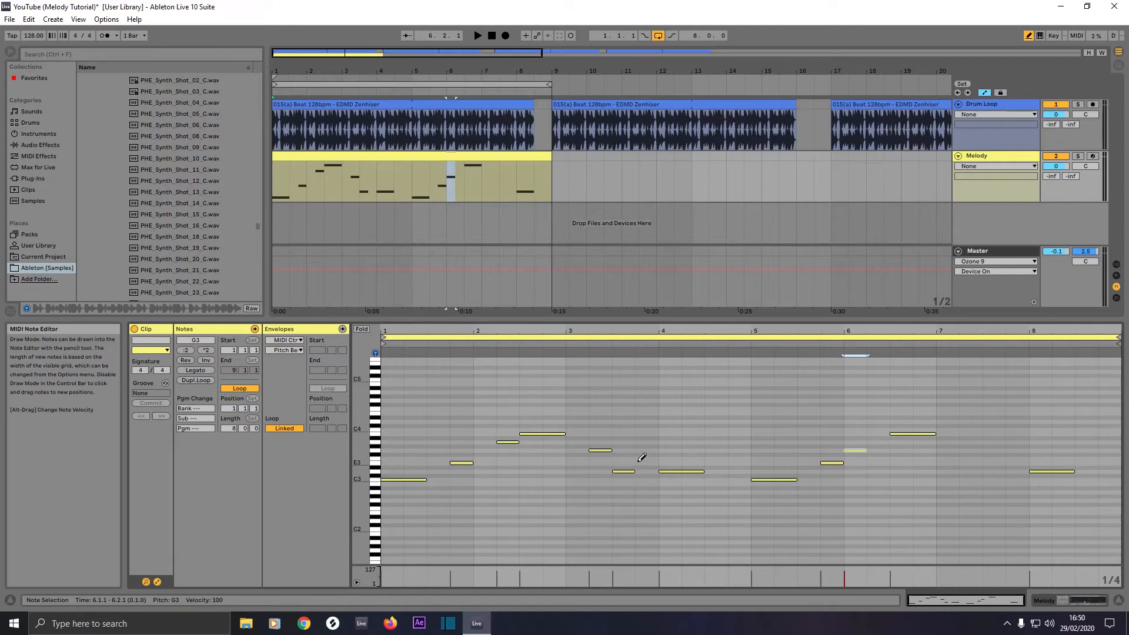
{"action": "left_click", "coordinate": [613, 431]}
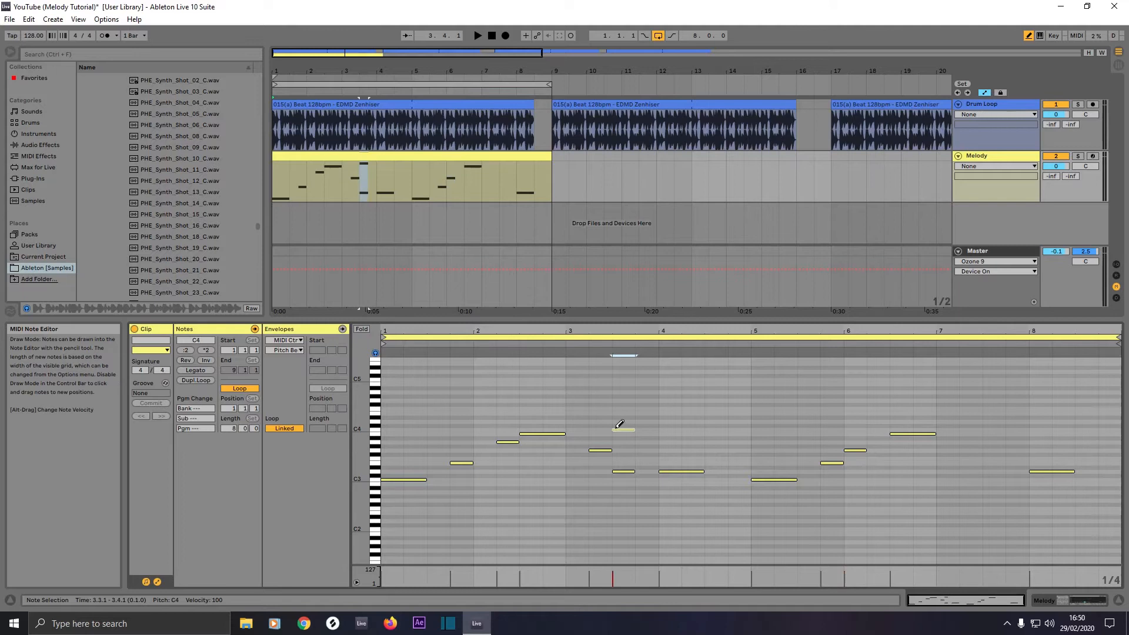
{"action": "left_click_drag", "start_coordinate": [655, 405], "coordinate": [664, 403]}
{"action": "left_click", "coordinate": [698, 384]}
{"action": "key", "text": "ctrl+z"}
{"action": "key", "text": "ctrl+z"}
{"action": "key", "text": "ctrl+z"}
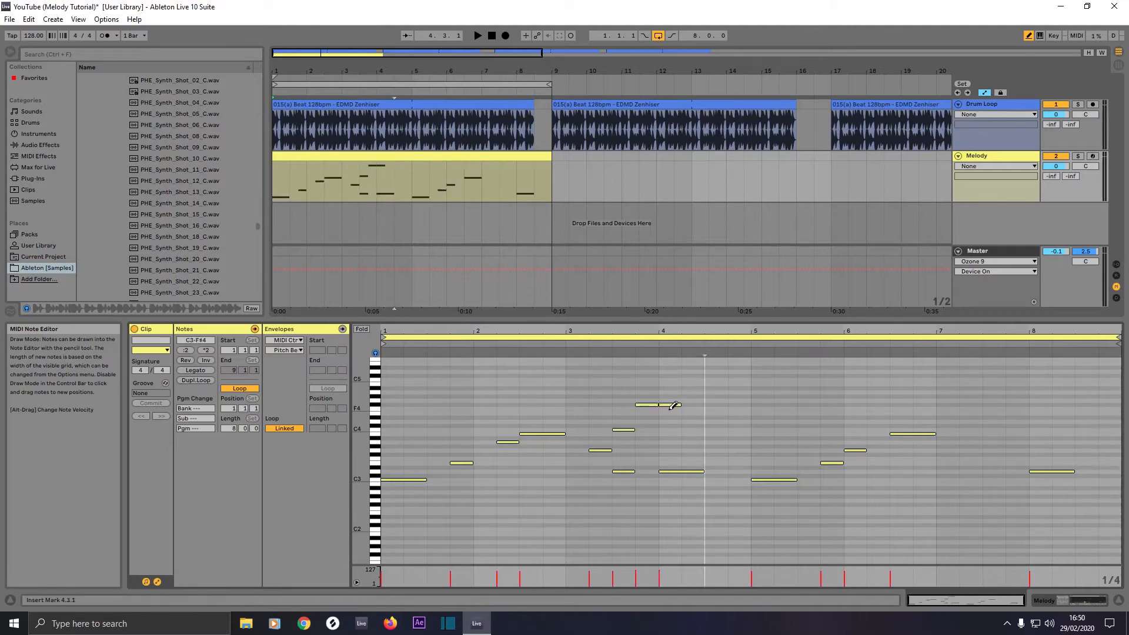
Try clearing all notes from the Melody clip and drawing quarter notes C3 at 1.1, E3 at 1.3, A3 at 2.1 and B3 at 2.3.
{"action": "key", "text": "ctrl+a"}
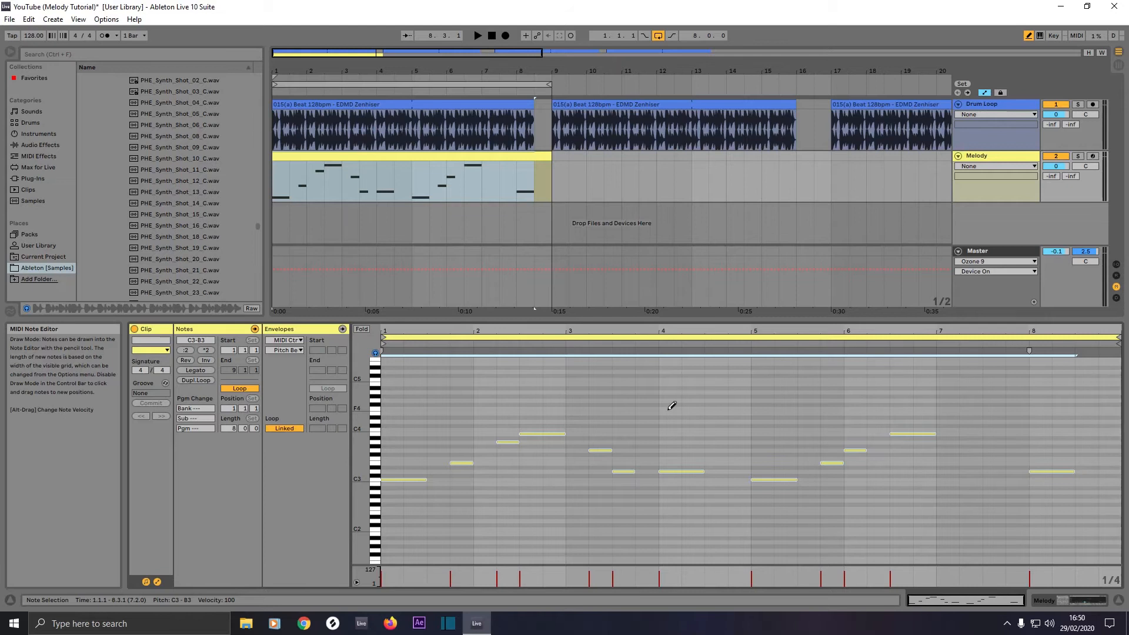
{"action": "key", "text": "Delete"}
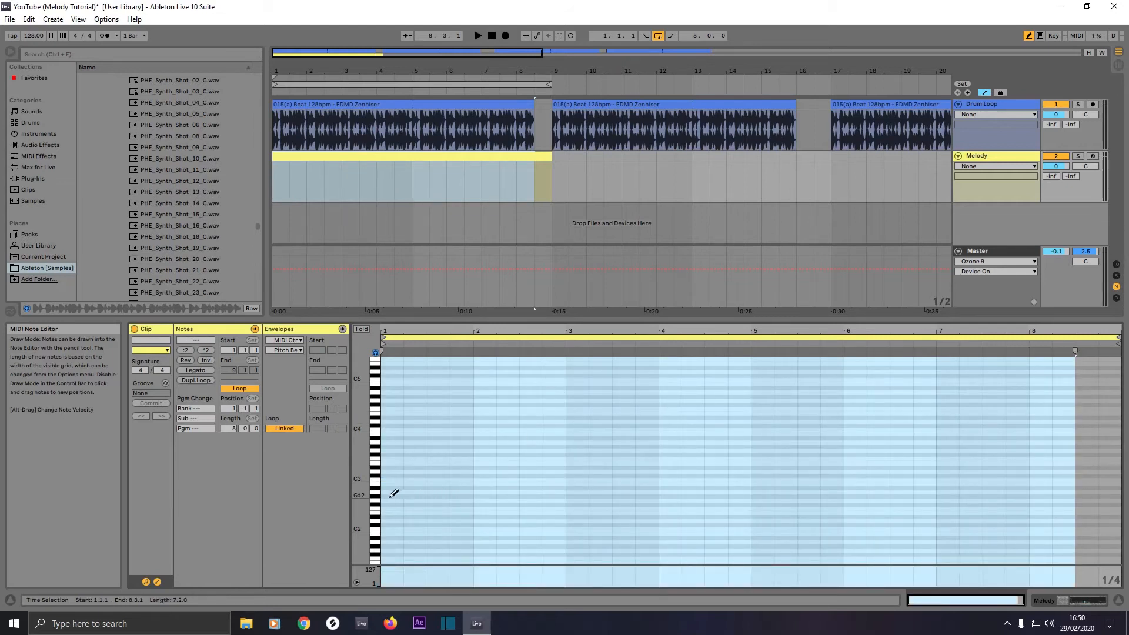
{"action": "left_click", "coordinate": [394, 474]}
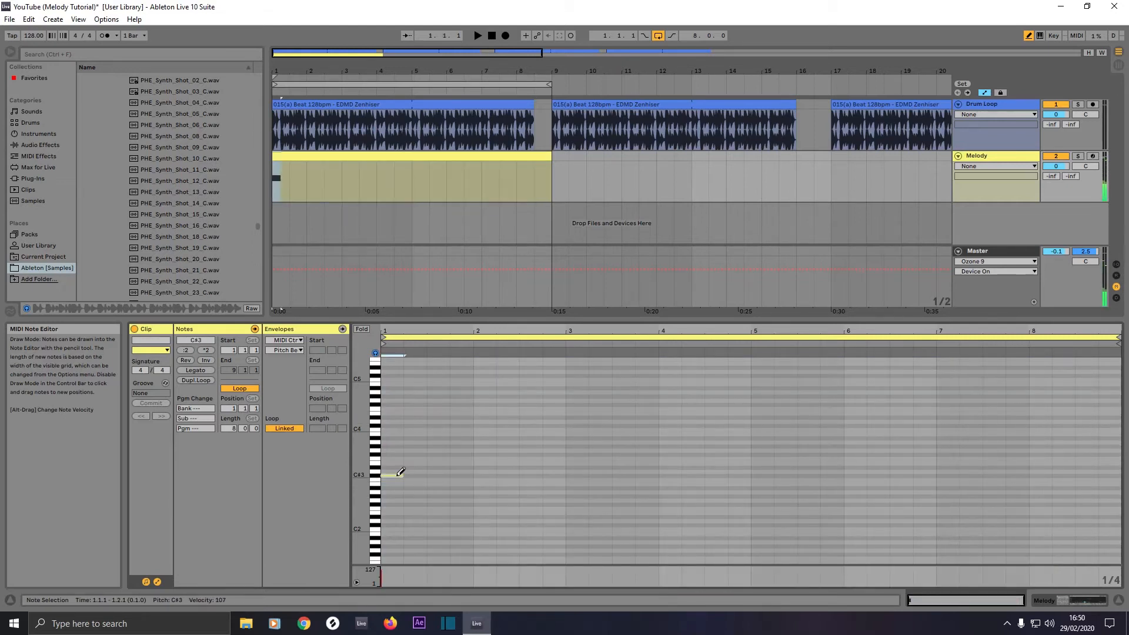
{"action": "left_click", "coordinate": [397, 475]}
{"action": "left_click", "coordinate": [396, 478]}
{"action": "left_click", "coordinate": [437, 462]}
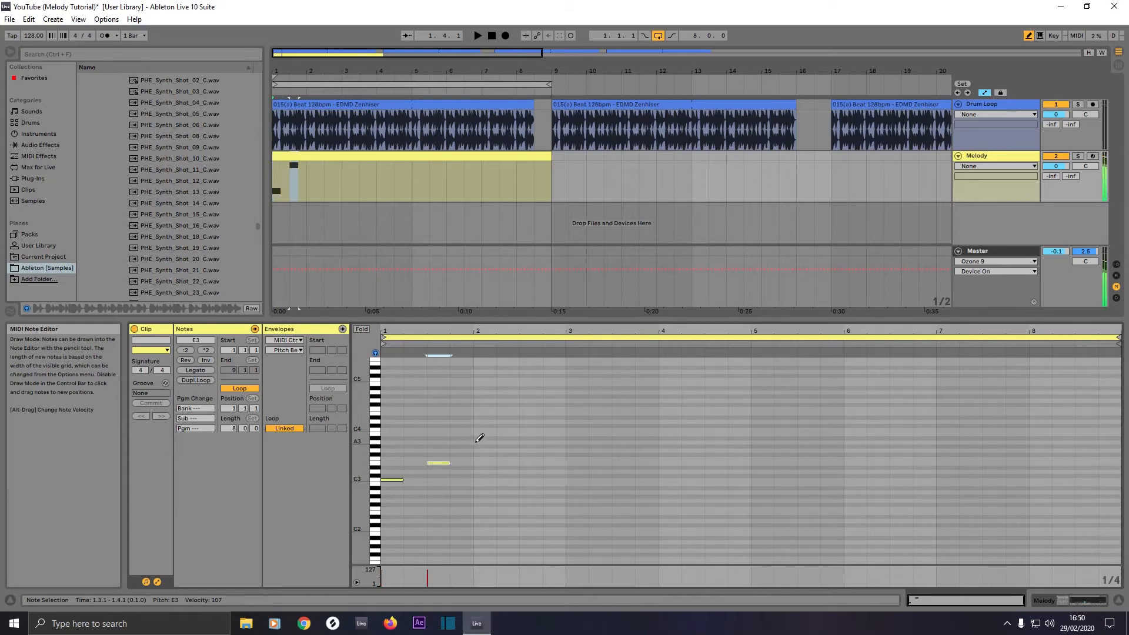
{"action": "left_click", "coordinate": [477, 441]}
{"action": "left_click", "coordinate": [523, 417]}
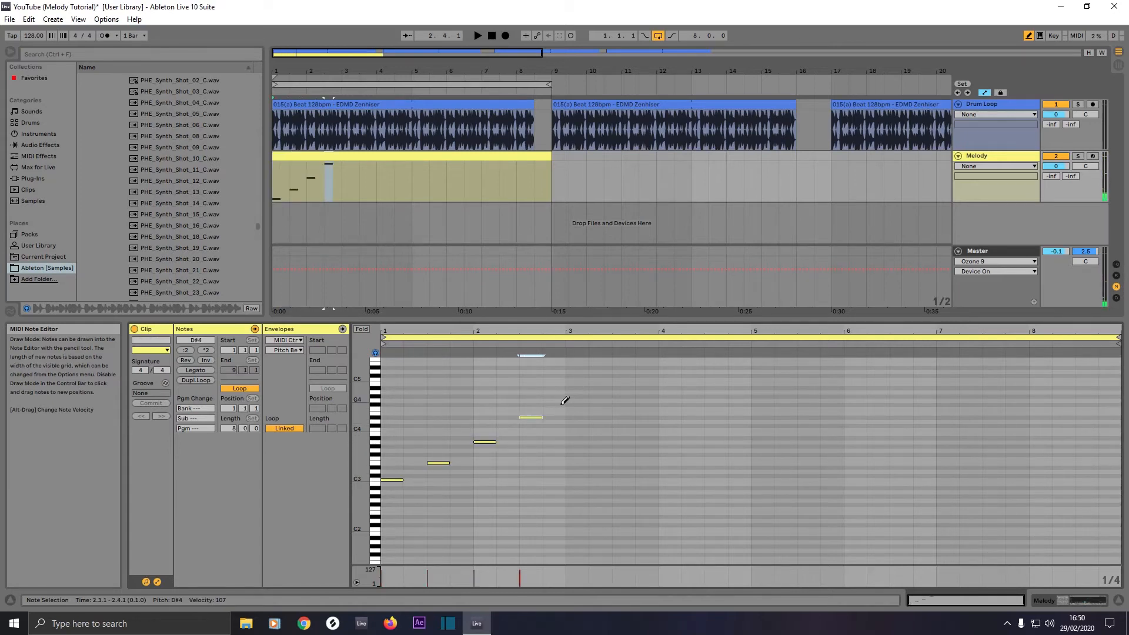
{"action": "left_click", "coordinate": [523, 417]}
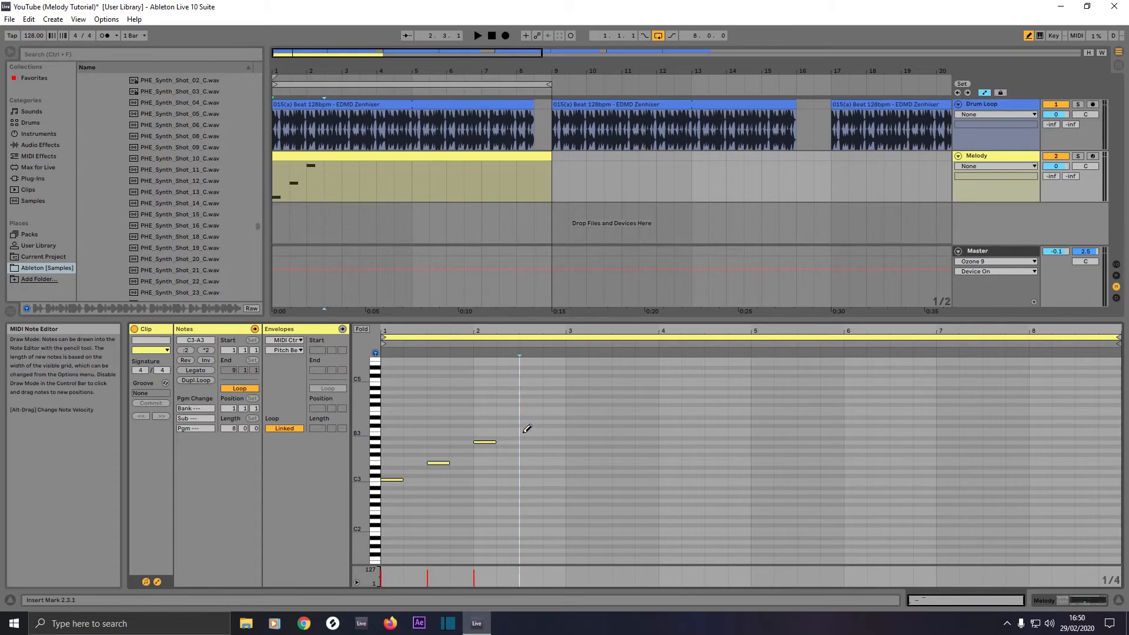
{"action": "left_click", "coordinate": [528, 434]}
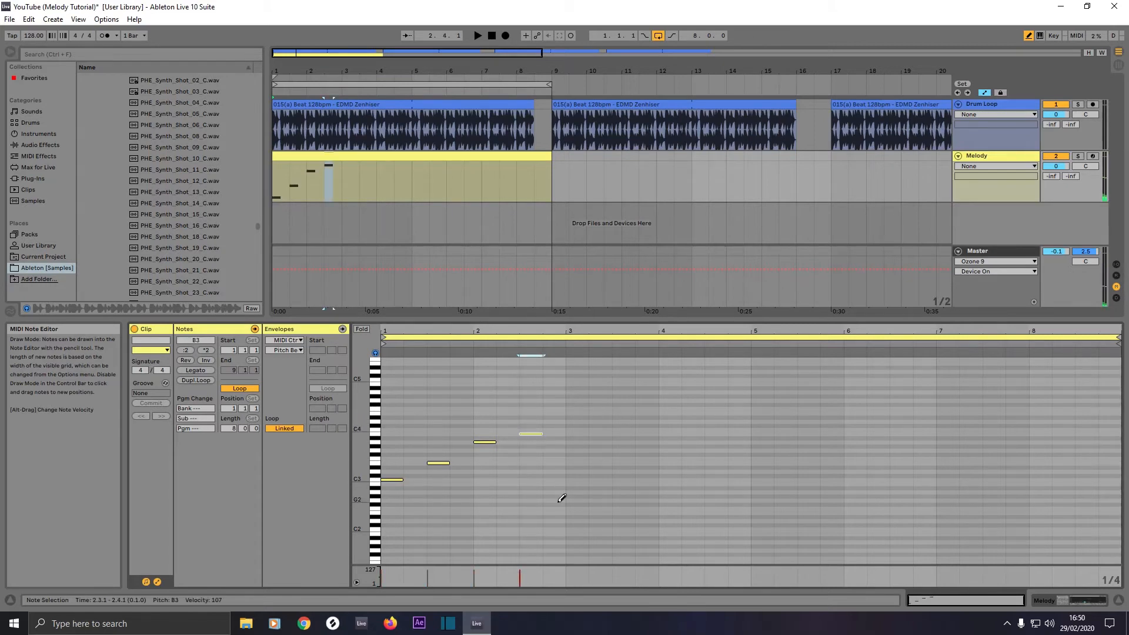
Try quarter notes D3 at 2.4, F3 at 3.1, G#3 at 3.2, B3 at 3.3 and 3.4, F3 at 4.2 and C3 at 4.3.
{"action": "left_click", "coordinate": [560, 470]}
{"action": "left_click", "coordinate": [575, 458]}
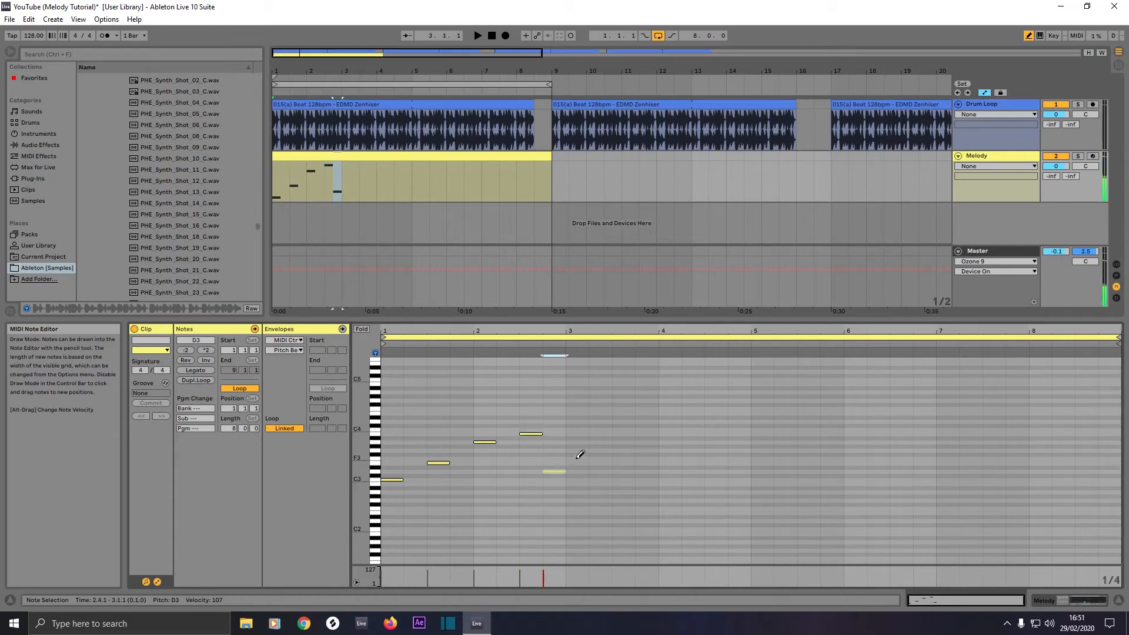
{"action": "left_click", "coordinate": [600, 446]}
{"action": "left_click", "coordinate": [624, 434]}
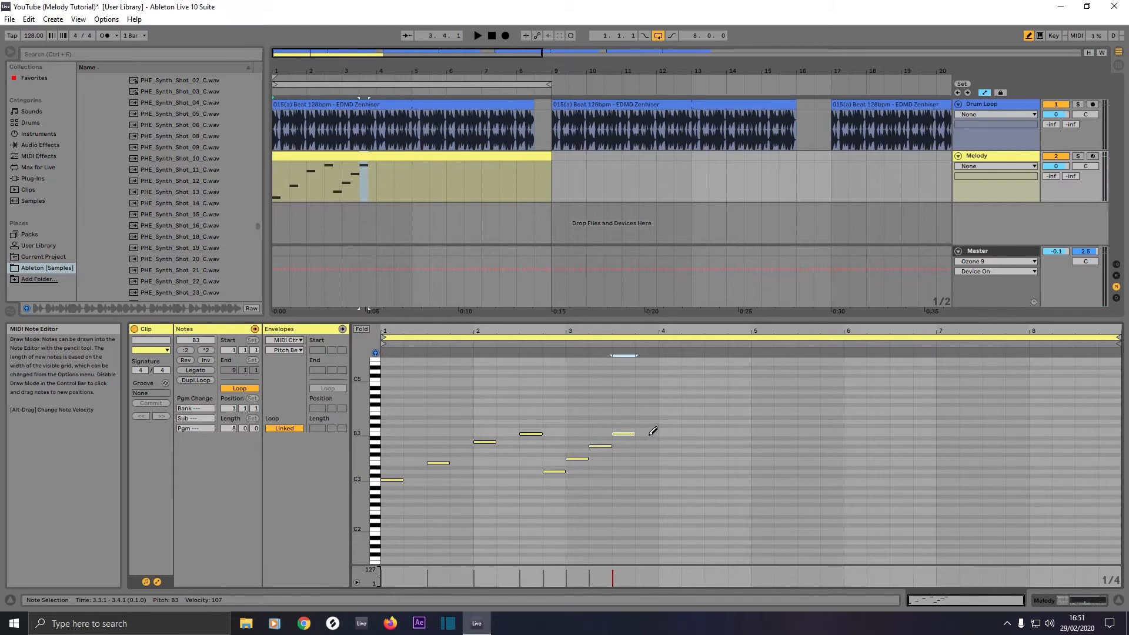
{"action": "left_click", "coordinate": [652, 433]}
{"action": "left_click", "coordinate": [692, 458]}
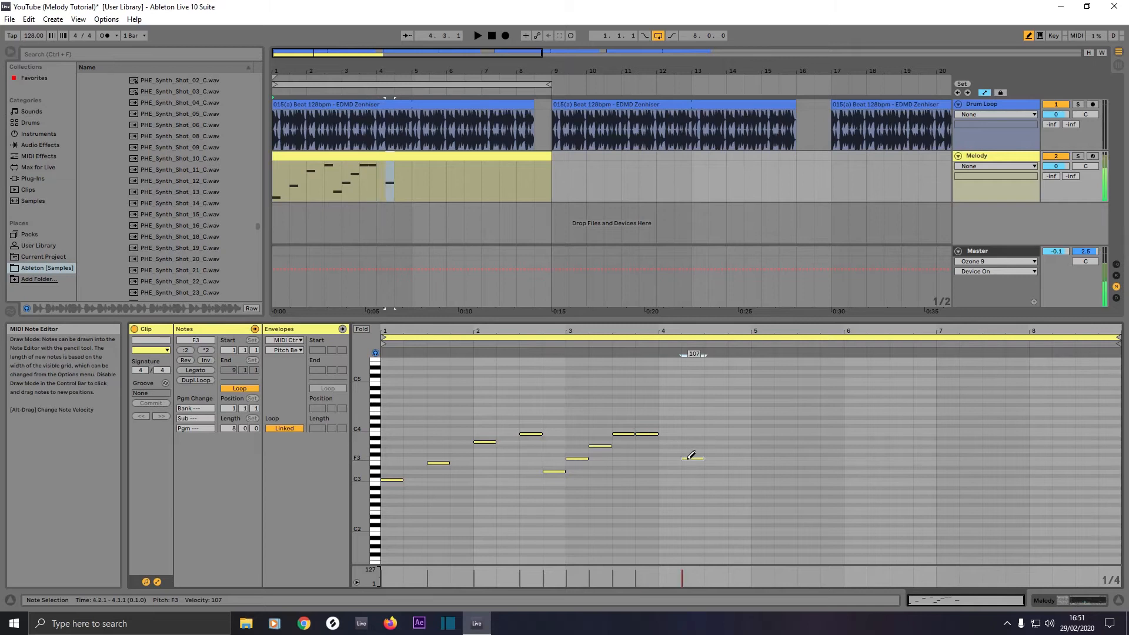
{"action": "left_click", "coordinate": [714, 479]}
Try different pitches for the quarter note at 4.4, including A2, G#2, B2 and C3.
{"action": "left_click", "coordinate": [740, 492]}
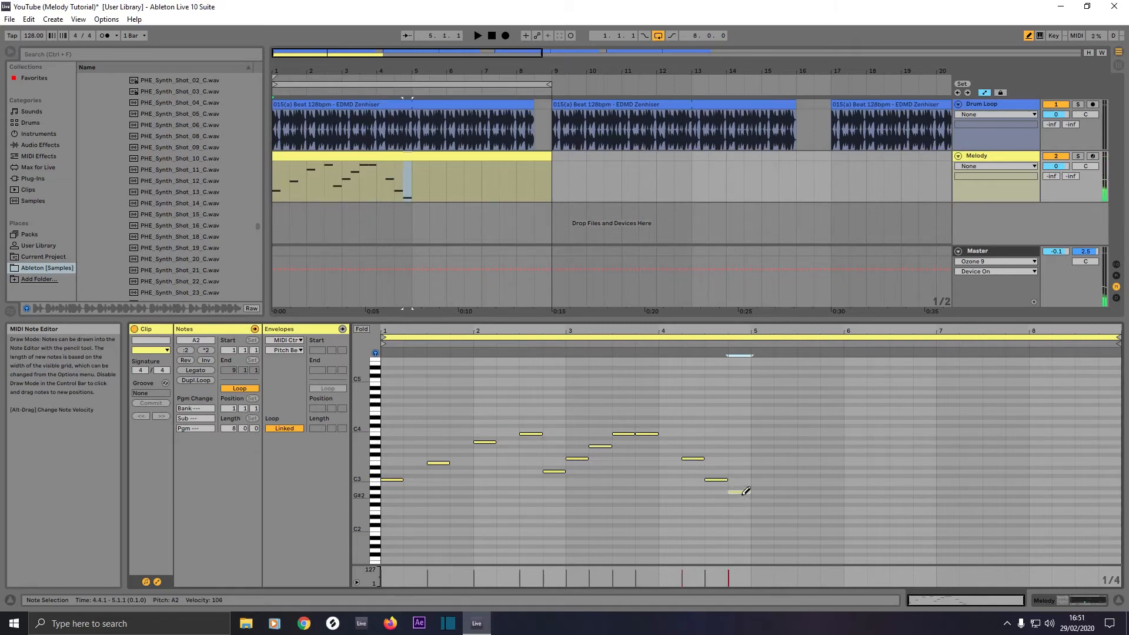
{"action": "left_click_drag", "start_coordinate": [743, 494], "coordinate": [743, 495]}
{"action": "left_click", "coordinate": [744, 488]}
{"action": "left_click", "coordinate": [743, 489]}
{"action": "left_click", "coordinate": [743, 484]}
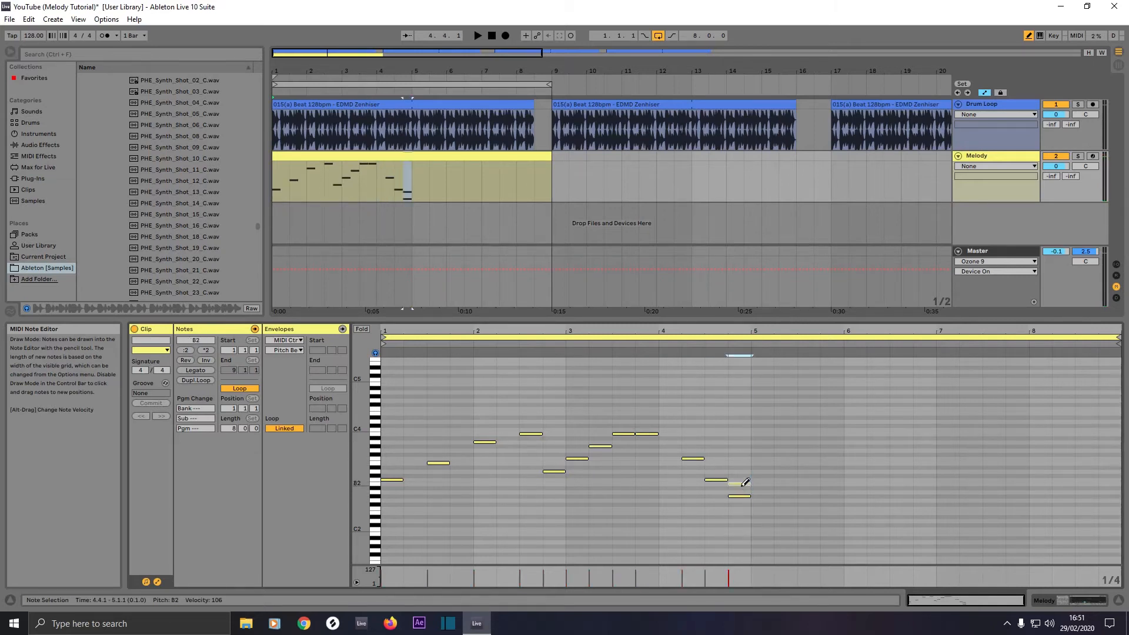
{"action": "left_click", "coordinate": [744, 483]}
{"action": "left_click", "coordinate": [743, 480]}
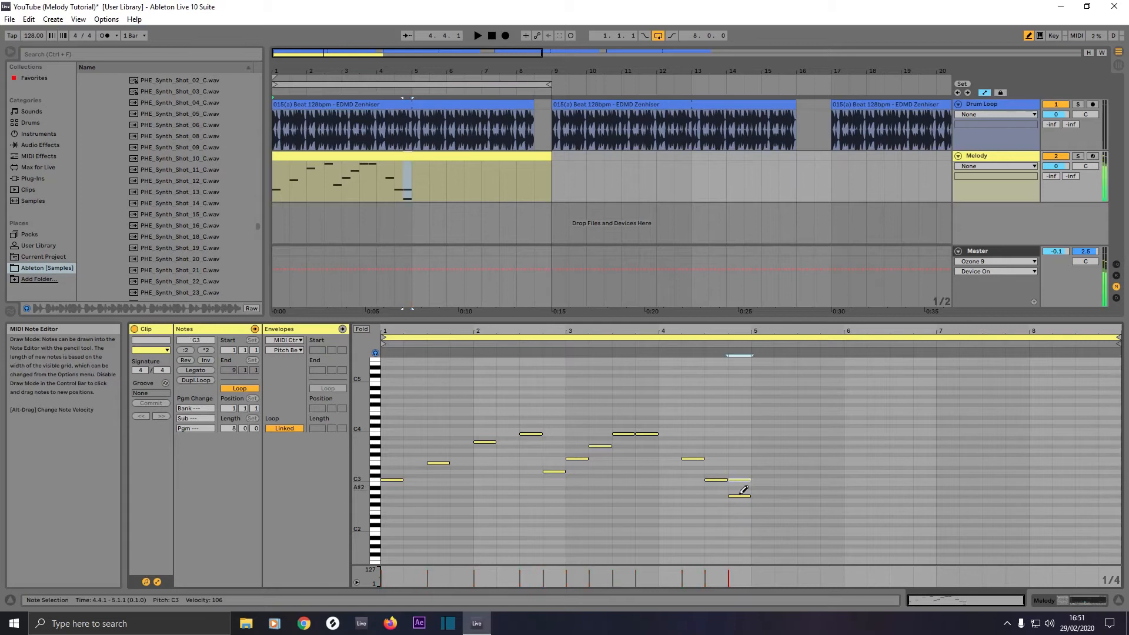
{"action": "left_click", "coordinate": [743, 495]}
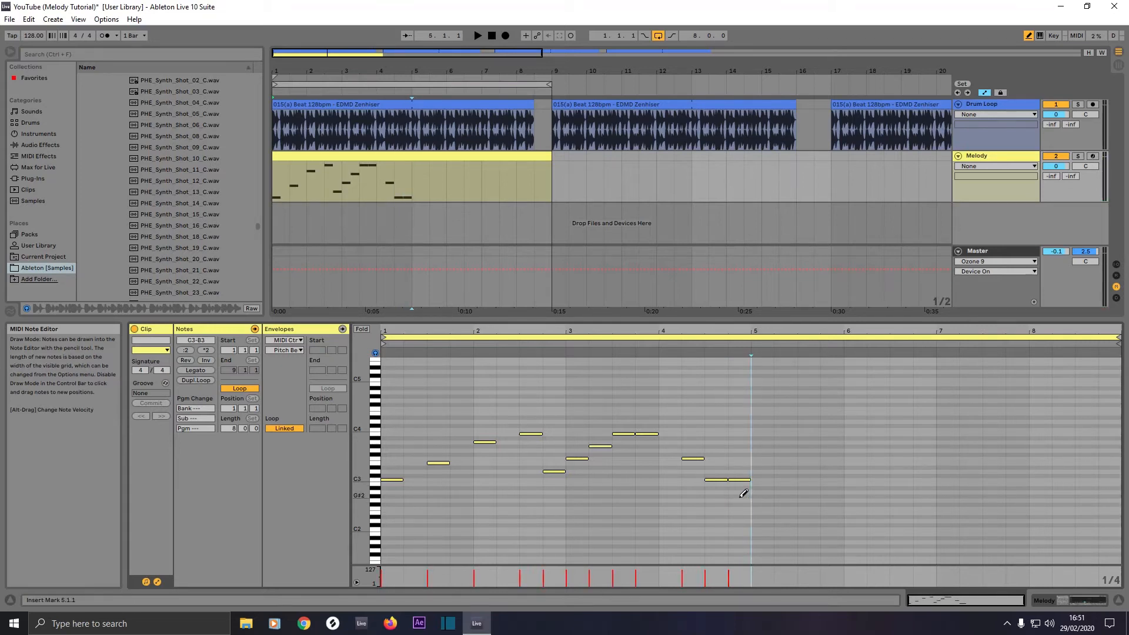
{"action": "left_click", "coordinate": [743, 496]}
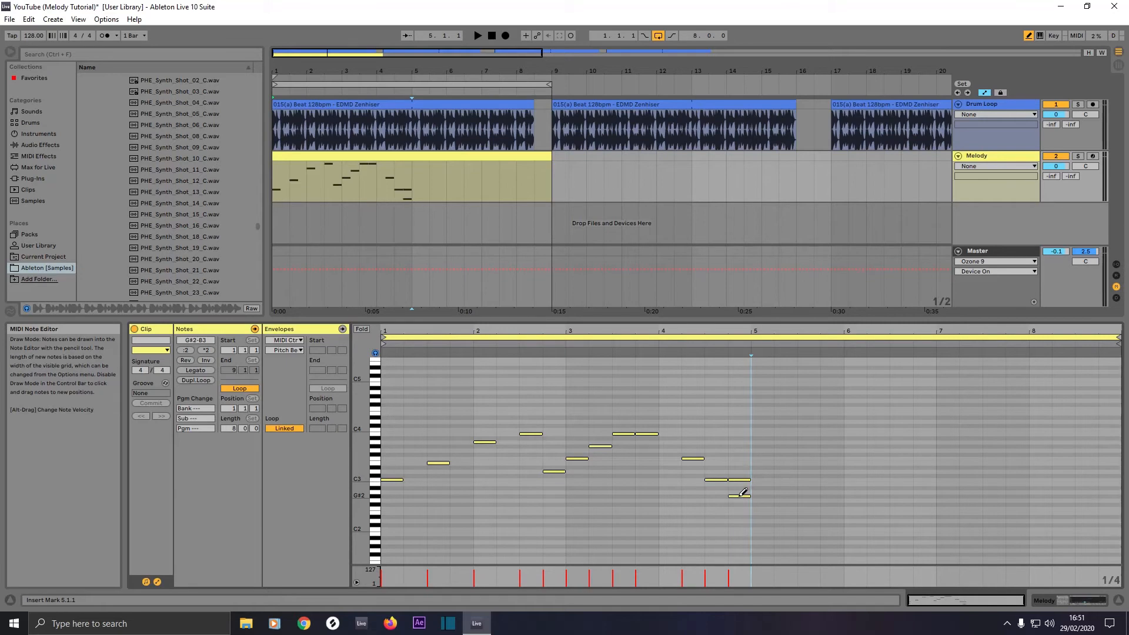
Undo the trial notes and the clearing of the Melody clip to restore its original notes.
{"action": "key", "text": "ctrl+z"}
{"action": "key", "text": "ctrl+z"}
{"action": "key", "text": "ctrl+z"}
{"action": "key", "text": "ctrl+z"}
{"action": "key", "text": "ctrl+z"}
{"action": "key", "text": "ctrl+z"}
{"action": "key", "text": "ctrl+z"}
{"action": "key", "text": "ctrl+z"}
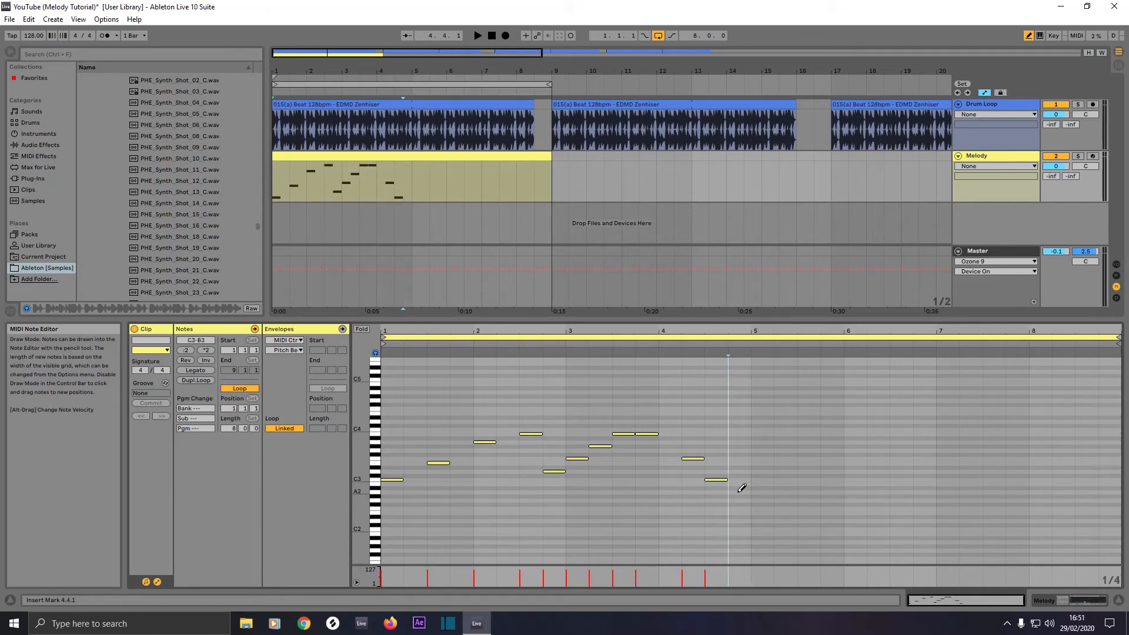
{"action": "key", "text": "ctrl+z"}
{"action": "key", "text": "ctrl+z"}
{"action": "key", "text": "ctrl+z"}
{"action": "key", "text": "ctrl+z"}
{"action": "key", "text": "ctrl+z"}
{"action": "key", "text": "ctrl+z"}
{"action": "key", "text": "ctrl+z"}
{"action": "key", "text": "ctrl+z"}
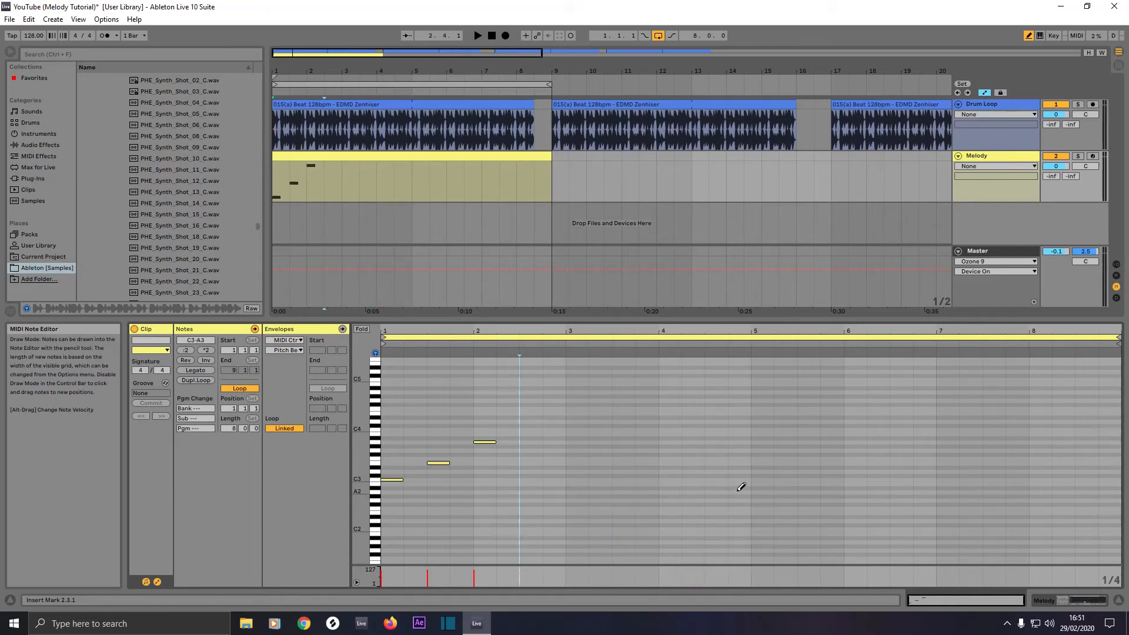
{"action": "key", "text": "ctrl+z"}
{"action": "key", "text": "ctrl+z"}
{"action": "key", "text": "ctrl+z"}
{"action": "key", "text": "ctrl+z"}
{"action": "key", "text": "ctrl+z"}
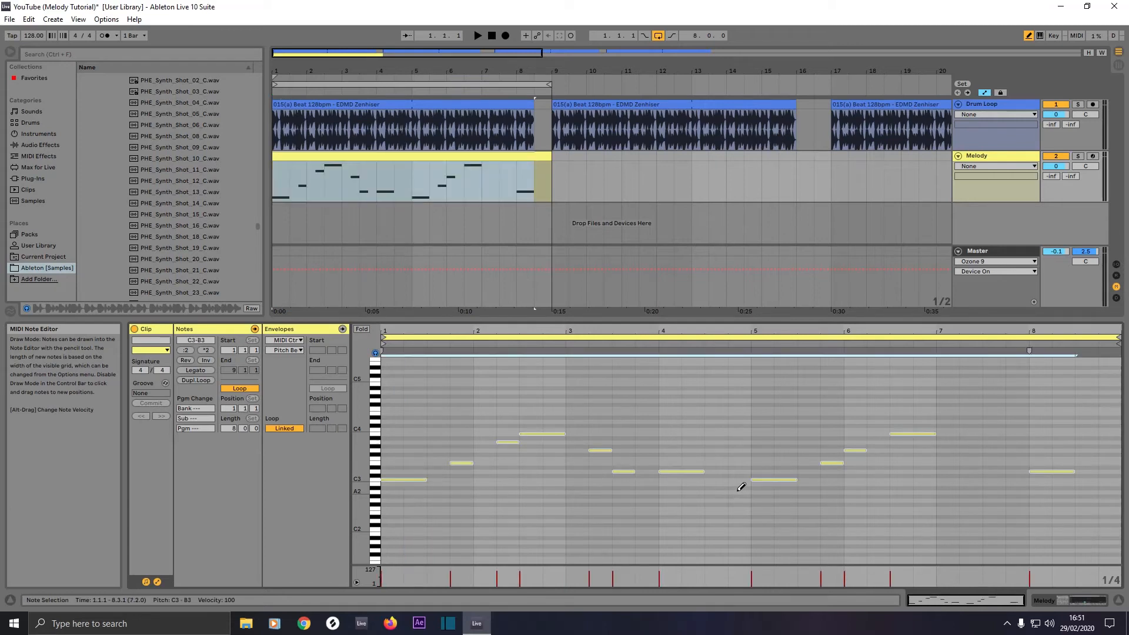
{"action": "key", "text": "Delete"}
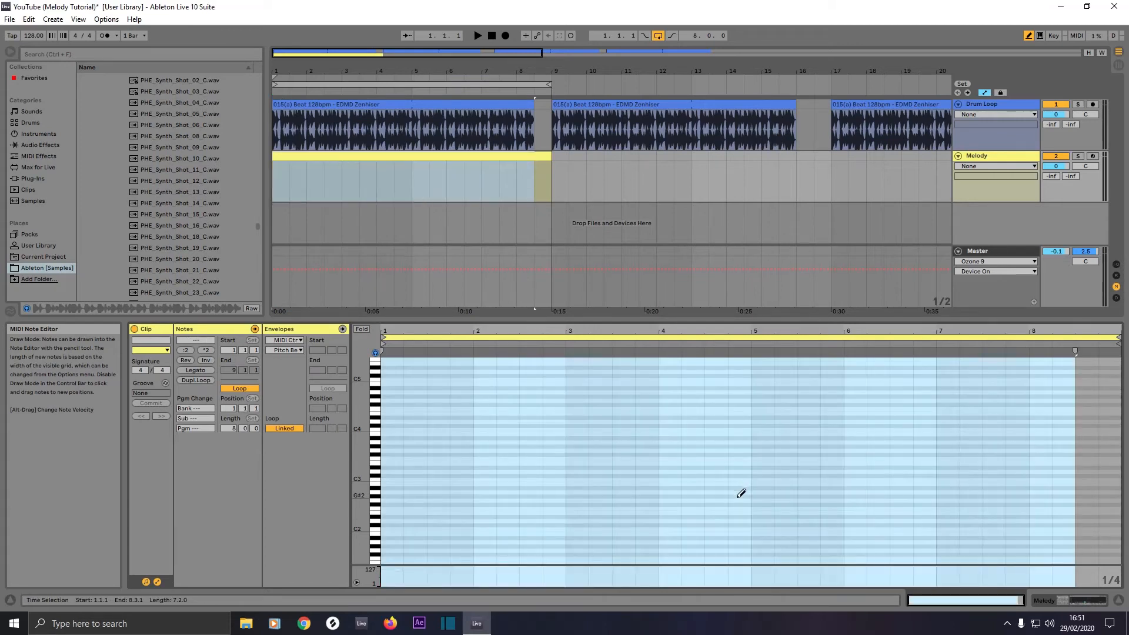
{"action": "key", "text": "ctrl+z"}
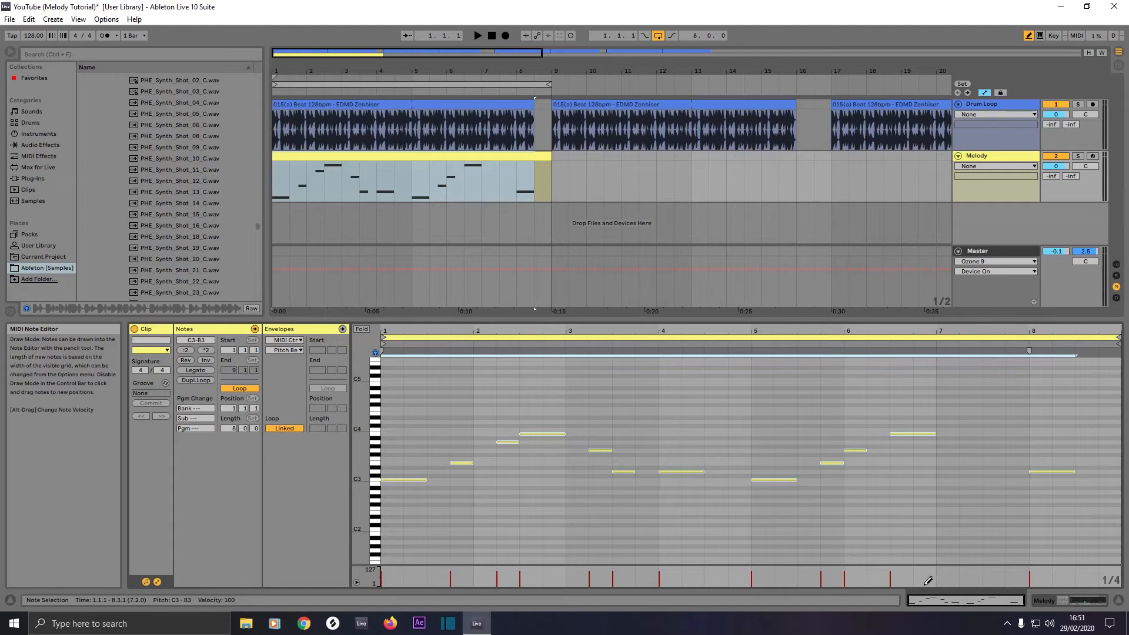
Draw quarter notes A3 at 7.1, F3 at 7.3 and G3 at 8.3 in the Melody clip.
{"action": "left_click_drag", "start_coordinate": [929, 601], "coordinate": [937, 601]}
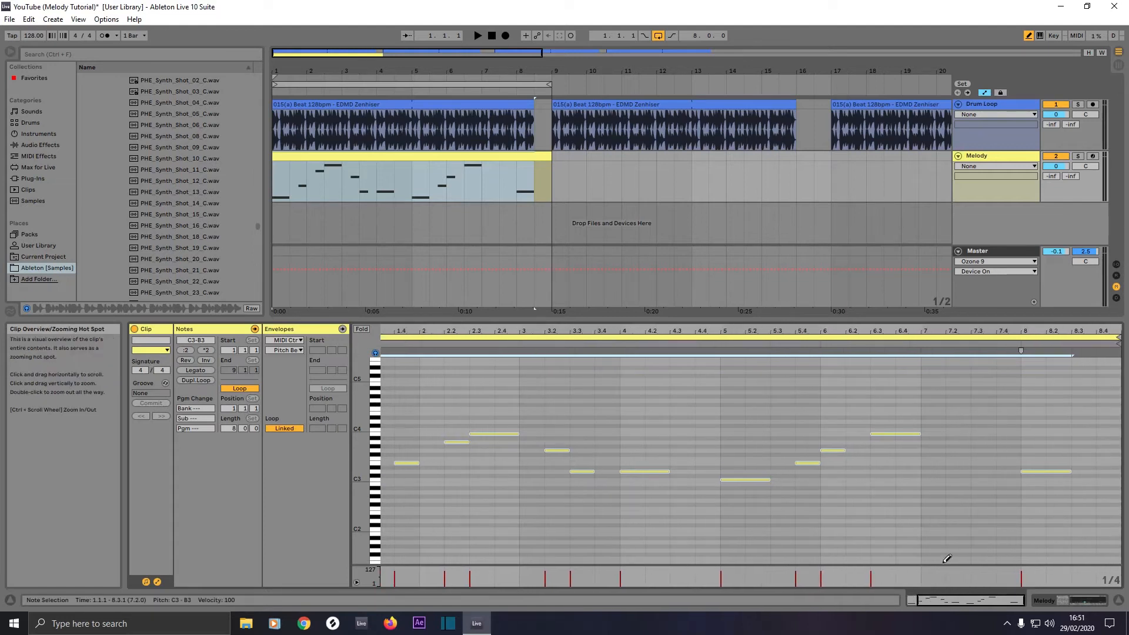
{"action": "left_click", "coordinate": [946, 444]}
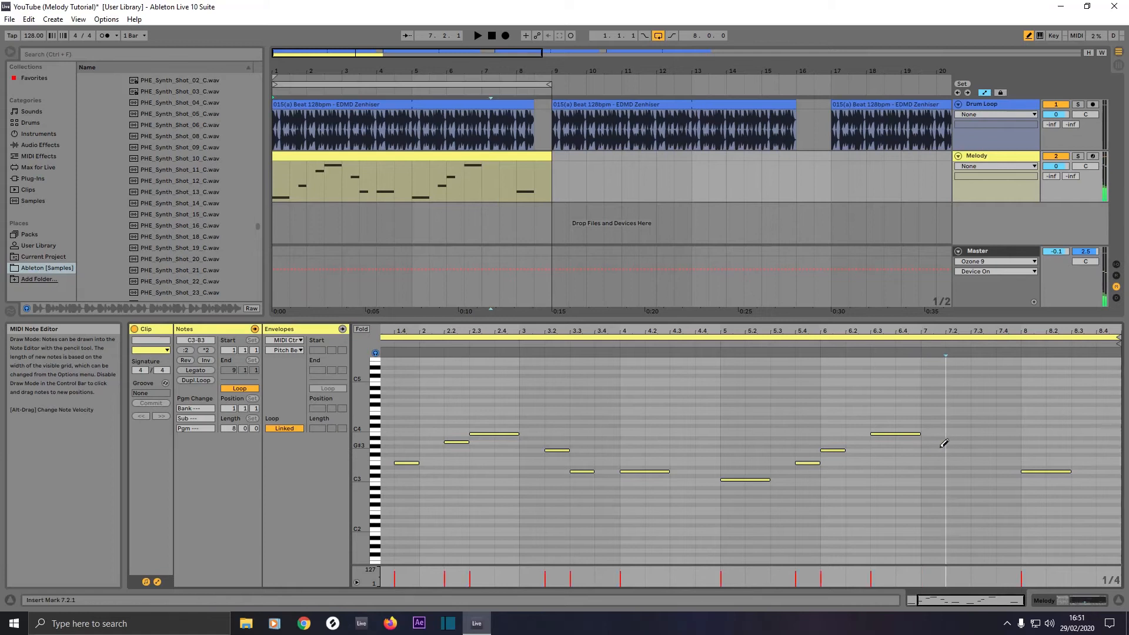
{"action": "left_click", "coordinate": [941, 443]}
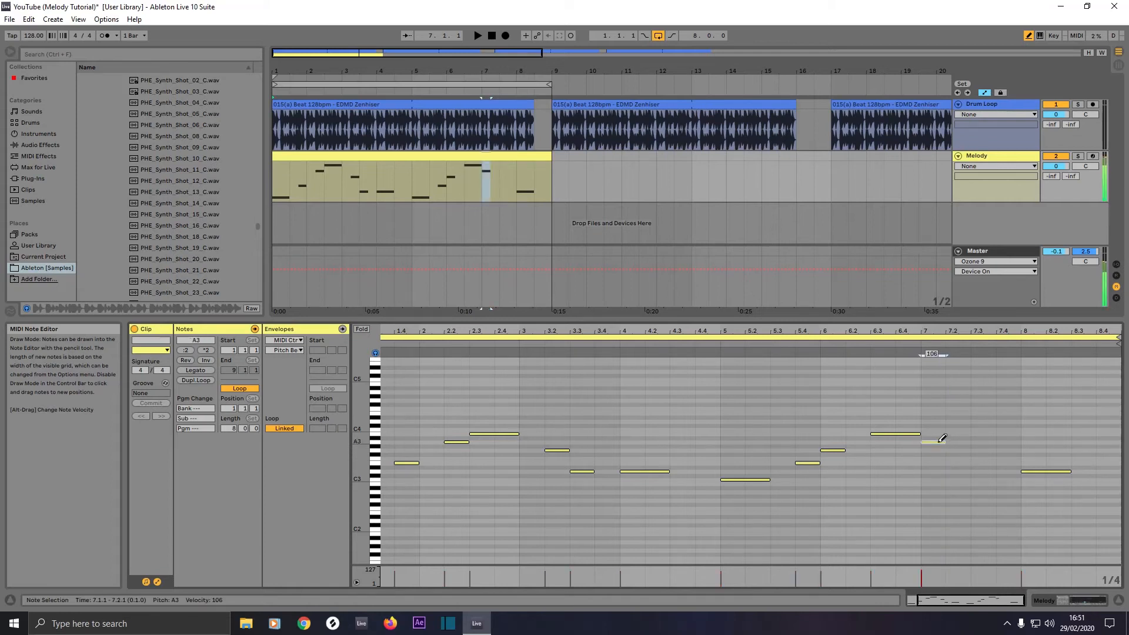
{"action": "left_click", "coordinate": [981, 458]}
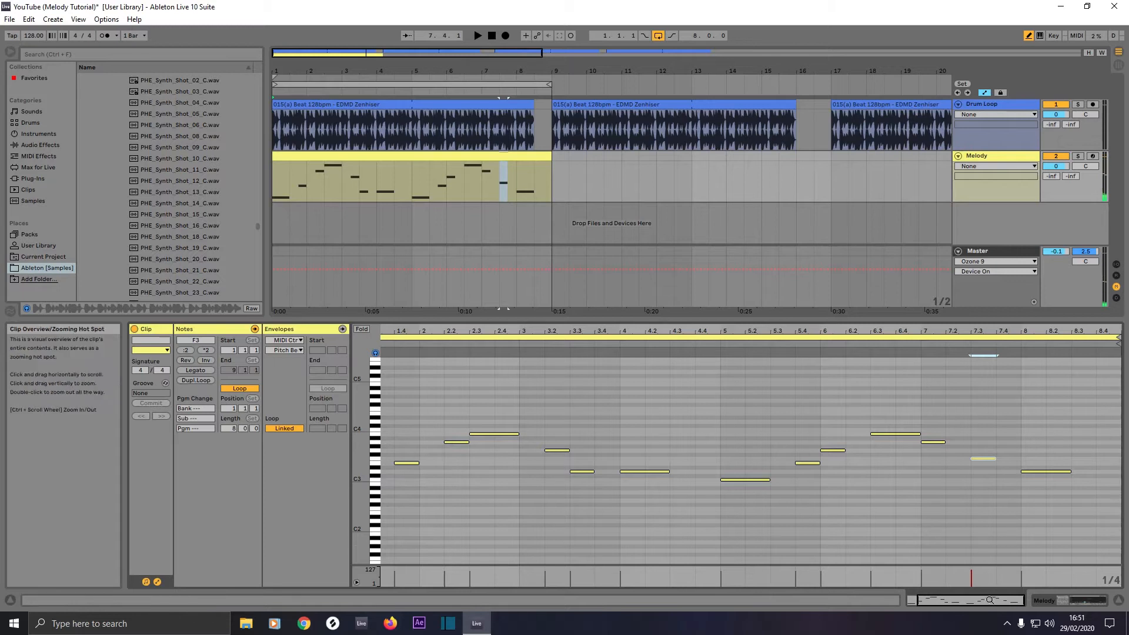
{"action": "left_click", "coordinate": [1086, 450]}
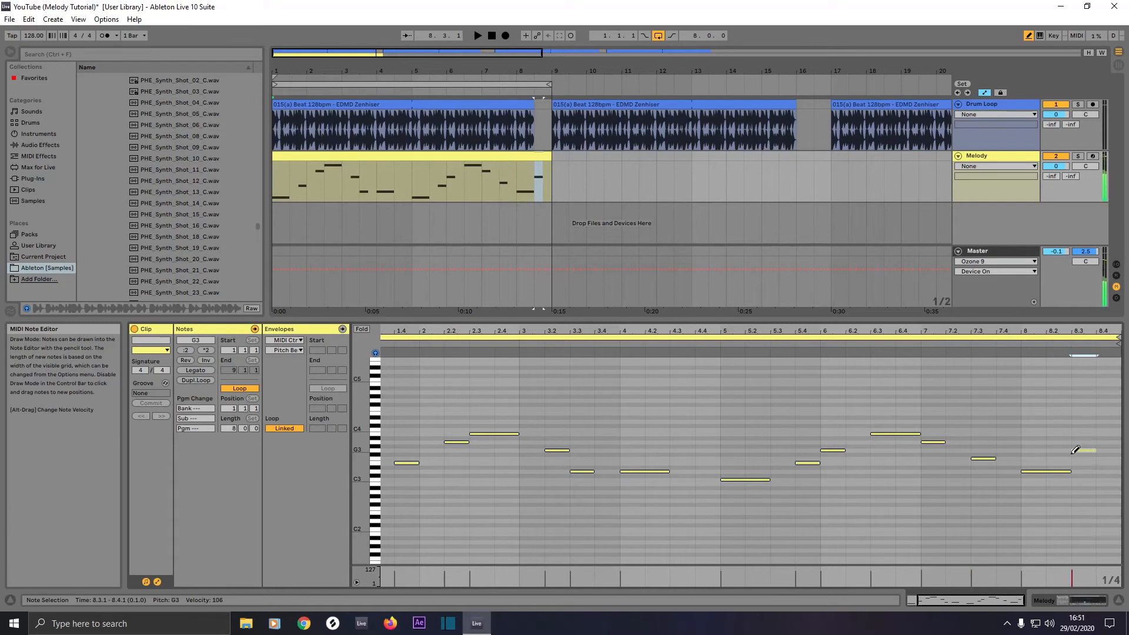
Set the note editor's fixed grid to 1/8 and draw eighth notes D3 at 1.3.1, E3 at 1.3.3, G3 at 2.1.1 and A3 at 2.1.3.
{"action": "right_click", "coordinate": [907, 505]}
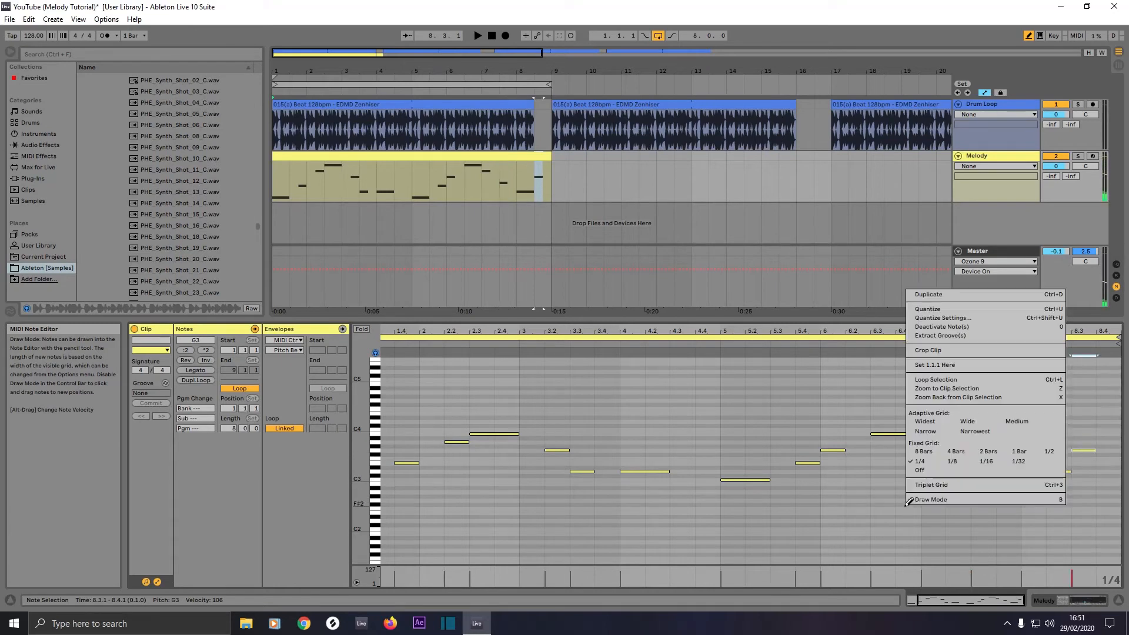
{"action": "left_click", "coordinate": [953, 461]}
{"action": "left_click_drag", "start_coordinate": [918, 600], "coordinate": [885, 599]}
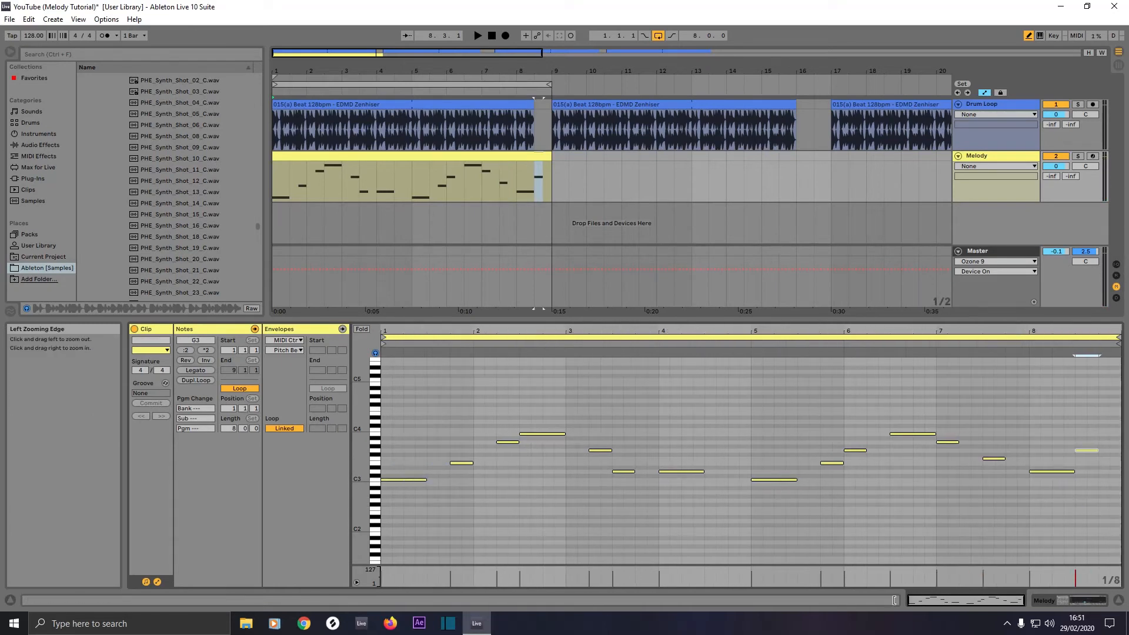
{"action": "left_click", "coordinate": [433, 471]}
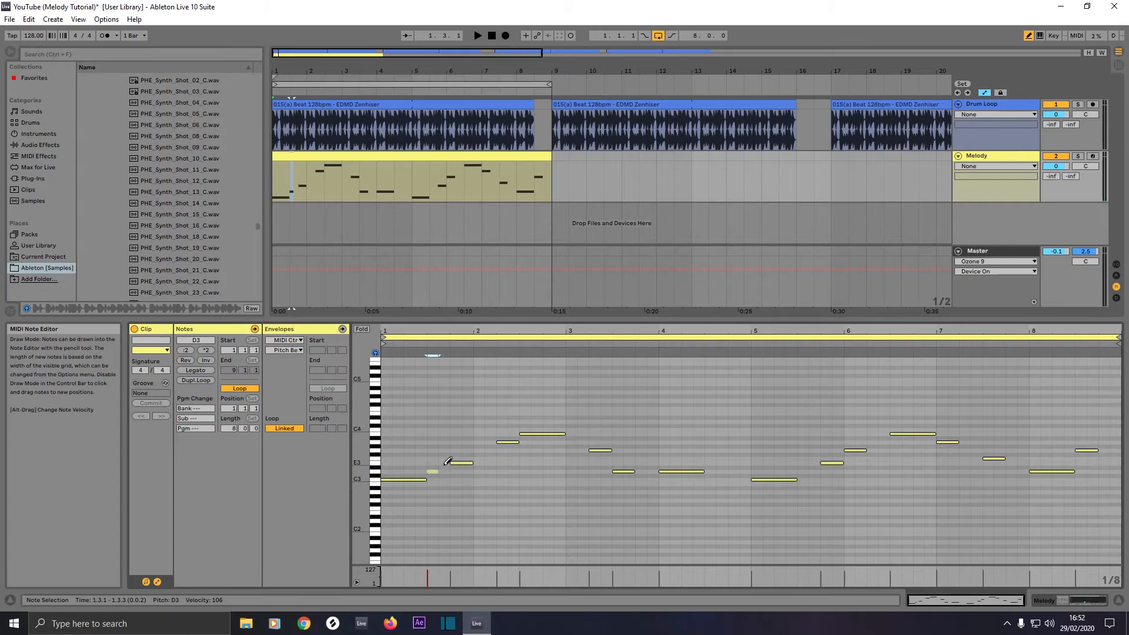
{"action": "left_click", "coordinate": [444, 463]}
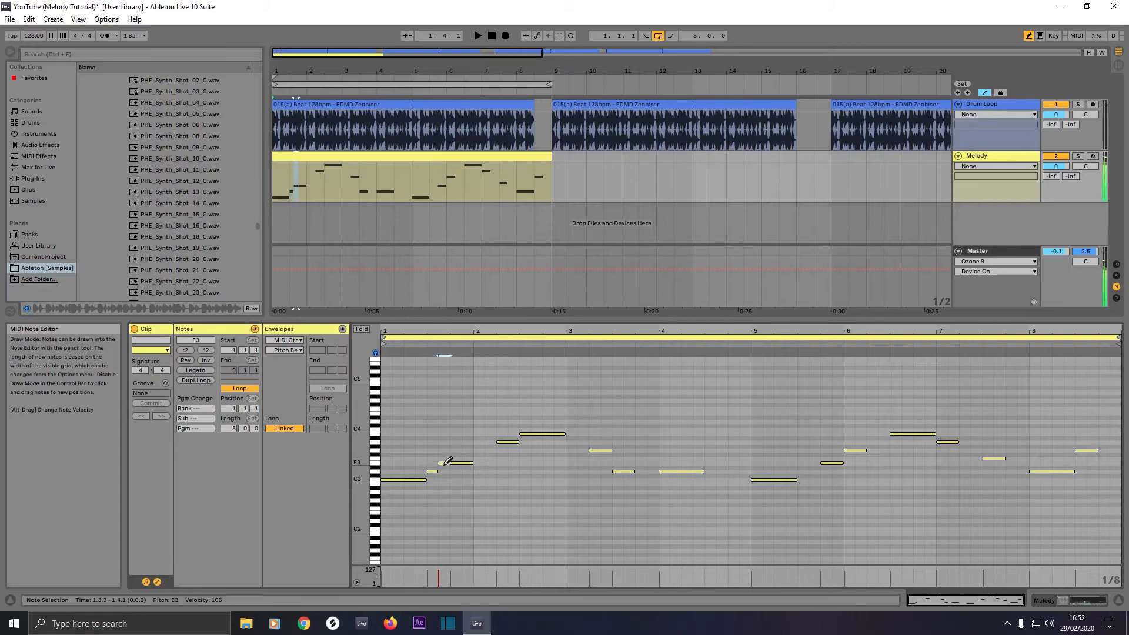
{"action": "left_click", "coordinate": [479, 449]}
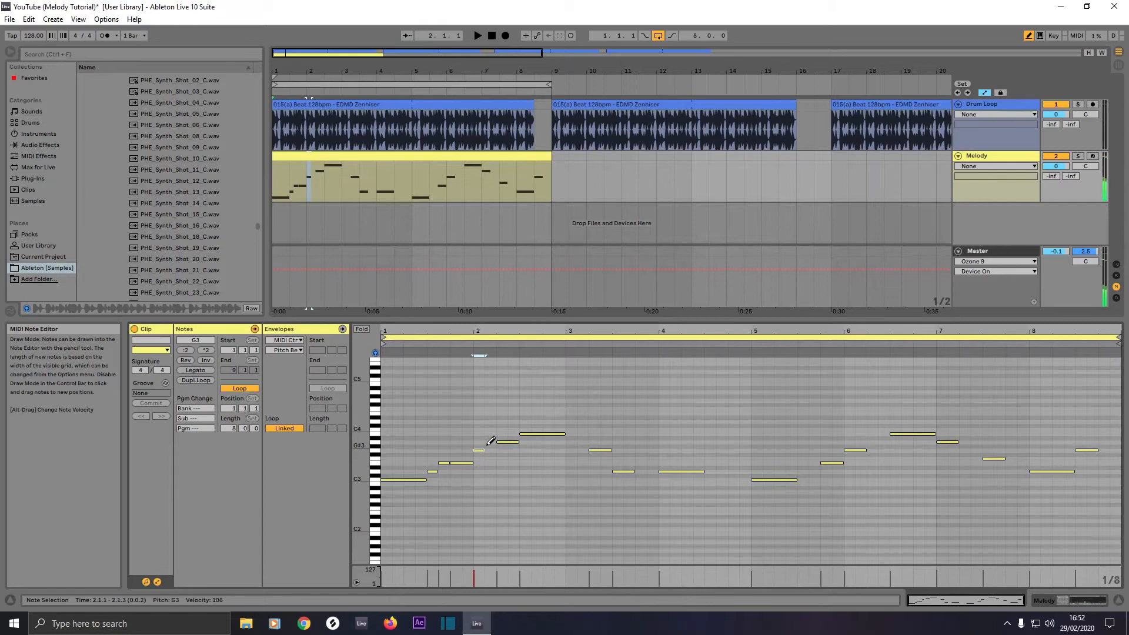
{"action": "left_click", "coordinate": [490, 442]}
Trim the B3 note at 2.3 to a quarter note and draw eighth notes A3 at 3.1.1, G3 at 3.1.3, D3 at 3.4.1 and E3 at 4.3.1.
{"action": "left_click", "coordinate": [563, 433]}
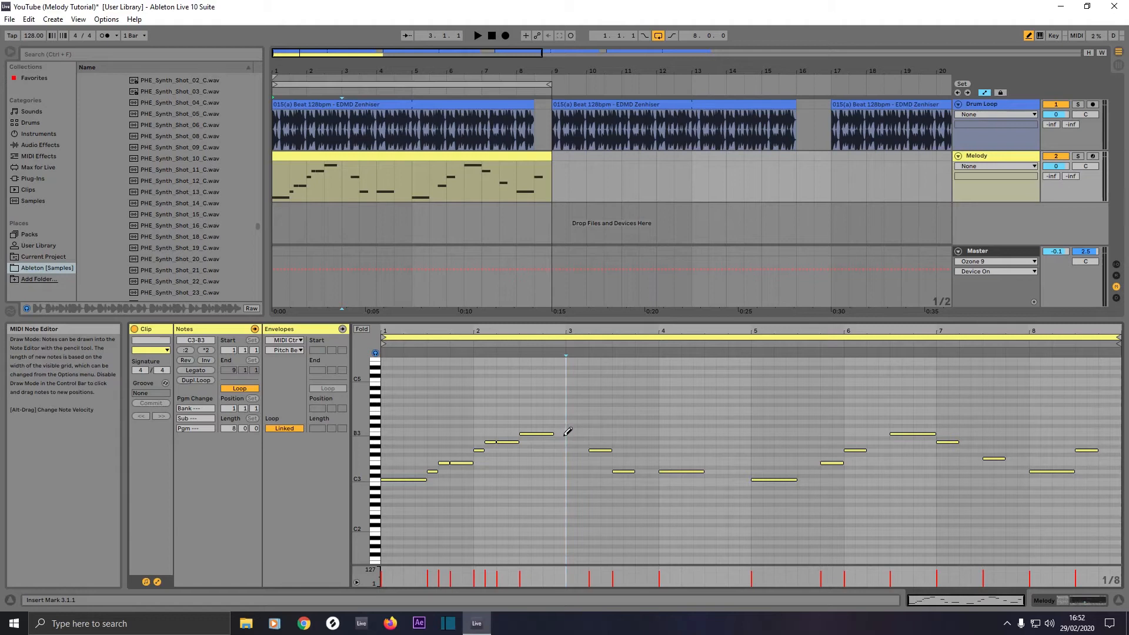
{"action": "left_click", "coordinate": [551, 434]}
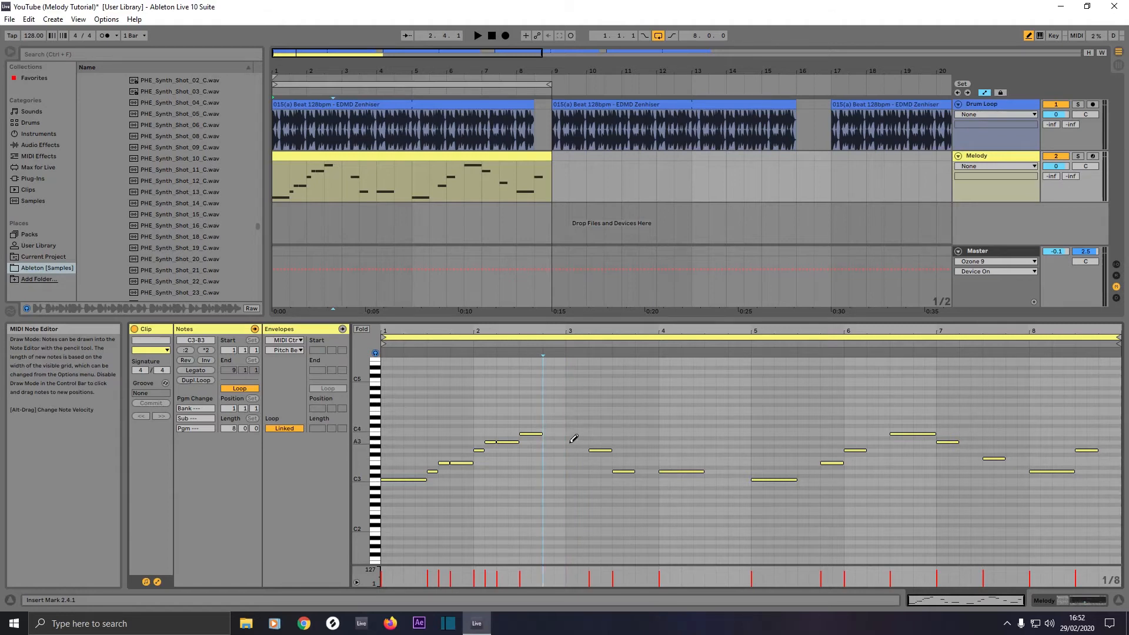
{"action": "left_click", "coordinate": [574, 441]}
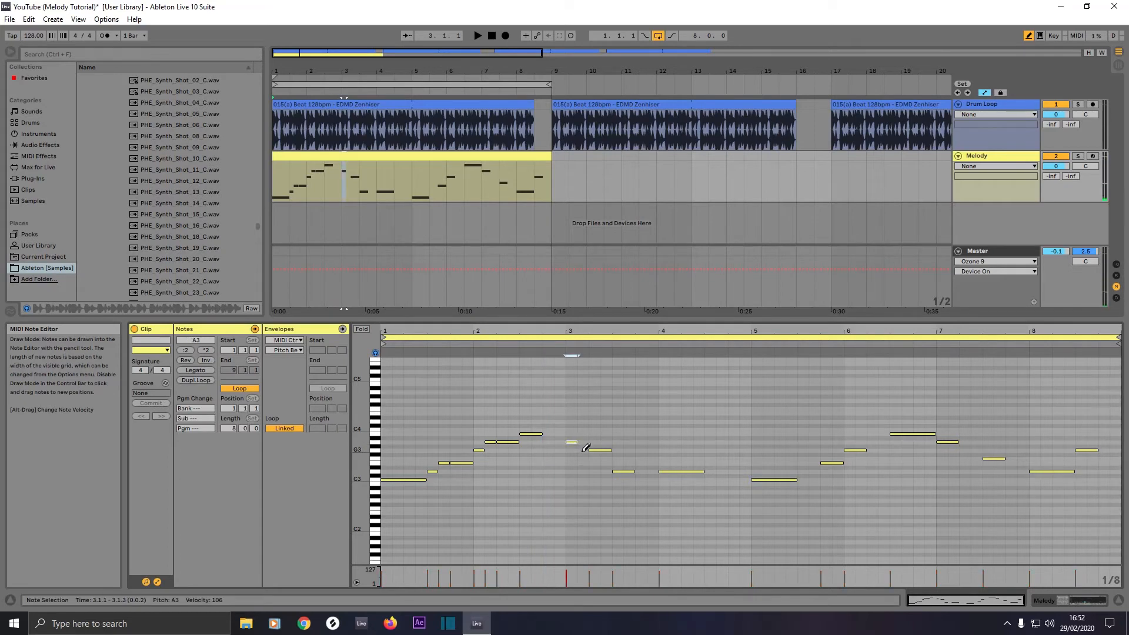
{"action": "left_click", "coordinate": [583, 450]}
{"action": "left_click", "coordinate": [641, 471]}
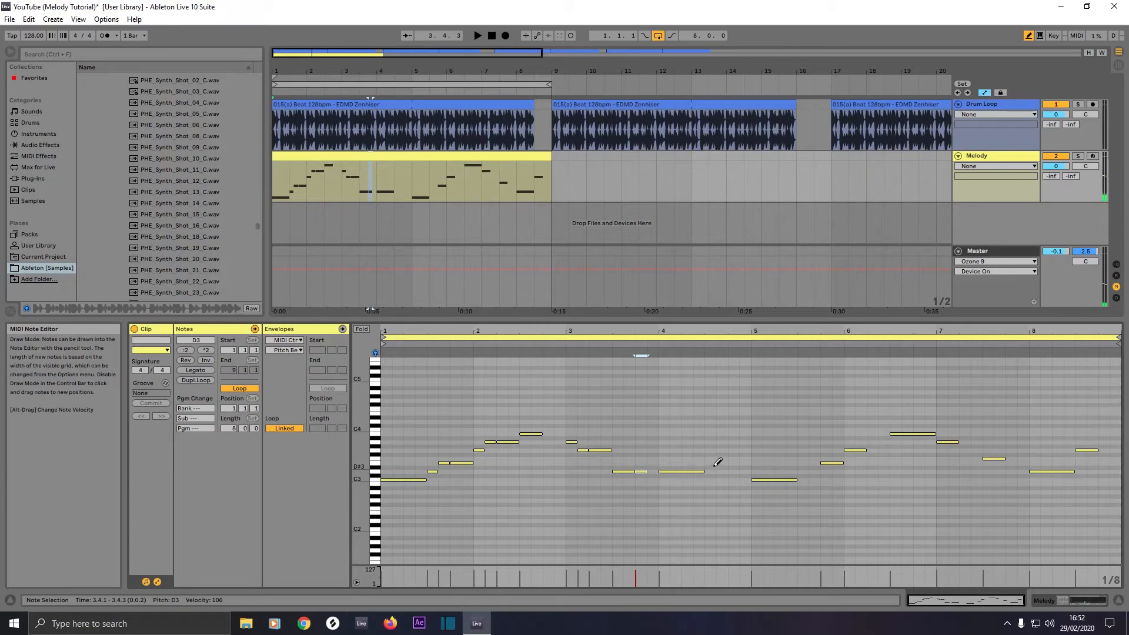
{"action": "left_click", "coordinate": [713, 463]}
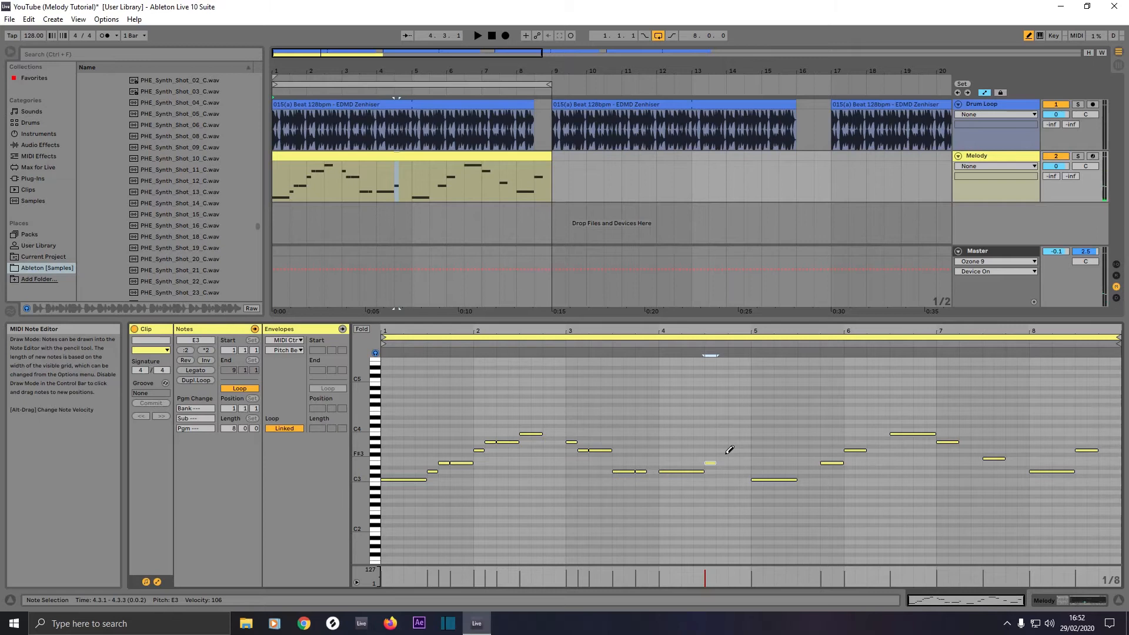
Erase the E3 note at 4.3.1 and draw eighth notes D3 at 4.2.3, 4.3.1 and 4.3.3 in the Melody clip.
{"action": "left_click", "coordinate": [712, 462]}
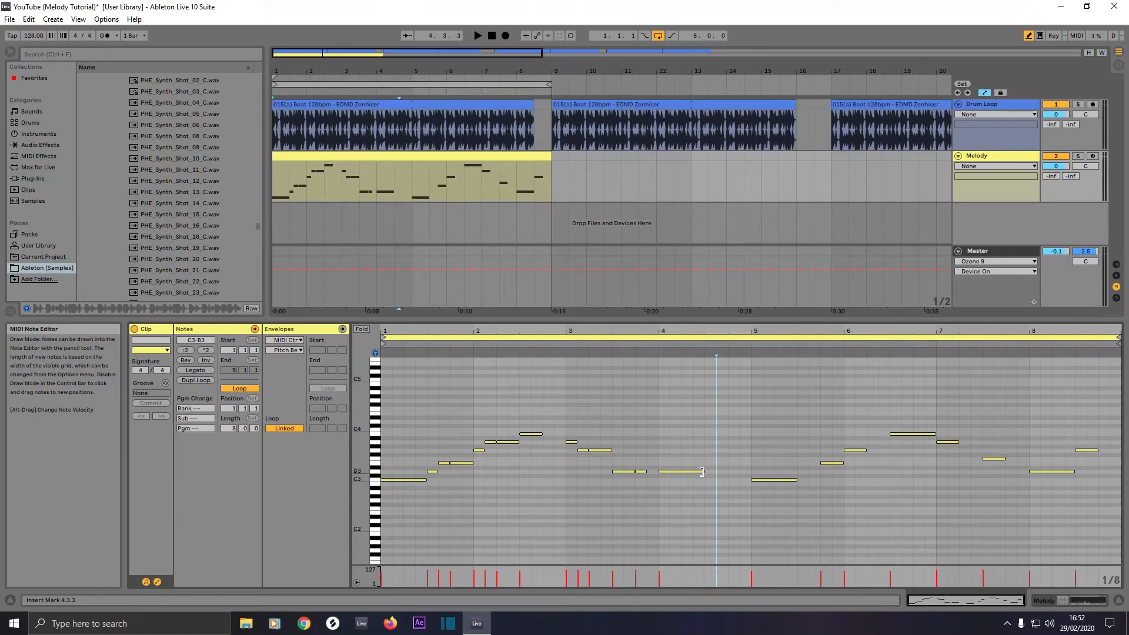
{"action": "left_click", "coordinate": [698, 472]}
{"action": "left_click", "coordinate": [699, 471]}
{"action": "left_click", "coordinate": [710, 472]}
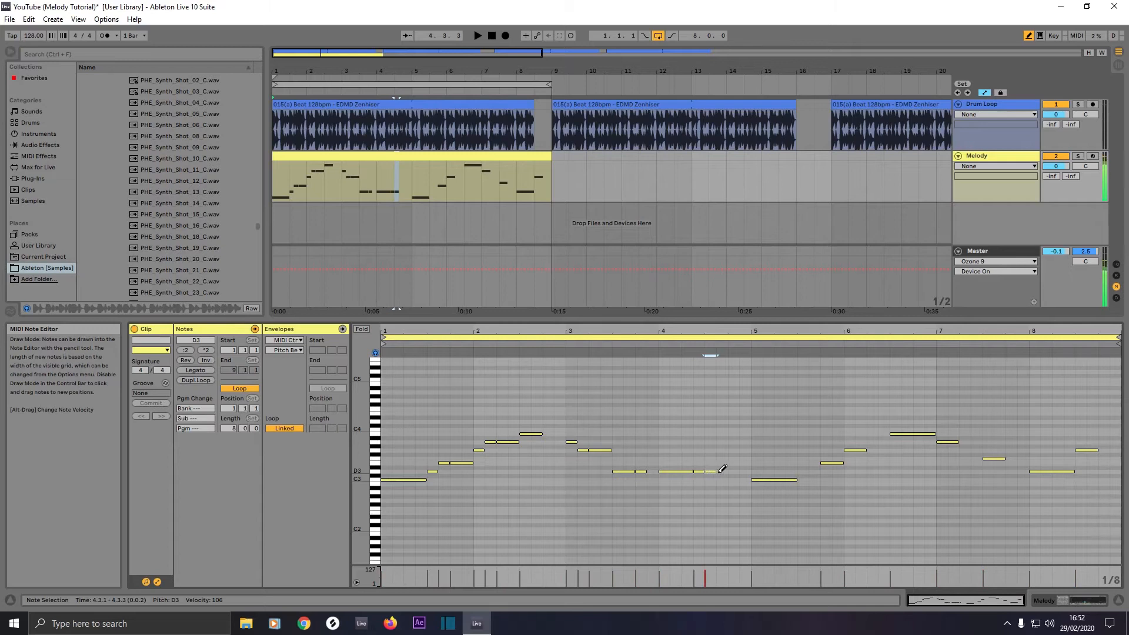
{"action": "left_click", "coordinate": [719, 472]}
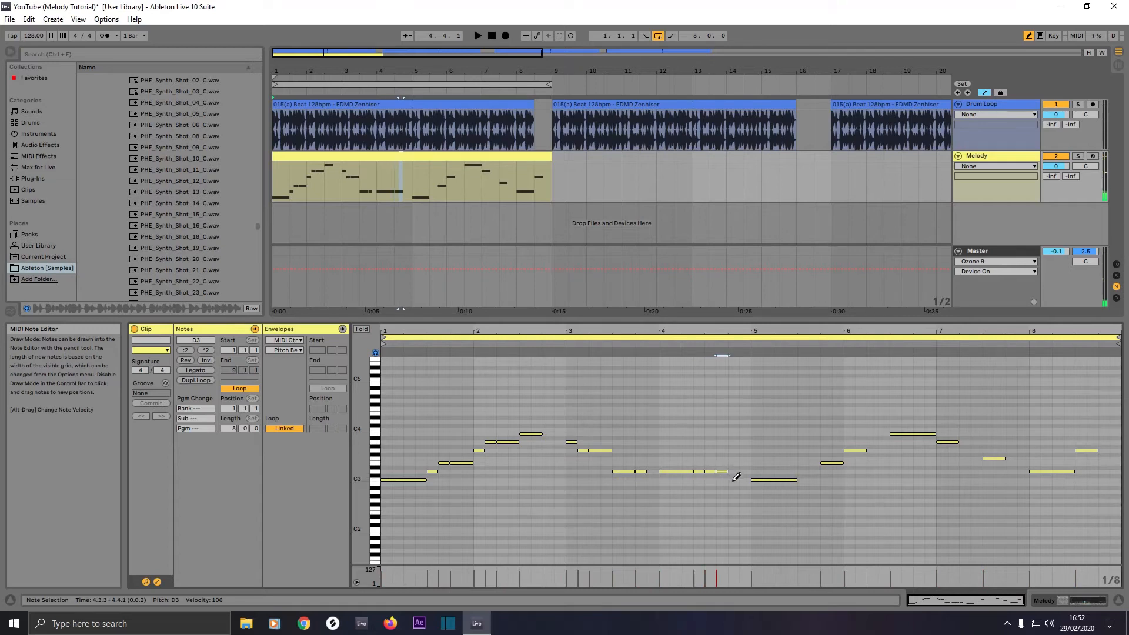
Draw an eighth note C3 at 4.4.1 and shorten the D3 note at 4.3.1.
{"action": "left_click", "coordinate": [734, 480]}
{"action": "left_click", "coordinate": [736, 480]}
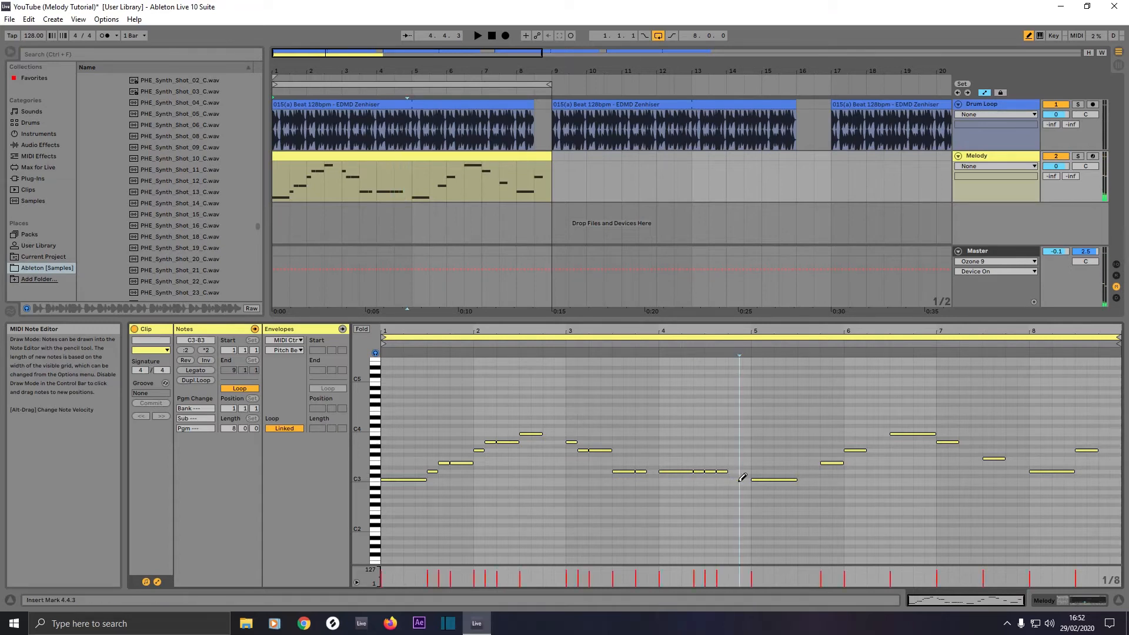
{"action": "left_click", "coordinate": [734, 480]}
{"action": "left_click", "coordinate": [713, 471]}
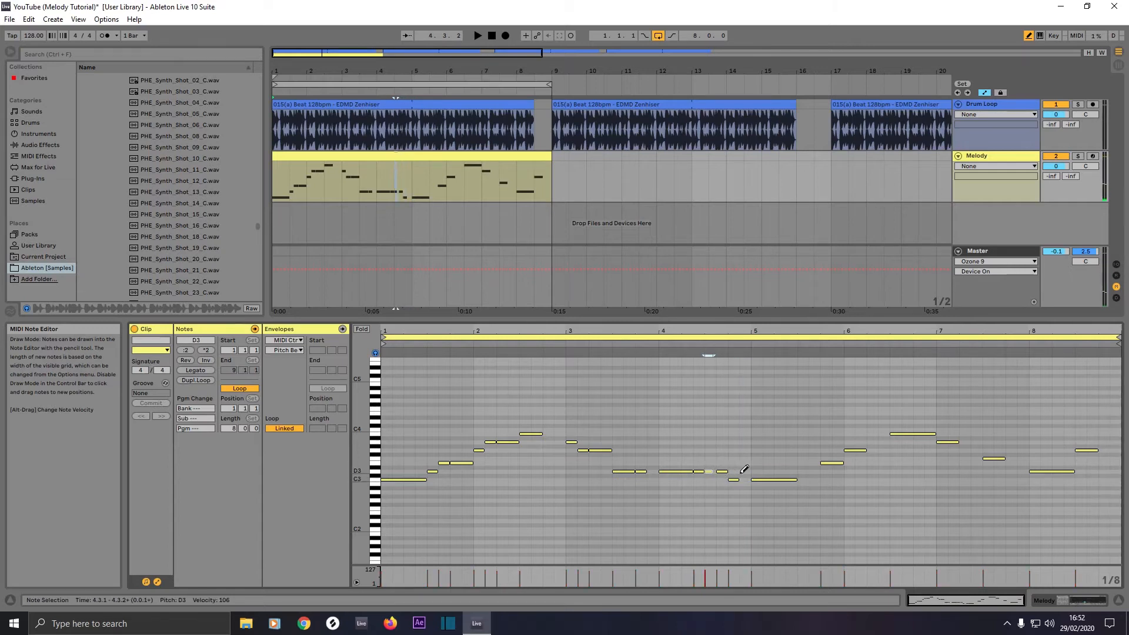
Draw eighth notes D3 at 5.3.1, A3 at 6.2.1, B3 at 6.4.3, G3 at 7.2.1 and F3 at 7.2.3.
{"action": "left_click", "coordinate": [805, 471]}
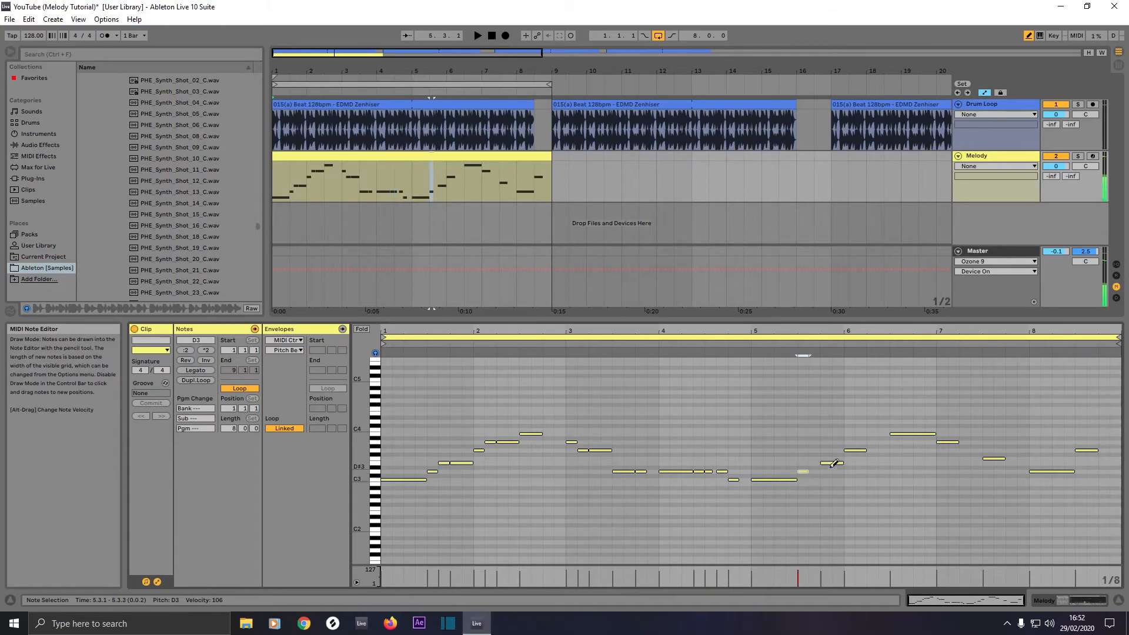
{"action": "left_click", "coordinate": [873, 441]}
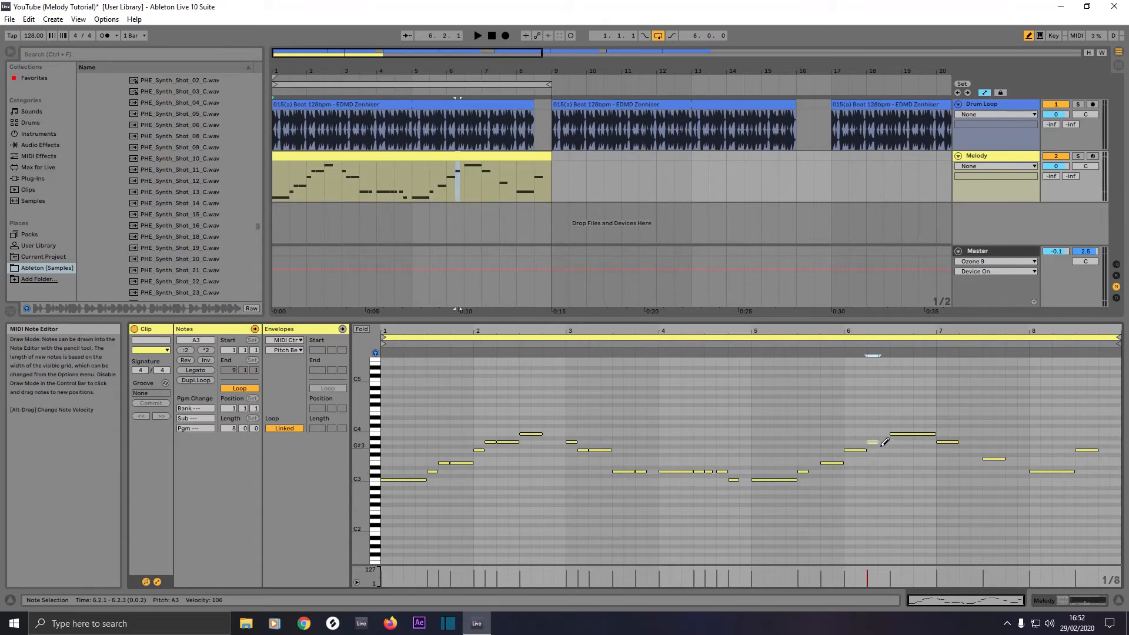
{"action": "left_click", "coordinate": [932, 434]}
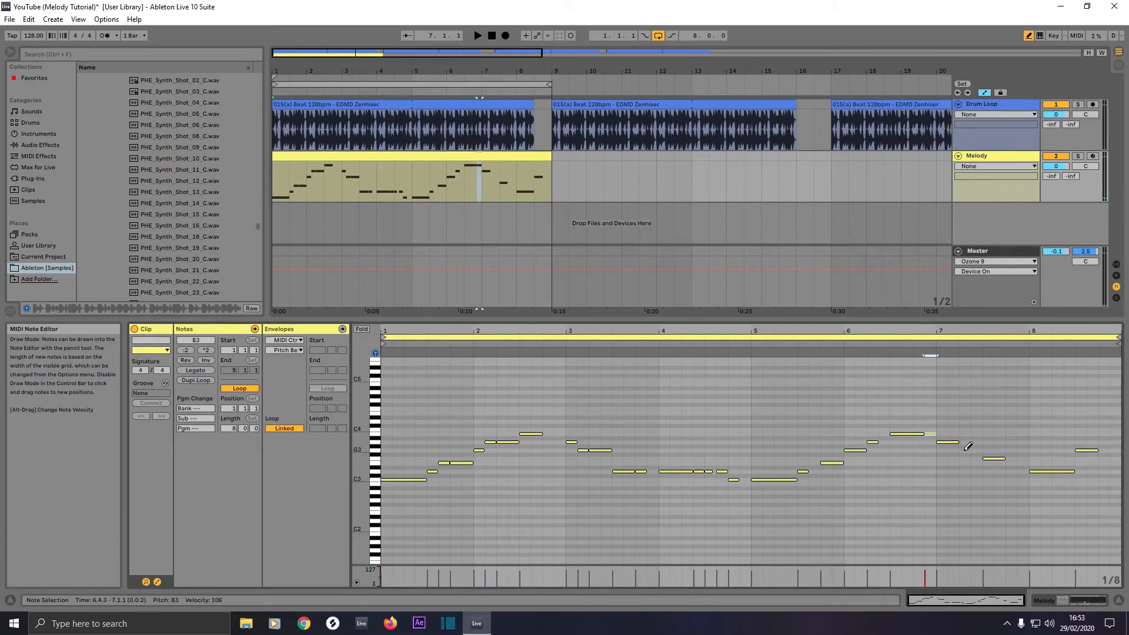
{"action": "left_click", "coordinate": [964, 450]}
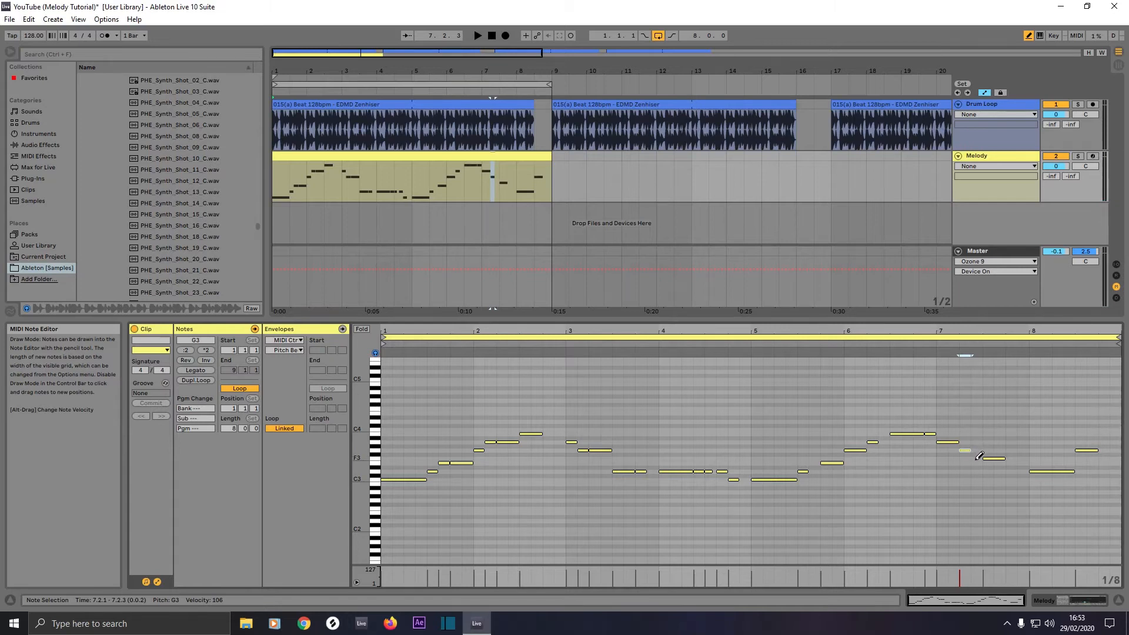
{"action": "left_click", "coordinate": [977, 458]}
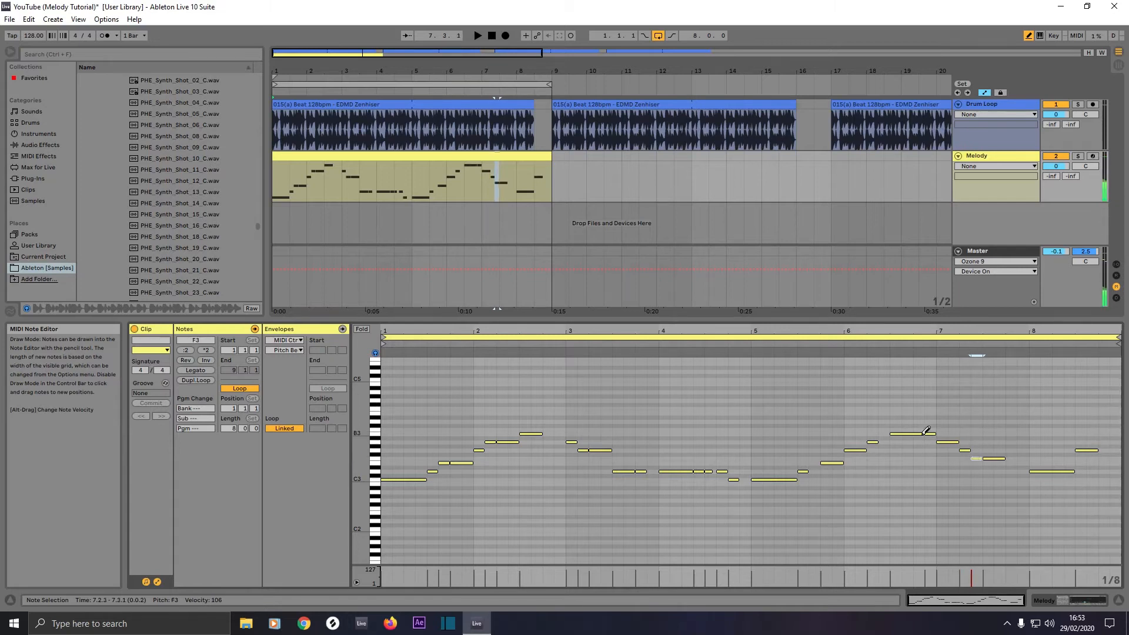
Replace the B3 notes in the second half of bar 6 with eighth notes B3 at 6.3.1, 6.3.3 and 6.4.1.
{"action": "left_click_drag", "start_coordinate": [924, 433], "coordinate": [903, 434]}
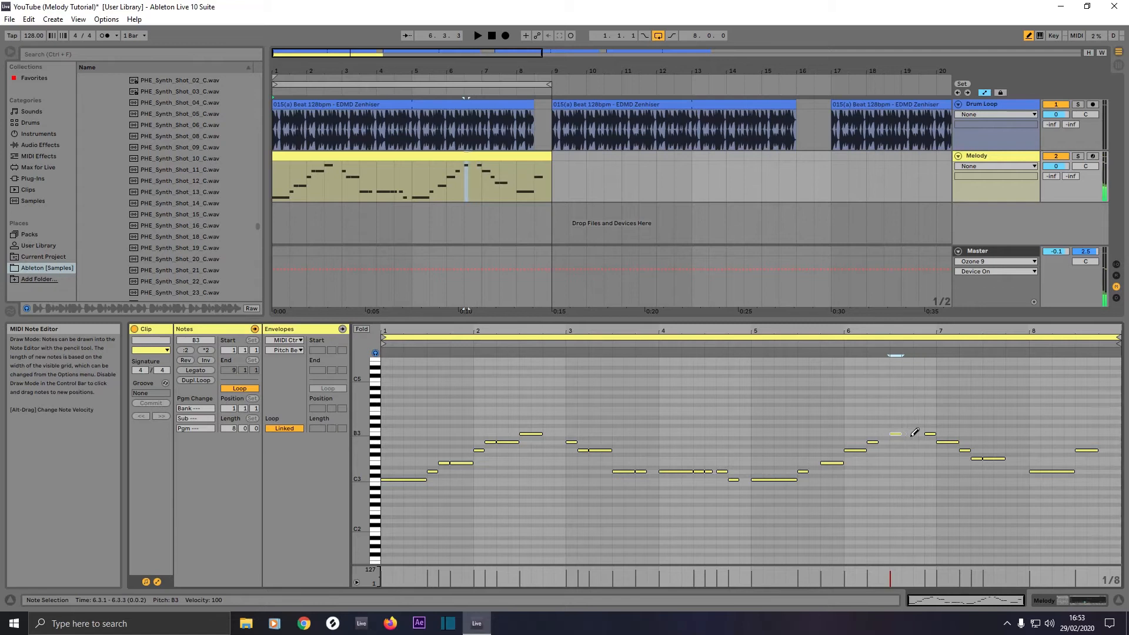
{"action": "left_click", "coordinate": [929, 434]}
{"action": "left_click", "coordinate": [920, 434]}
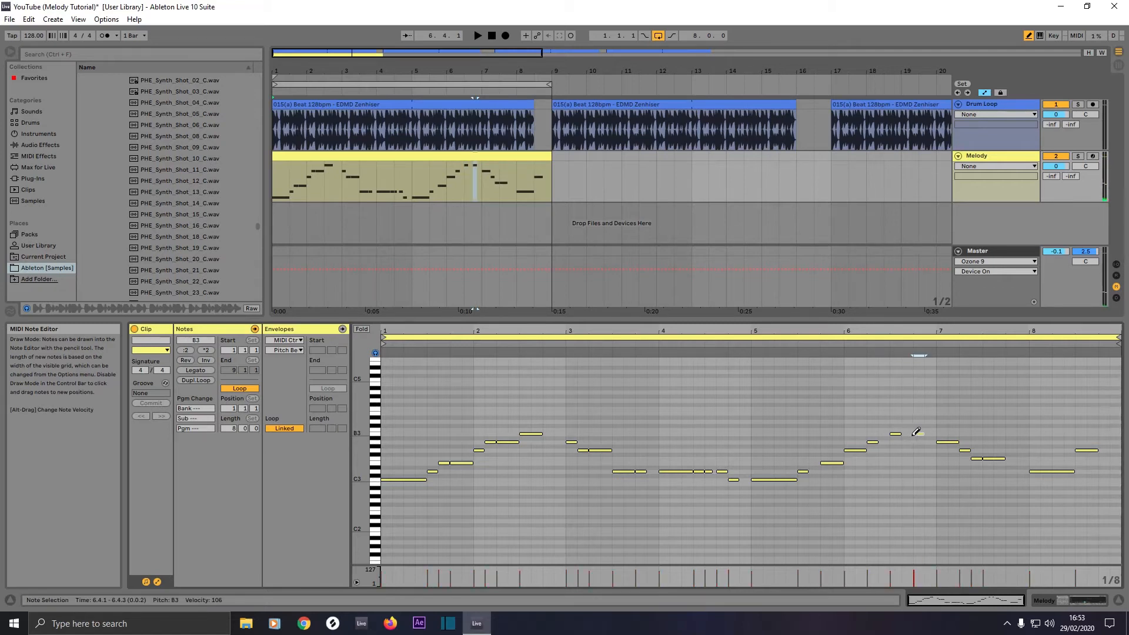
{"action": "left_click", "coordinate": [909, 434]}
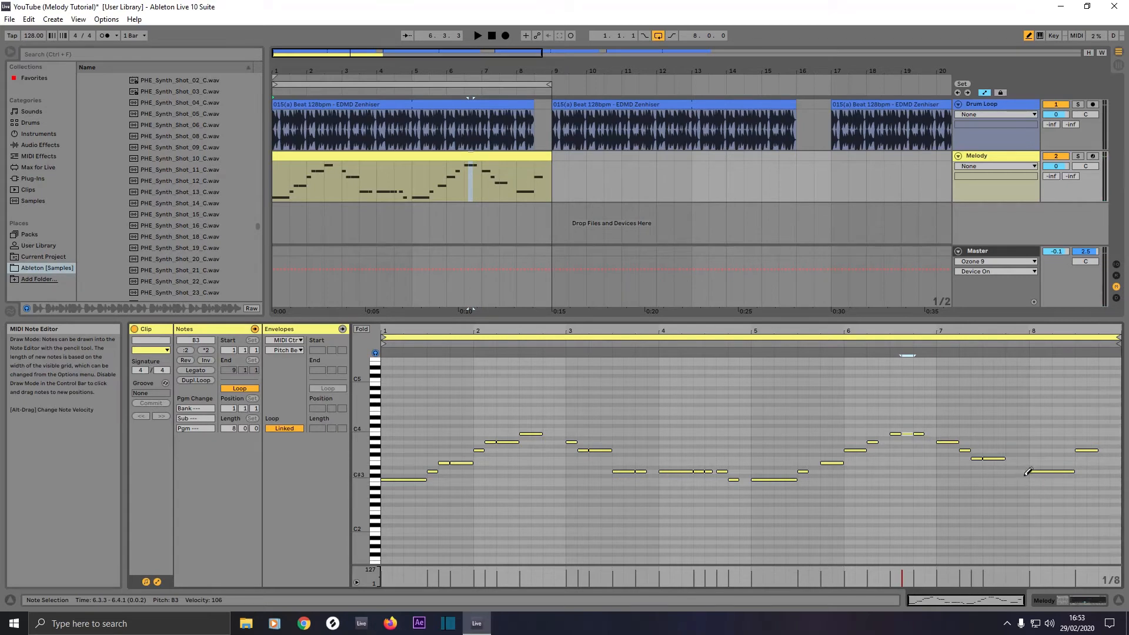
Draw eighth notes E3 at 7.4.1, D3 at 7.4.3 and D3 at 8.2.3.
{"action": "left_click", "coordinate": [1015, 463]}
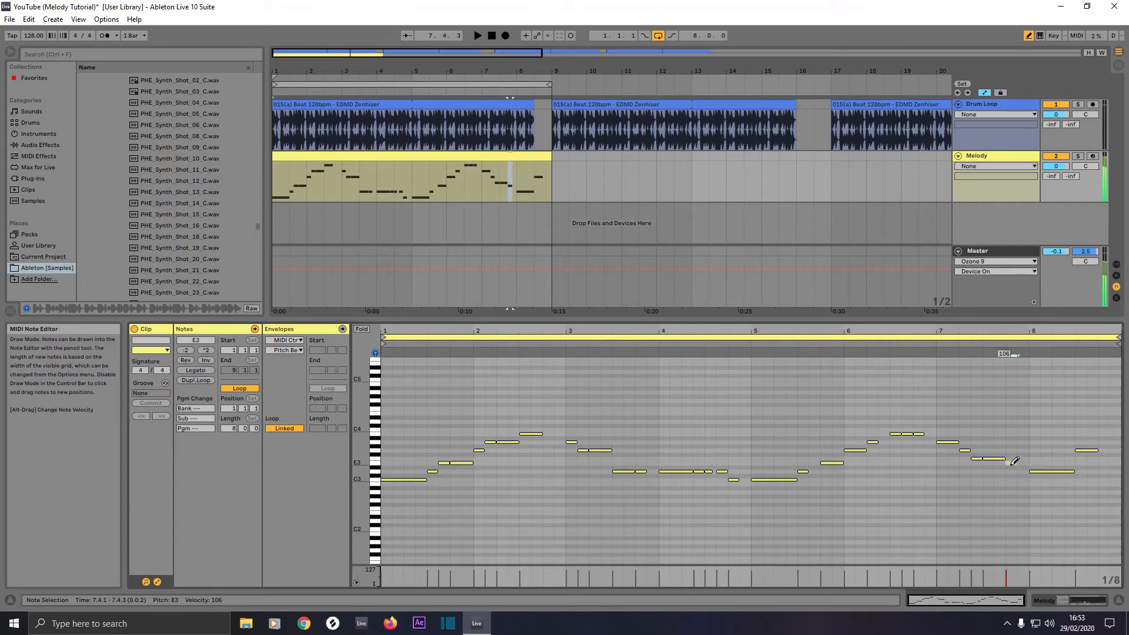
{"action": "left_click", "coordinate": [1023, 471]}
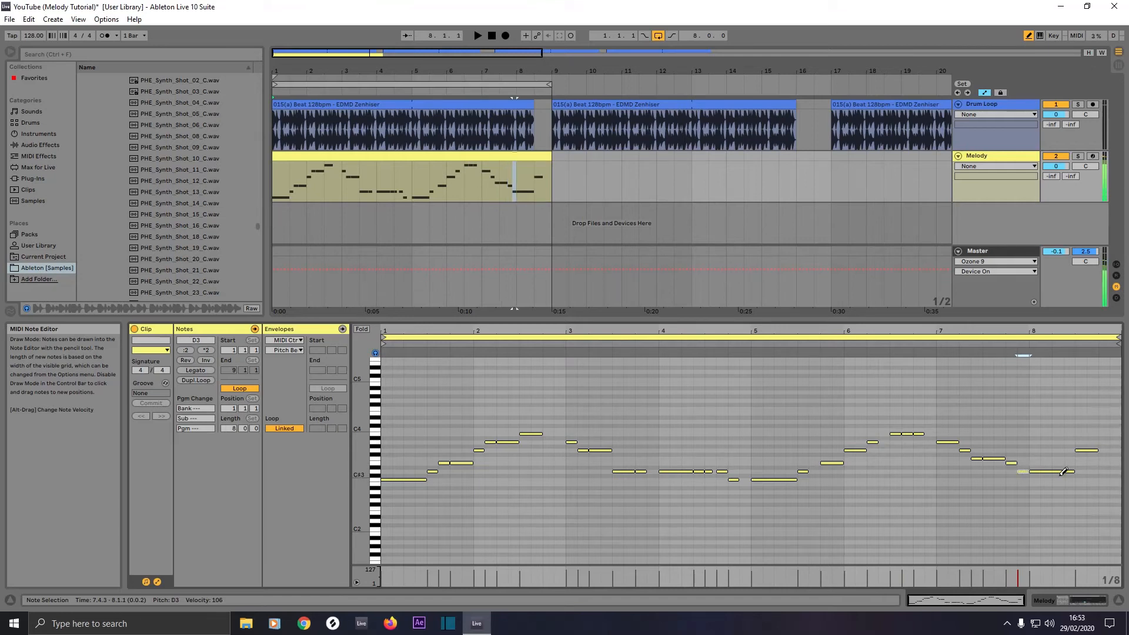
{"action": "left_click", "coordinate": [1069, 471]}
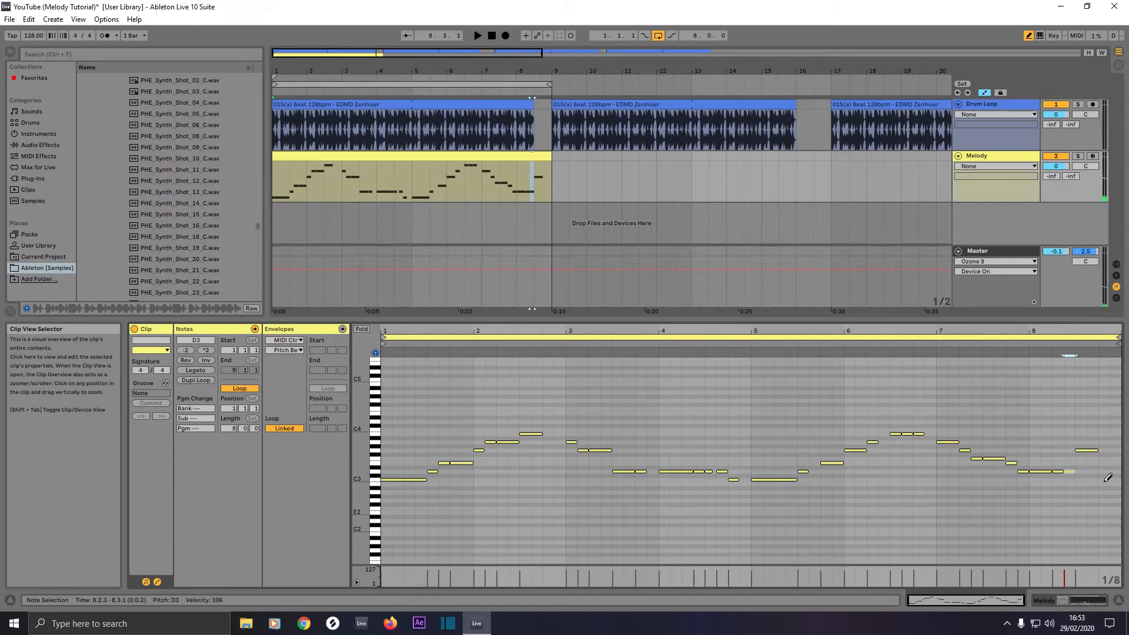
Trim the G3 note at 8.3.1 to an eighth, draw A3 at 8.3.3 and B3 at 8.4.1 and 8.4.3, and shorten the first B3.
{"action": "left_click", "coordinate": [1096, 450]}
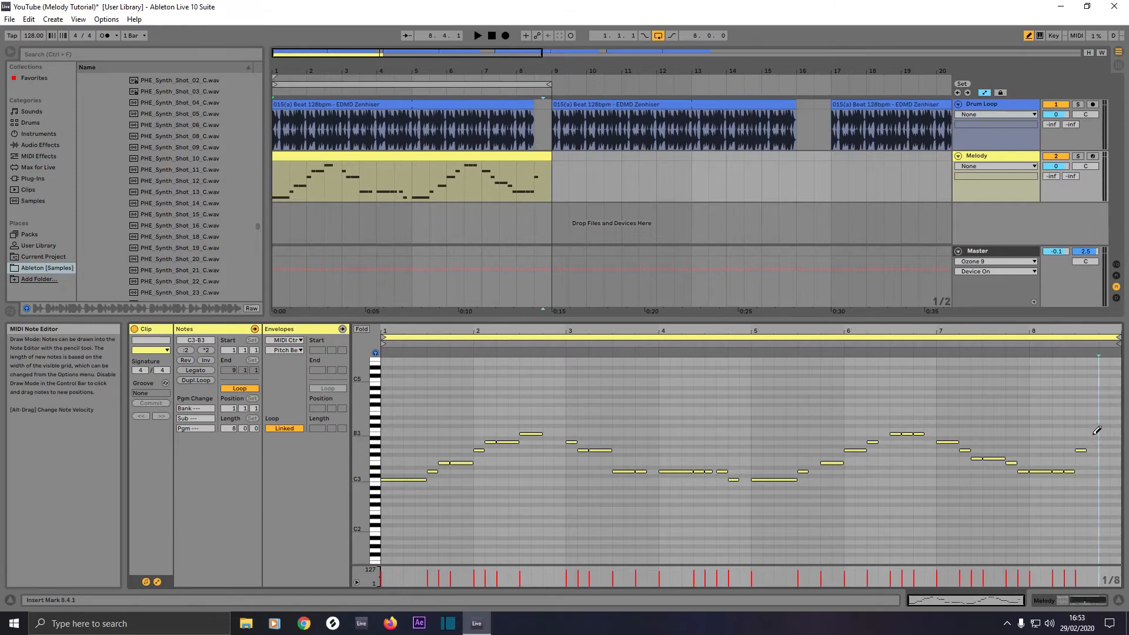
{"action": "left_click", "coordinate": [1094, 441]}
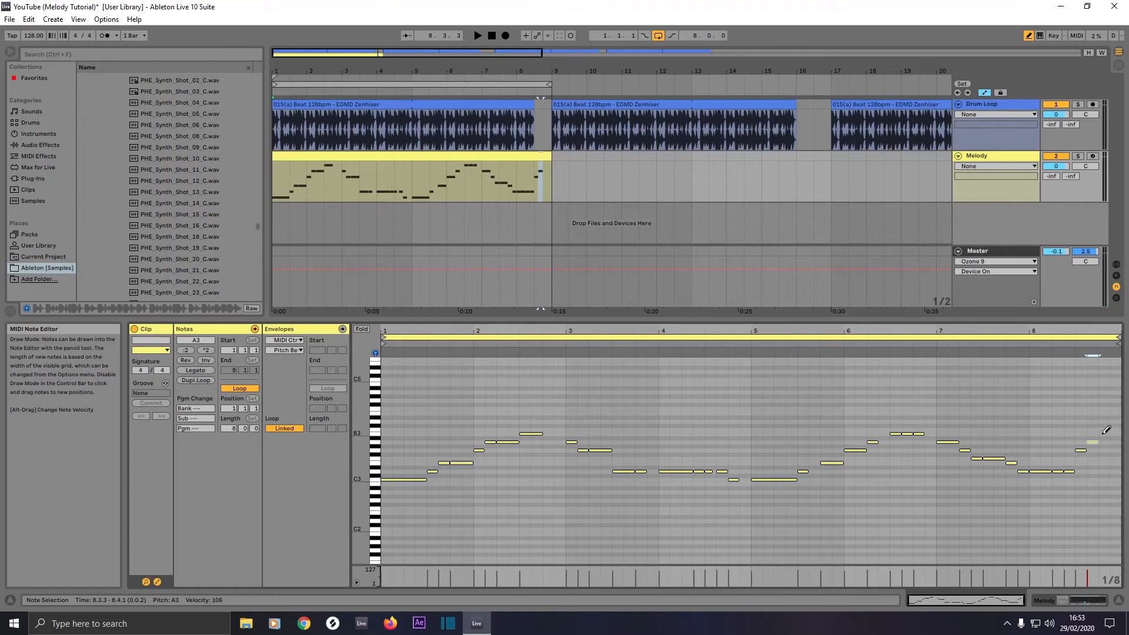
{"action": "left_click", "coordinate": [1103, 433]}
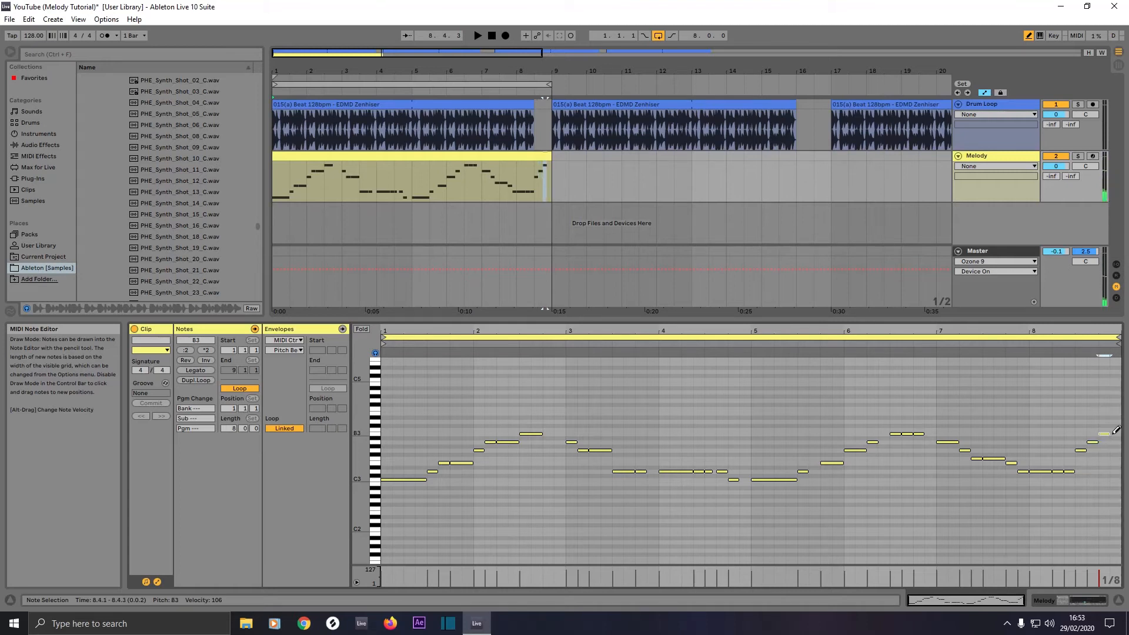
{"action": "left_click_drag", "start_coordinate": [1108, 434], "coordinate": [1105, 433]}
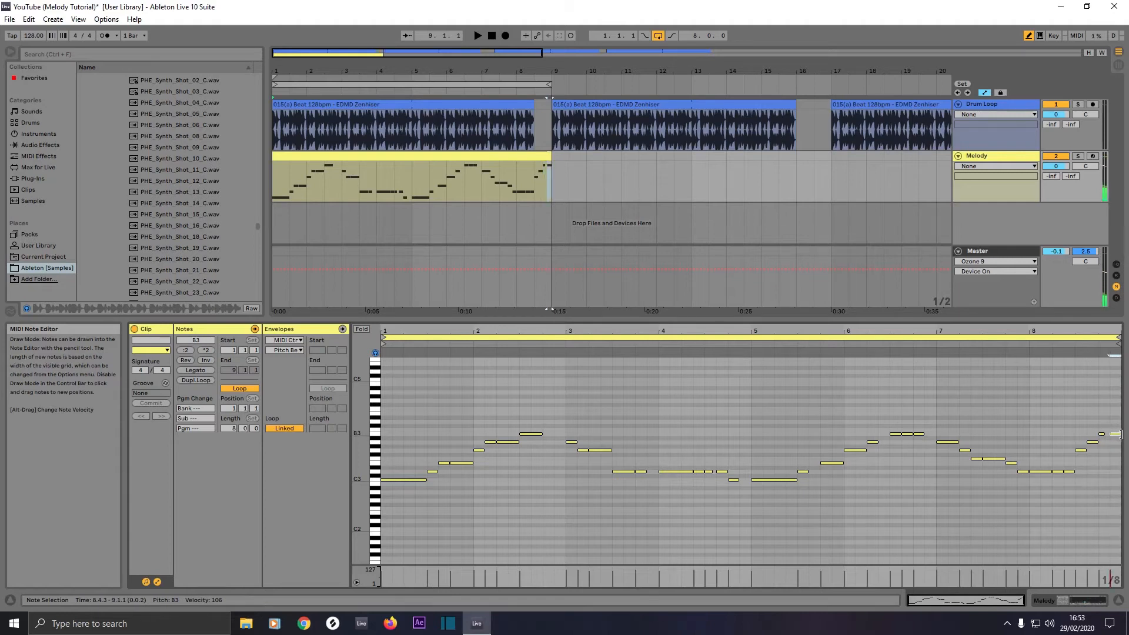
Shorten the B3 at 8.4.3, A3 at 8.3.3, D3 at 8.2.1 and 8.1.1 and F3 at 7.3.1, and erase the D3 at 7.4.3.
{"action": "left_click", "coordinate": [1113, 434]}
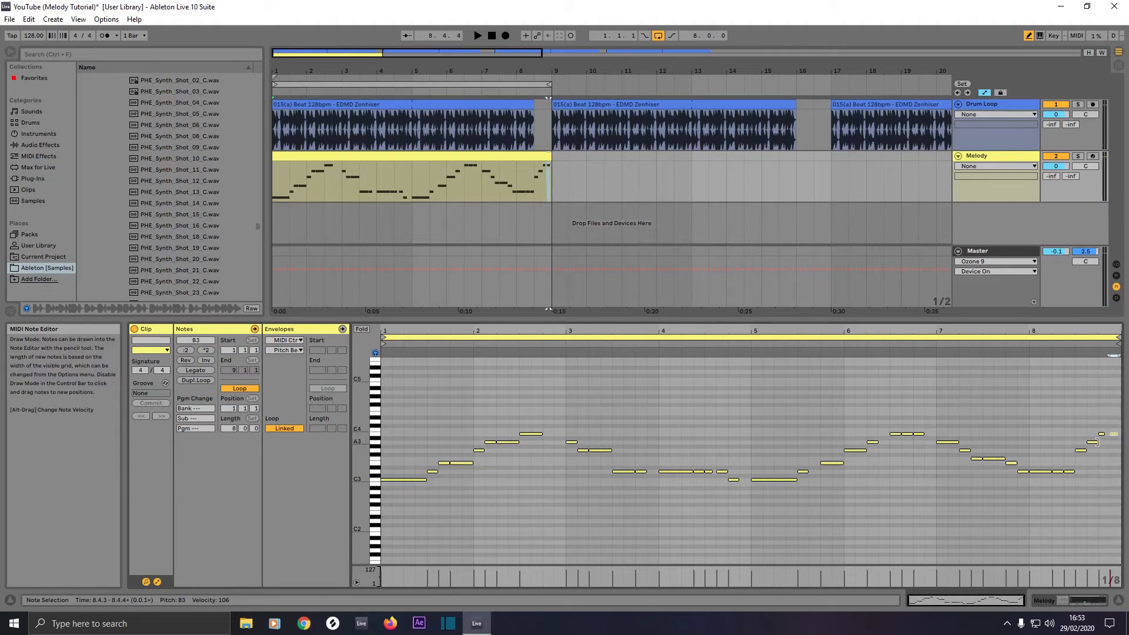
{"action": "left_click", "coordinate": [1094, 442]}
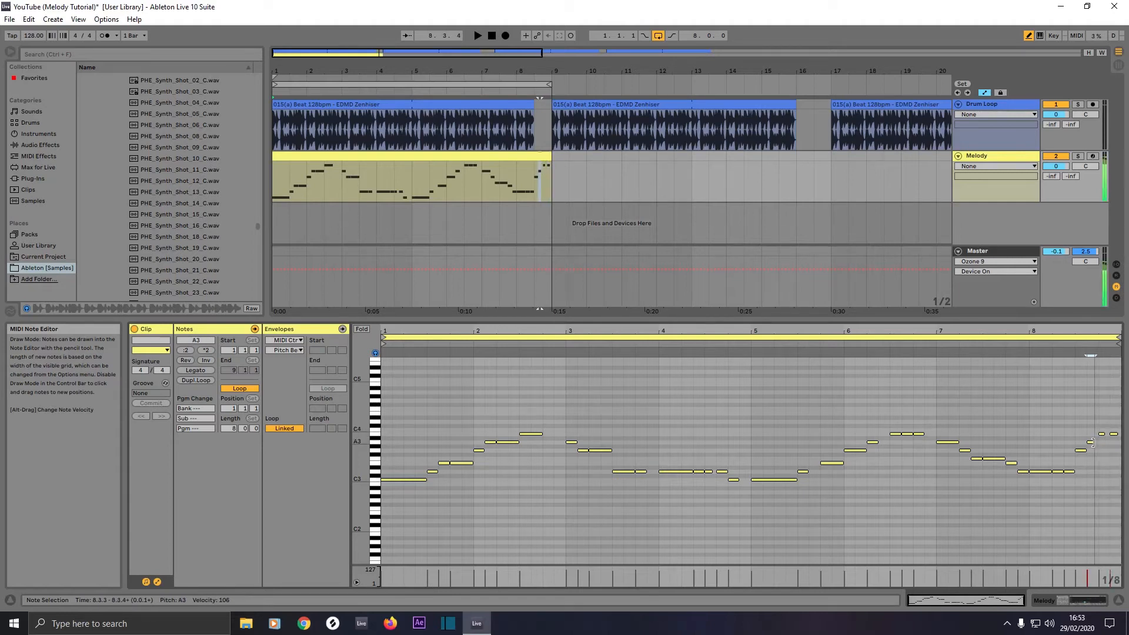
{"action": "left_click", "coordinate": [1056, 471]}
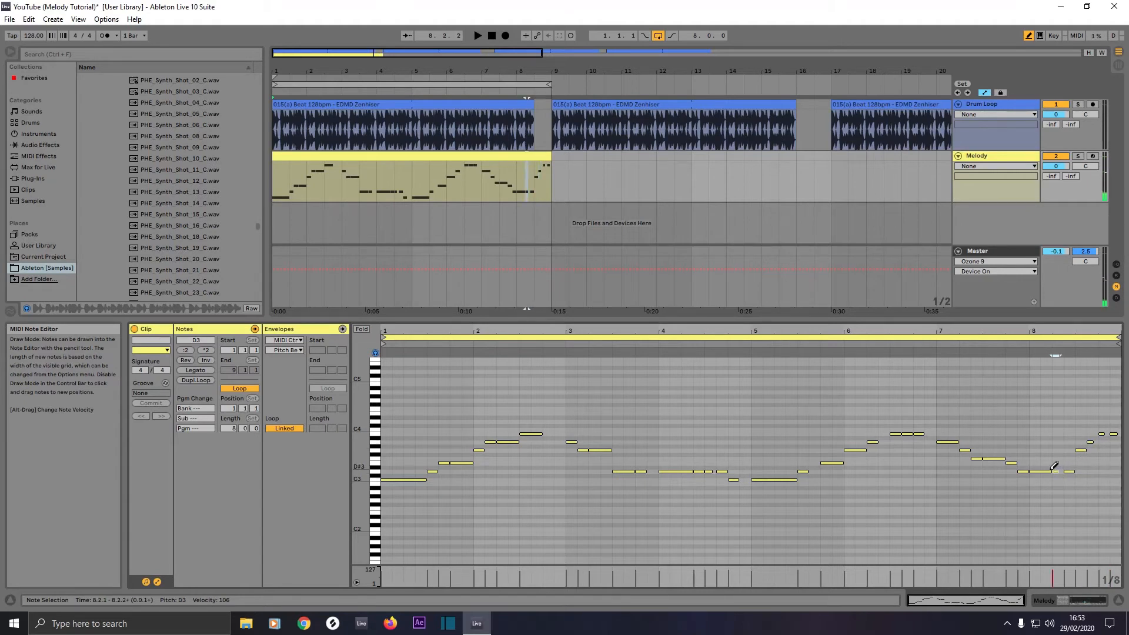
{"action": "left_click_drag", "start_coordinate": [1049, 471], "coordinate": [1046, 470]}
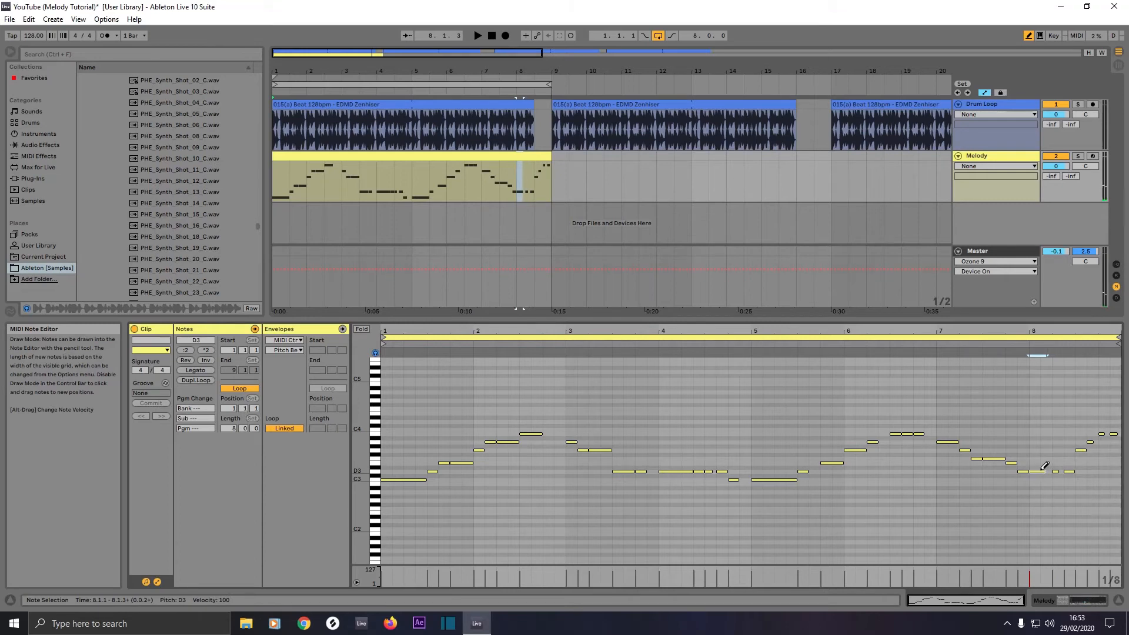
{"action": "left_click", "coordinate": [1027, 471]}
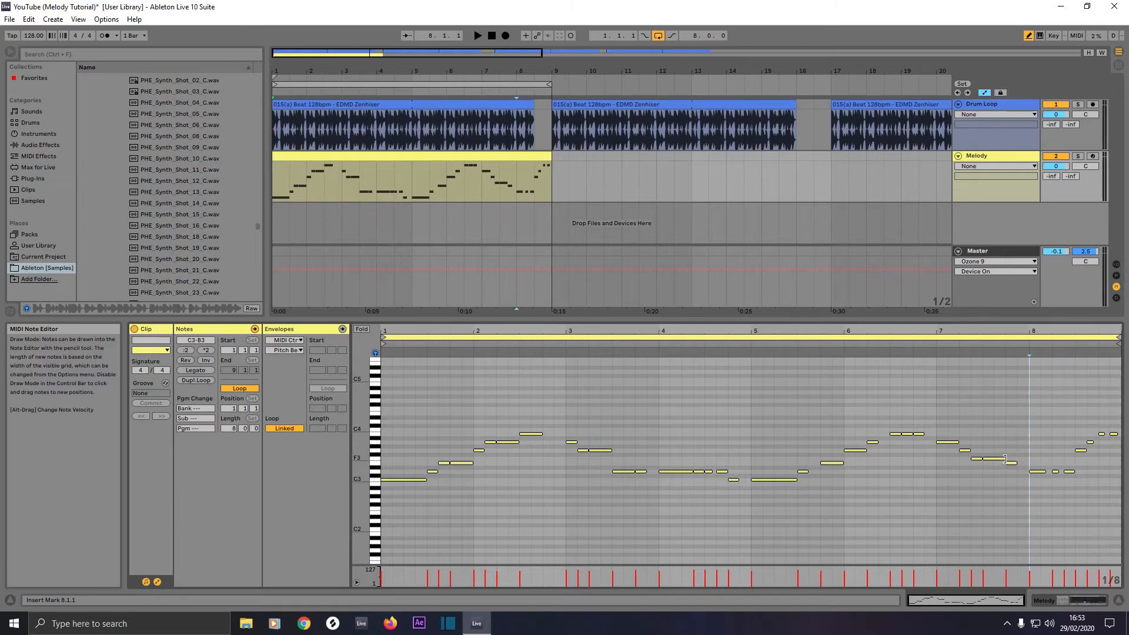
{"action": "left_click", "coordinate": [1004, 460]}
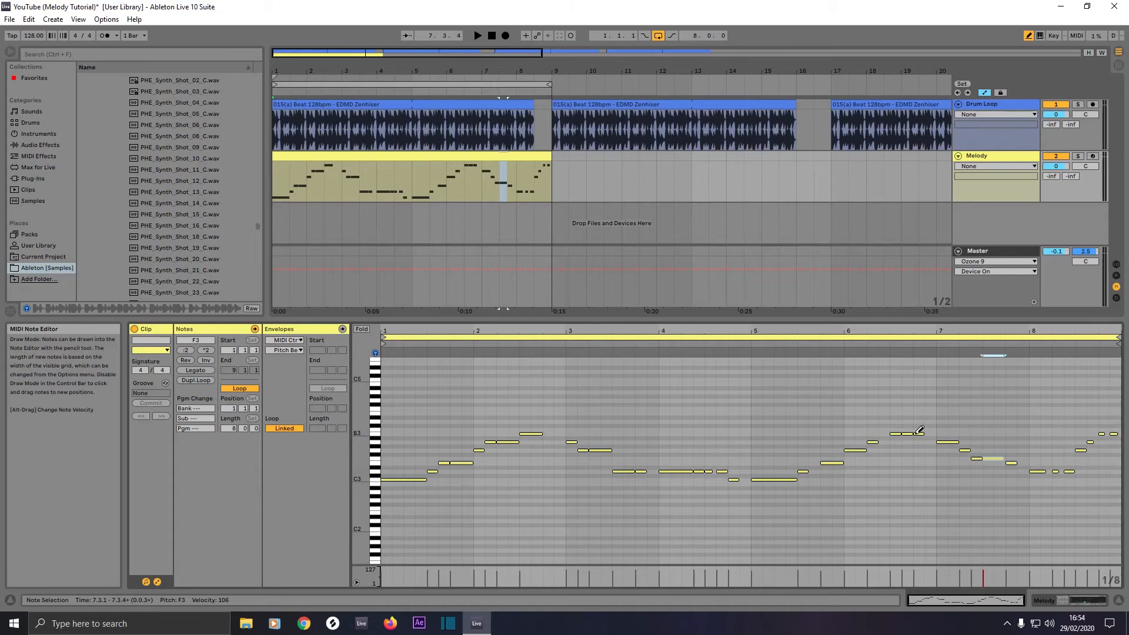
Draw an eighth note C3 at 5.2.3 and shorten the D3 notes at 4.2.3 and 4.1.1 and the G3 at 3.2.1.
{"action": "left_click", "coordinate": [791, 476]}
{"action": "left_click", "coordinate": [790, 479]}
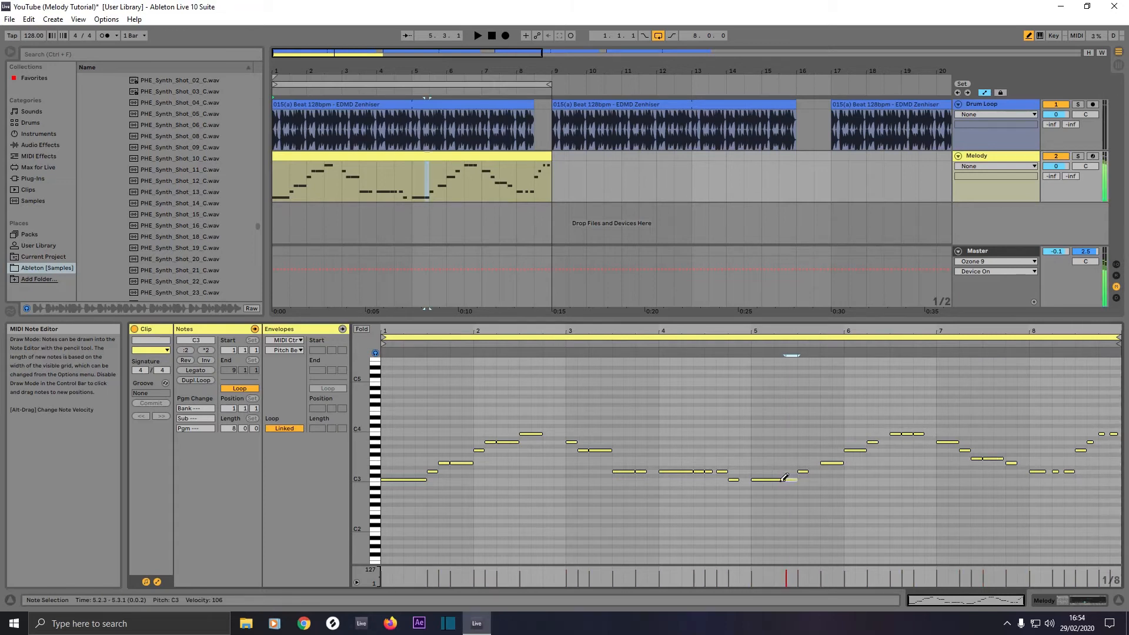
{"action": "left_click", "coordinate": [696, 471]}
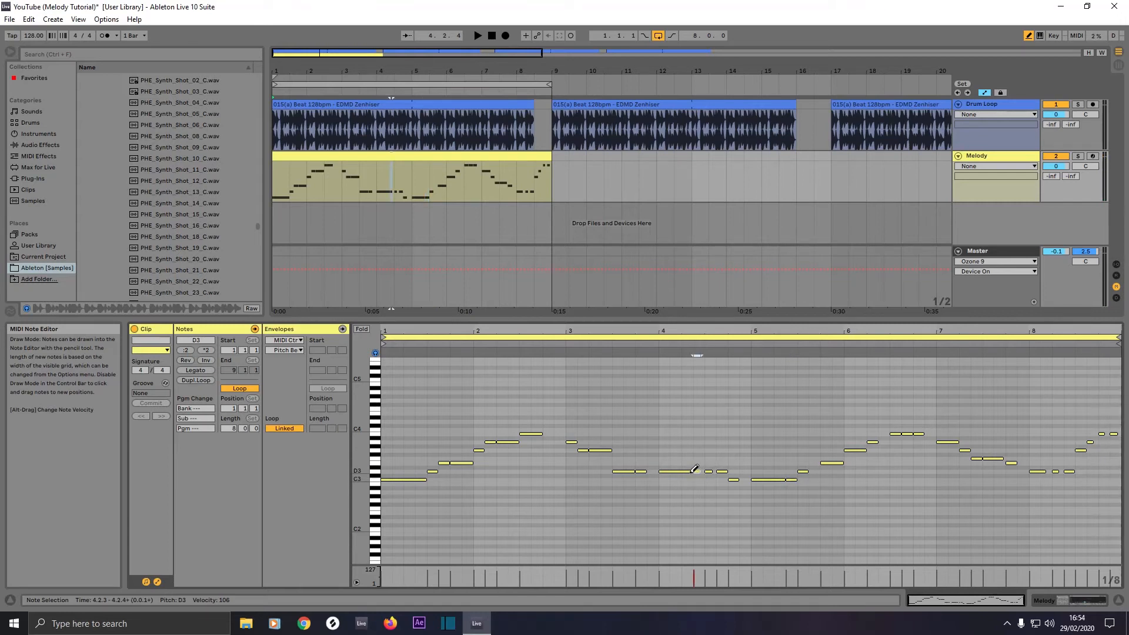
{"action": "left_click_drag", "start_coordinate": [692, 472], "coordinate": [606, 450]}
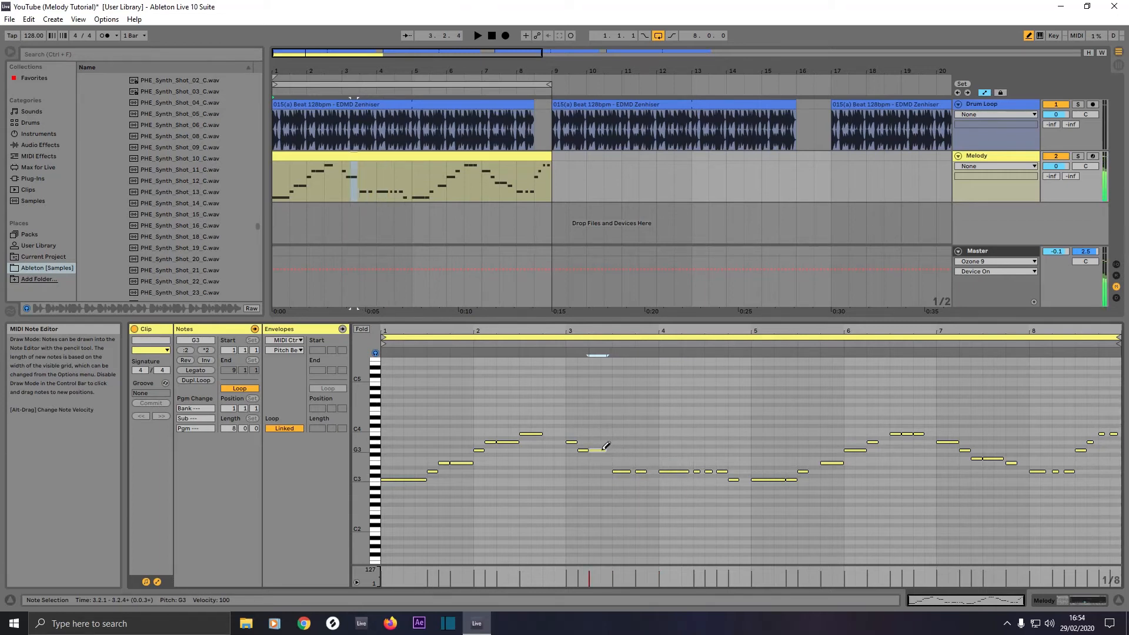
Shorten the A3 at 2.2.1 and B3 at 2.3.1, and draw a short B3 at 2.4.1 and an eighth note E3 at 1.4.3.
{"action": "left_click_drag", "start_coordinate": [520, 442], "coordinate": [556, 434]}
{"action": "left_click", "coordinate": [547, 434]}
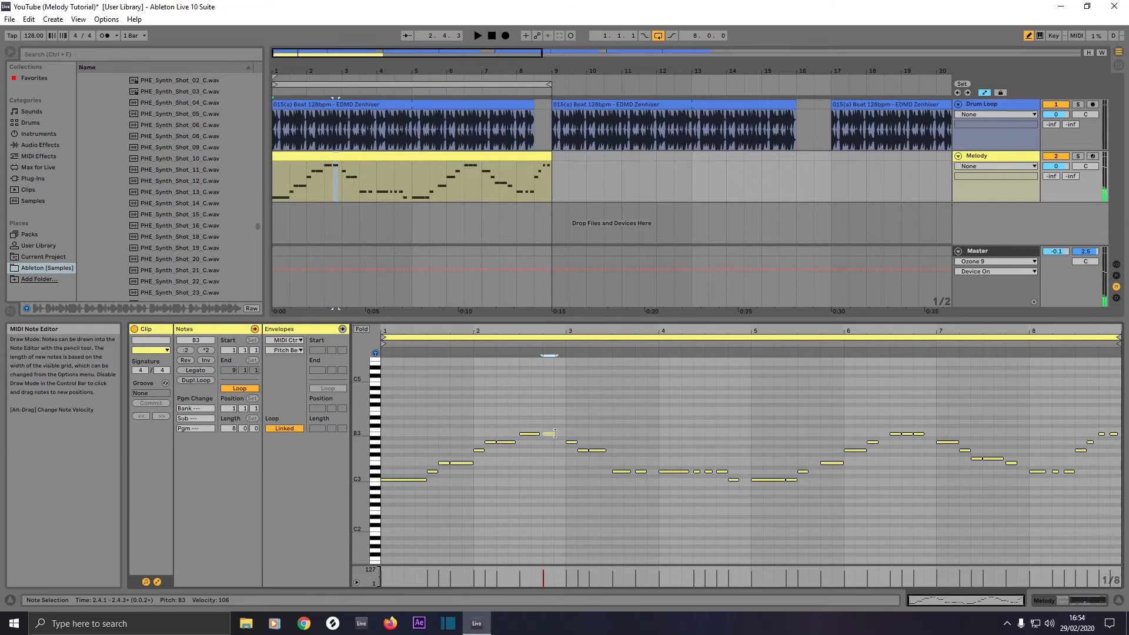
{"action": "left_click", "coordinate": [472, 462]}
{"action": "left_click", "coordinate": [470, 463]}
{"action": "left_click", "coordinate": [470, 463]}
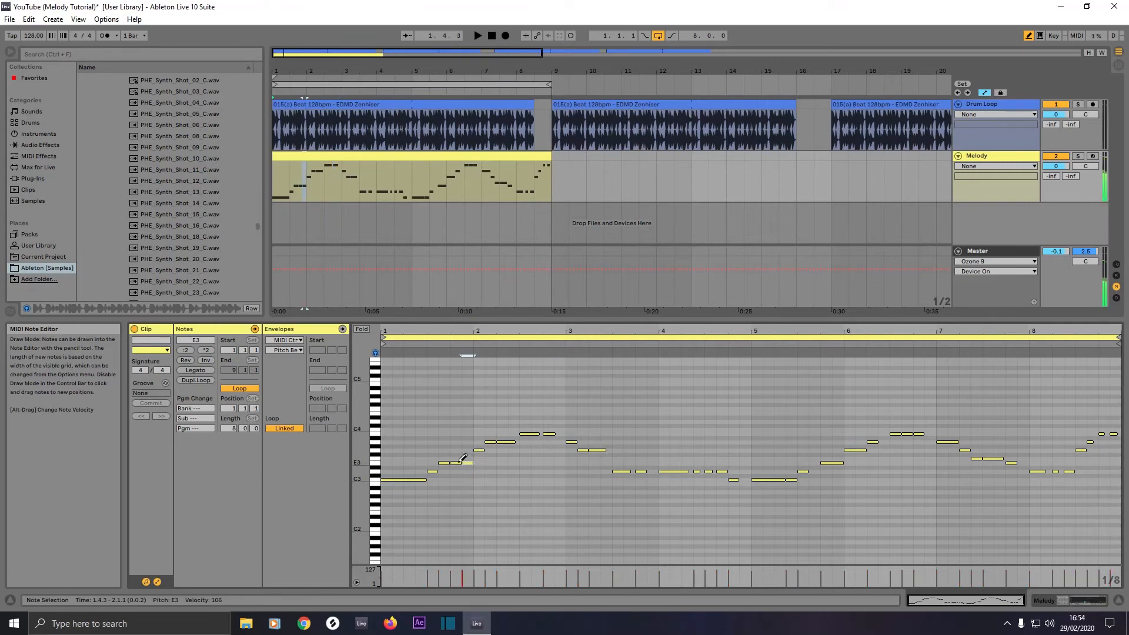
Shorten the E3 at 1.4.1 and the A3 notes at 2.1.3 and 2.2.1, and erase the G3 at 2.1.1.
{"action": "left_click_drag", "start_coordinate": [461, 463], "coordinate": [458, 463]}
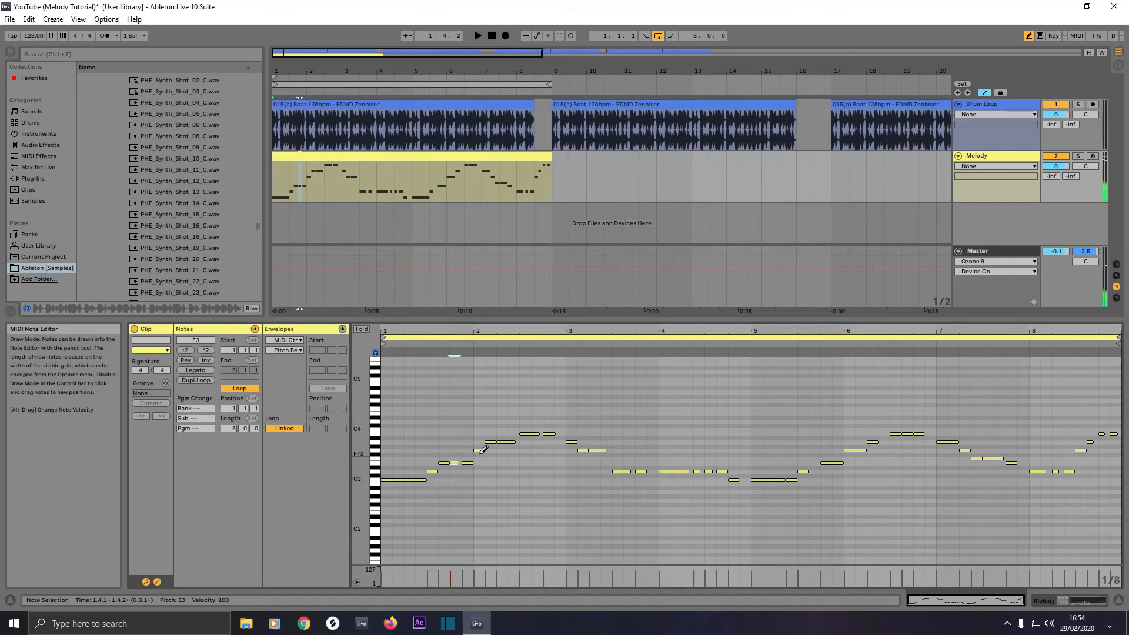
{"action": "left_click", "coordinate": [480, 450]}
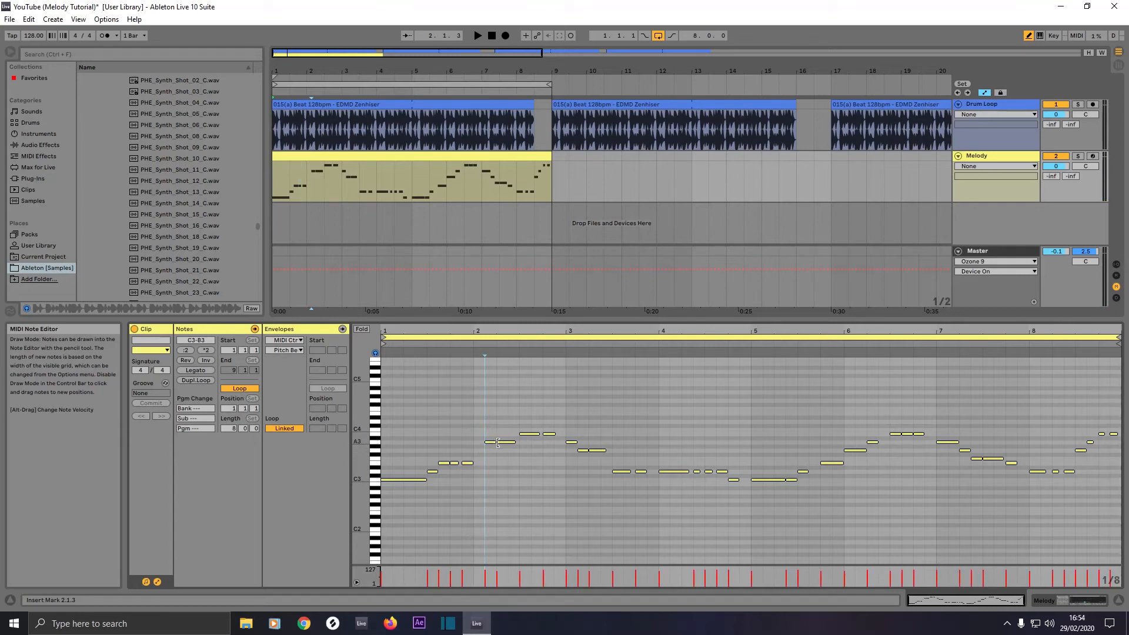
{"action": "left_click", "coordinate": [494, 442]}
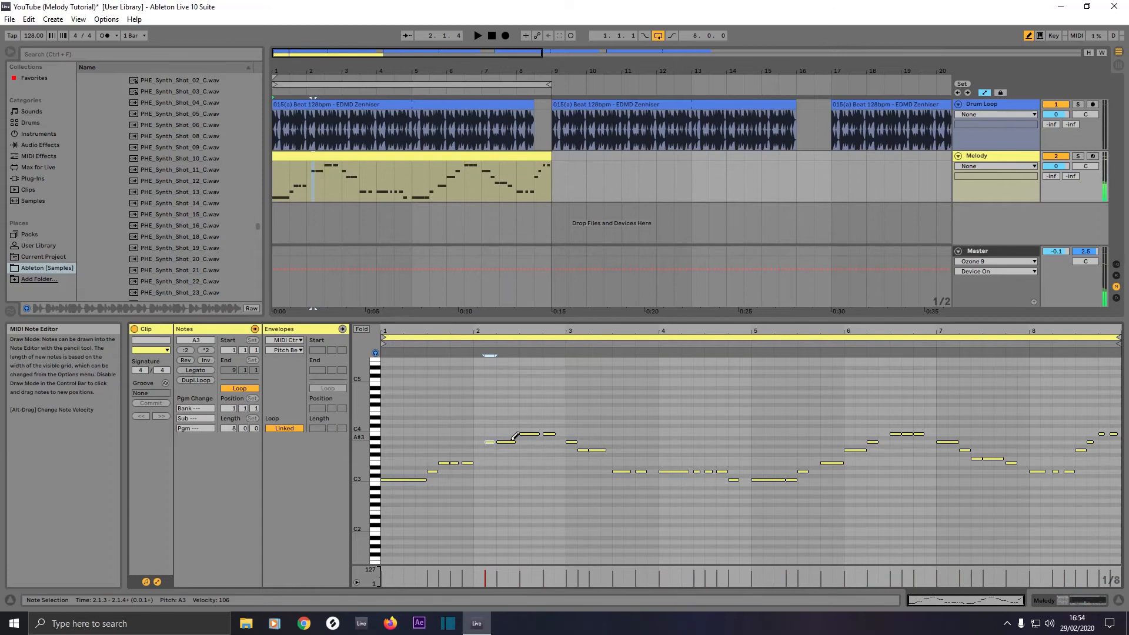
{"action": "left_click", "coordinate": [513, 442]}
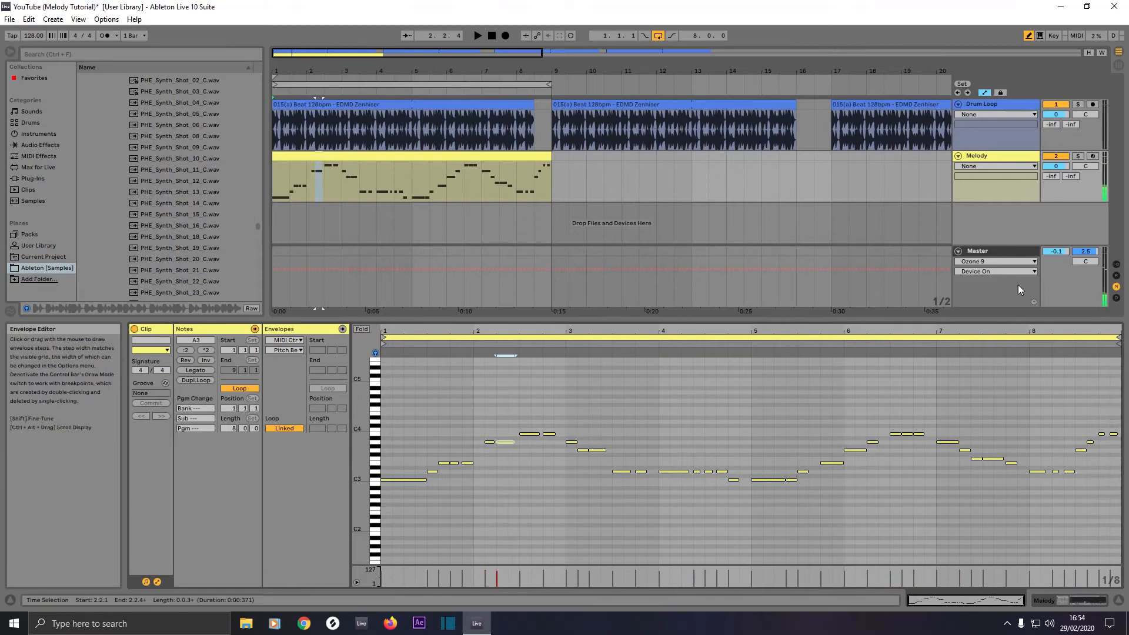
Solo and play the Melody track, and break the long opening C3 into short C3 notes plus a short D3 before 1.3.1.
{"action": "left_click", "coordinate": [1078, 157]}
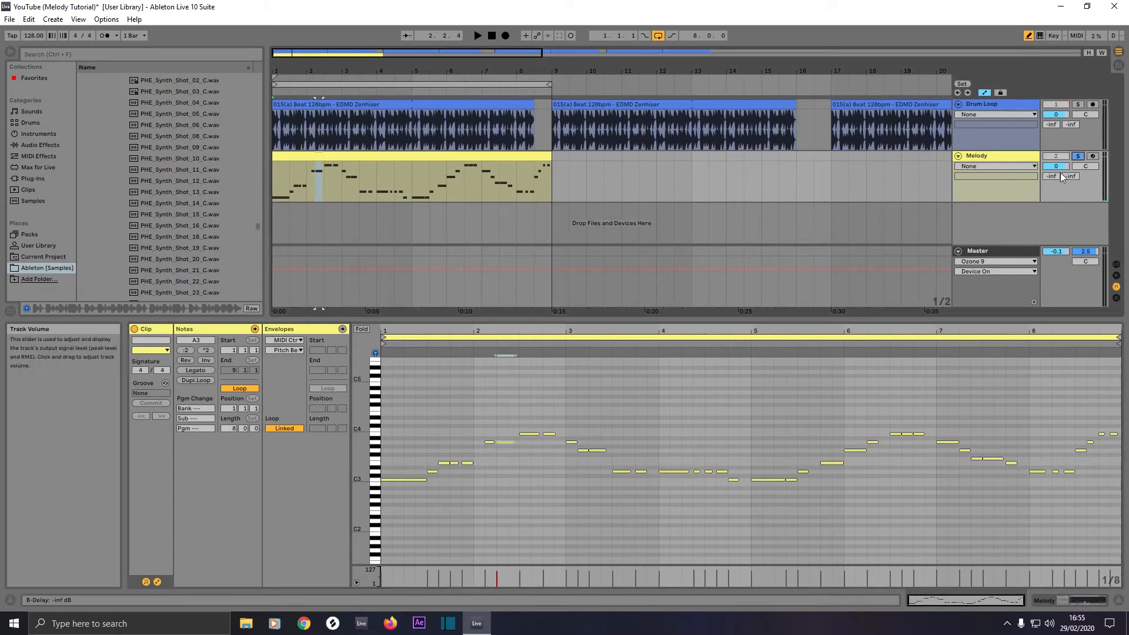
{"action": "key", "text": "space"}
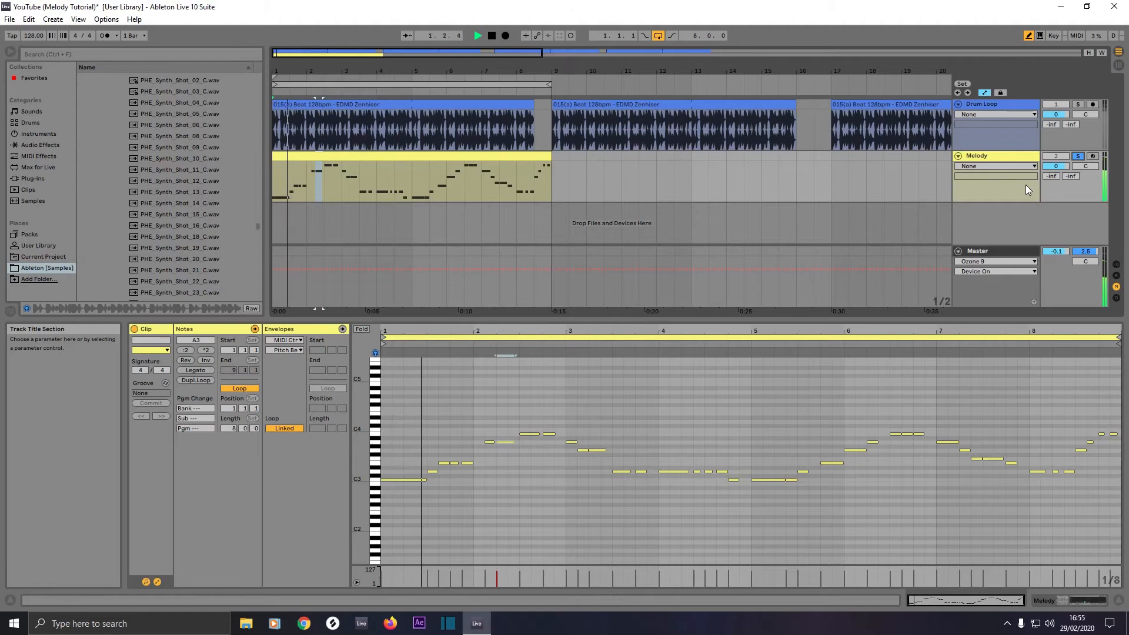
{"action": "key", "text": "space"}
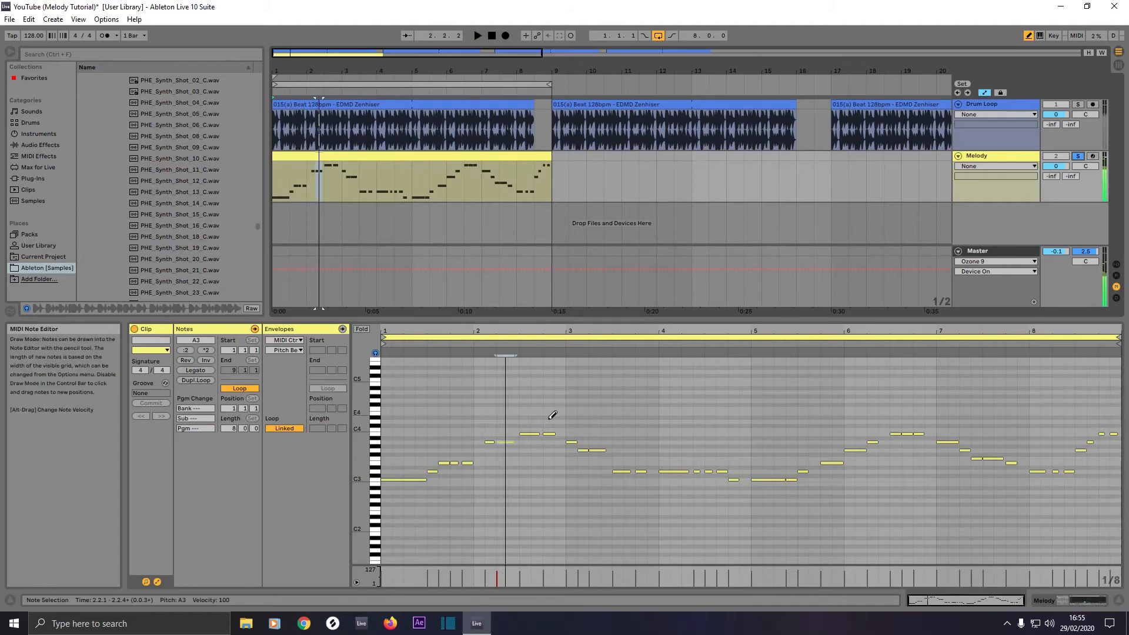
{"action": "left_click", "coordinate": [427, 474]}
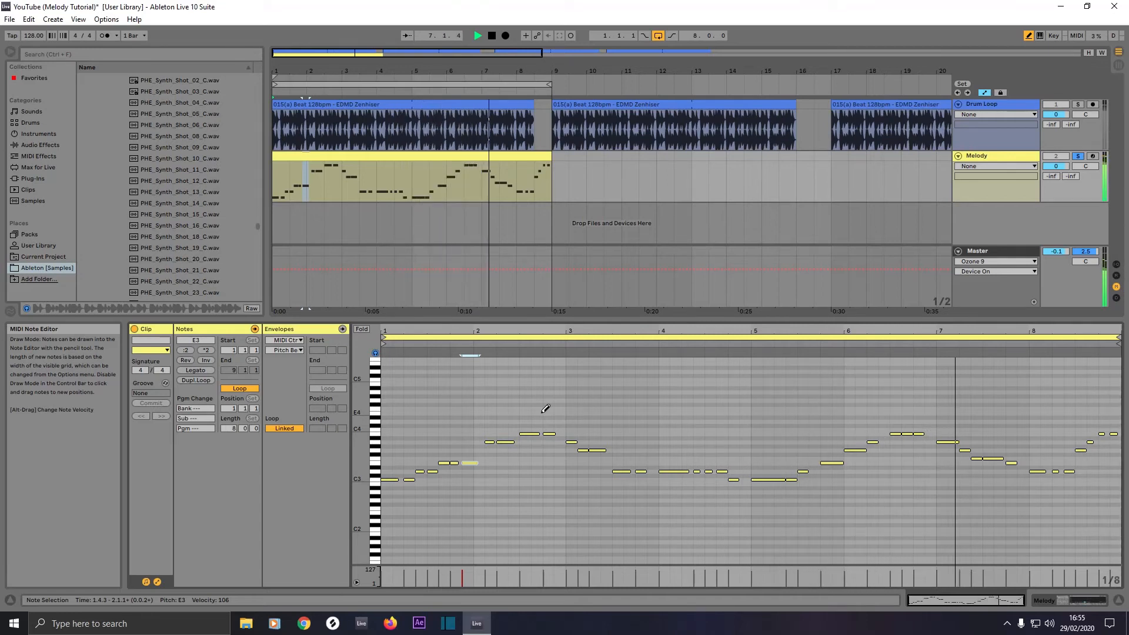
Show the Melody track's devices and set the synth sampler's LFO rate to 3.25 Hz.
{"action": "left_click", "coordinate": [1063, 601]}
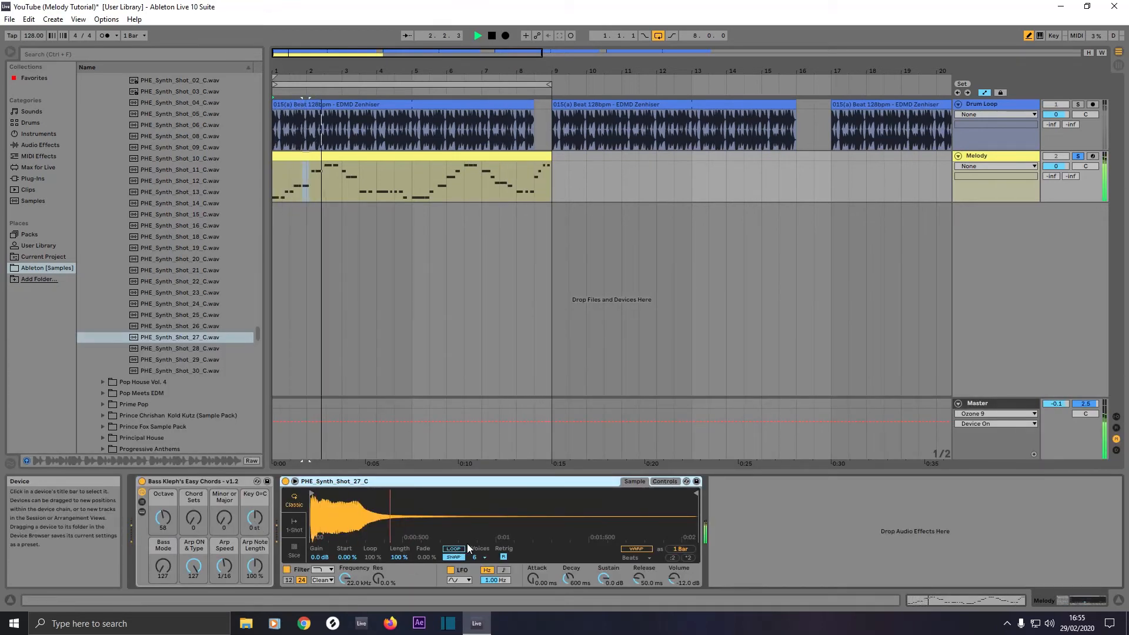
{"action": "left_click", "coordinate": [491, 580]}
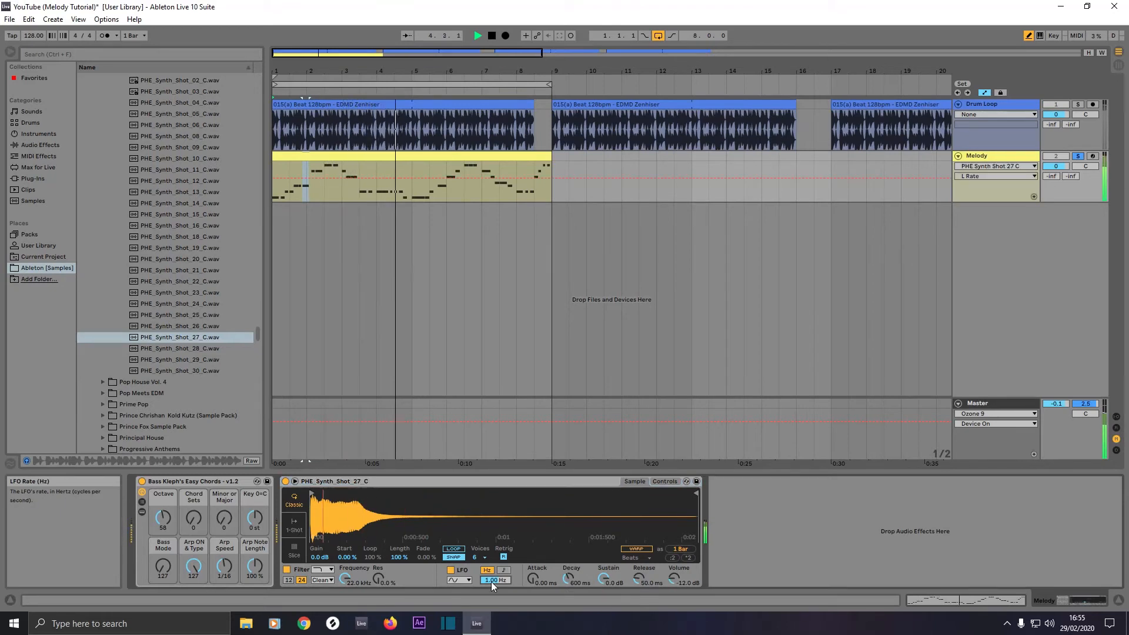
{"action": "type", "text": "3"}
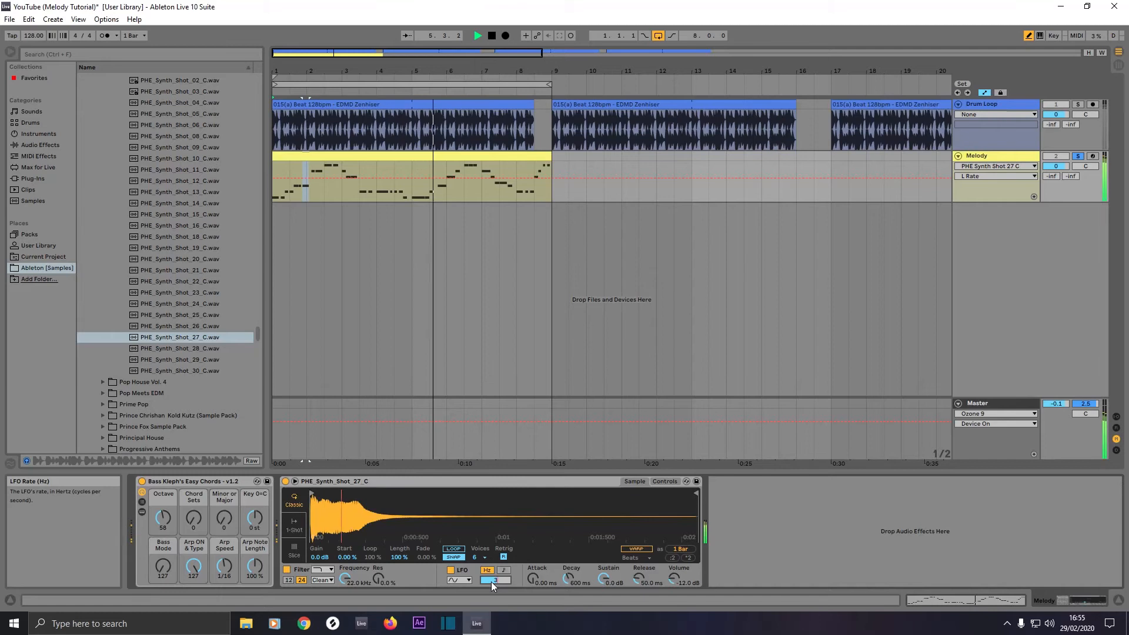
{"action": "type", "text": ".25"}
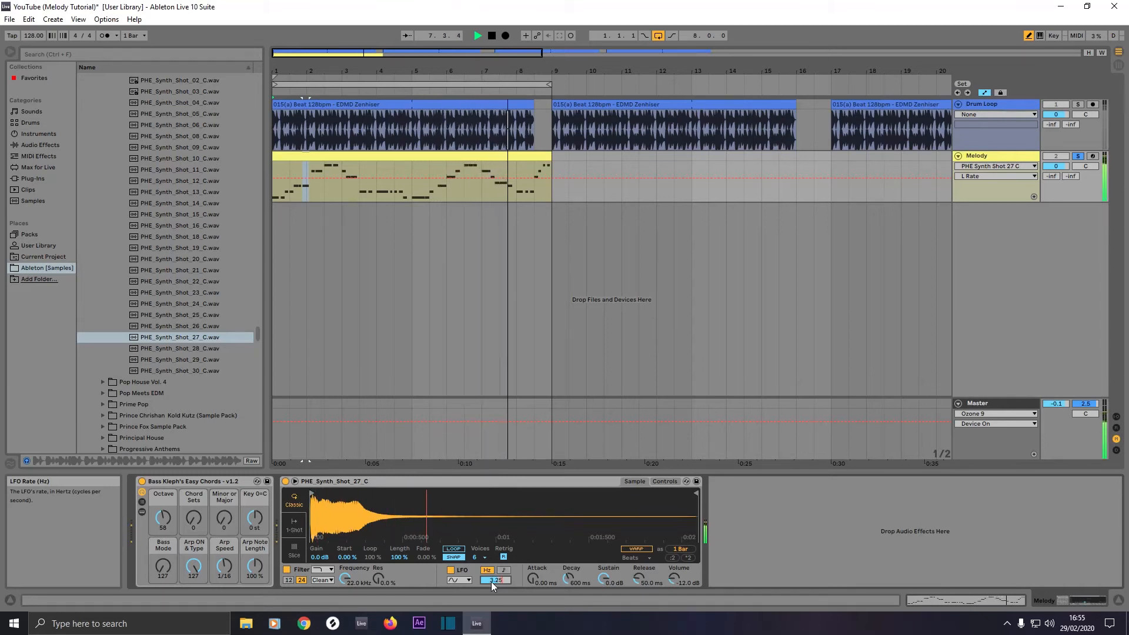
{"action": "key", "text": "Return"}
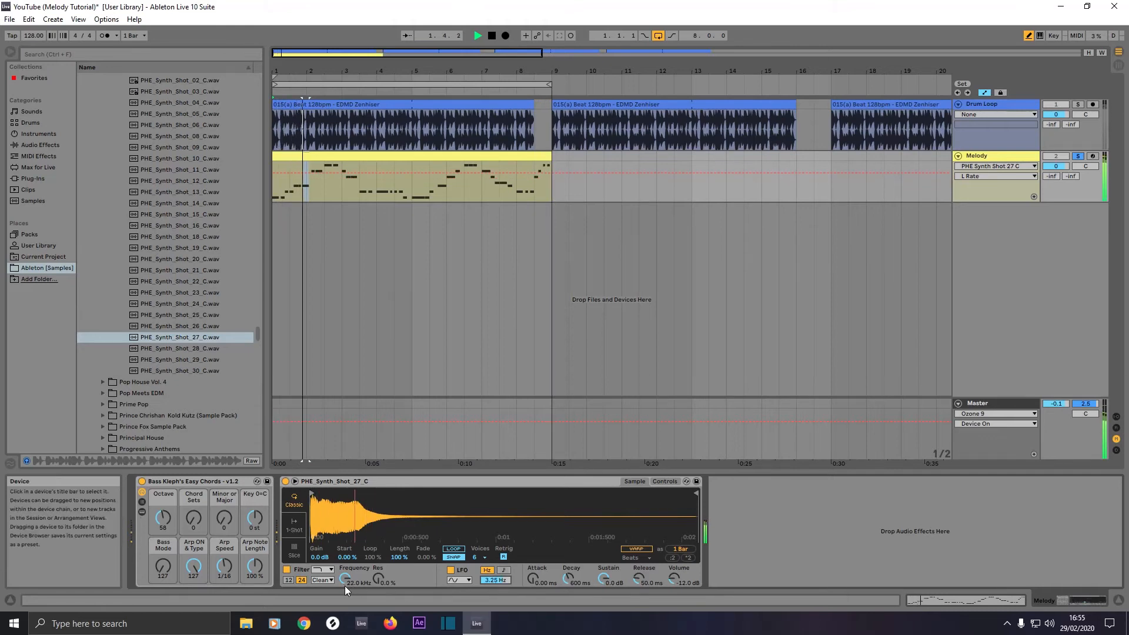
Set the synth sampler's filter frequency to 18.0 kHz, decay to 350 ms, sustain to -5.2 dB, release to 1.60 s and volume to -10.0 dB.
{"action": "left_click_drag", "start_coordinate": [344, 577], "coordinate": [343, 581]}
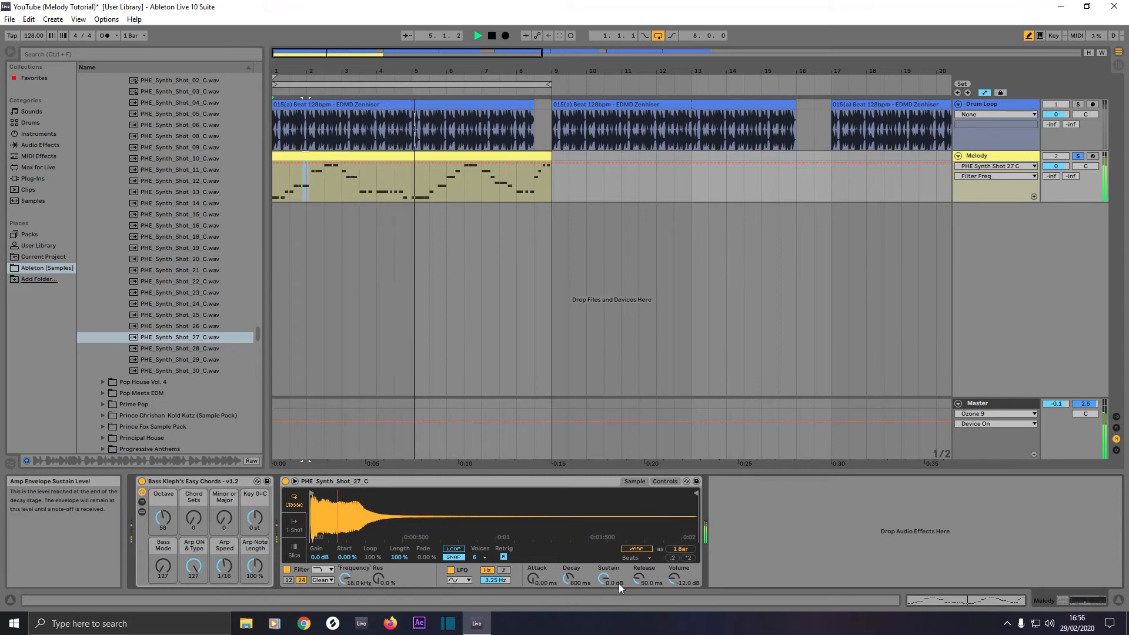
{"action": "mouse_move", "coordinate": [637, 580]}
{"action": "left_mouse_down"}
{"action": "mouse_move", "coordinate": [638, 564]}
{"action": "mouse_move", "coordinate": [638, 580]}
{"action": "left_mouse_up"}
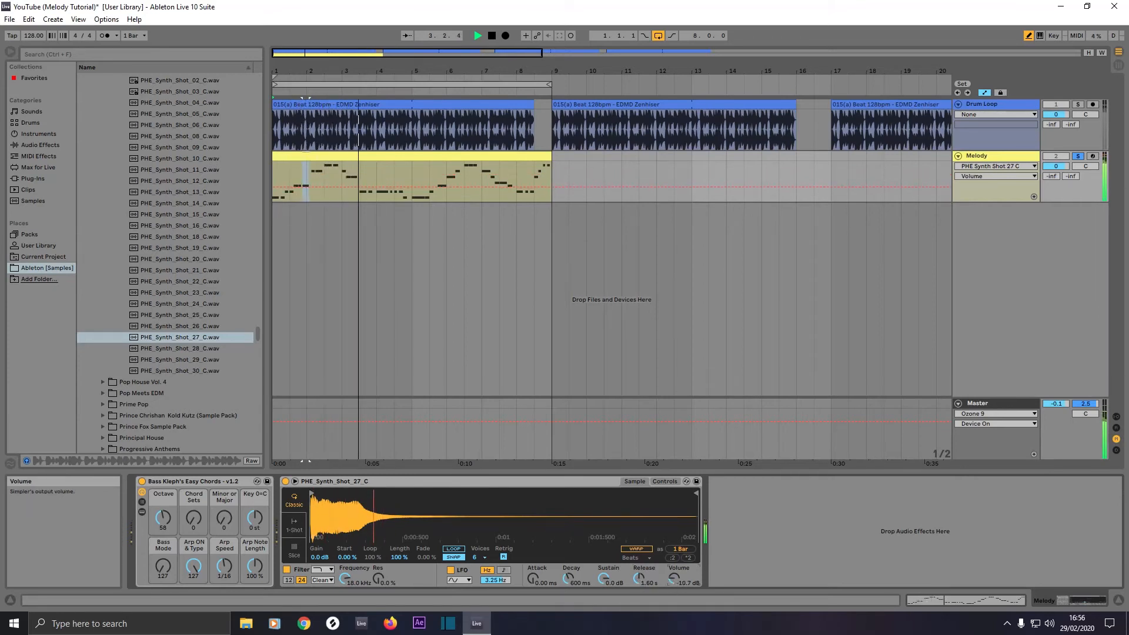
{"action": "left_click_drag", "start_coordinate": [673, 578], "coordinate": [670, 577]}
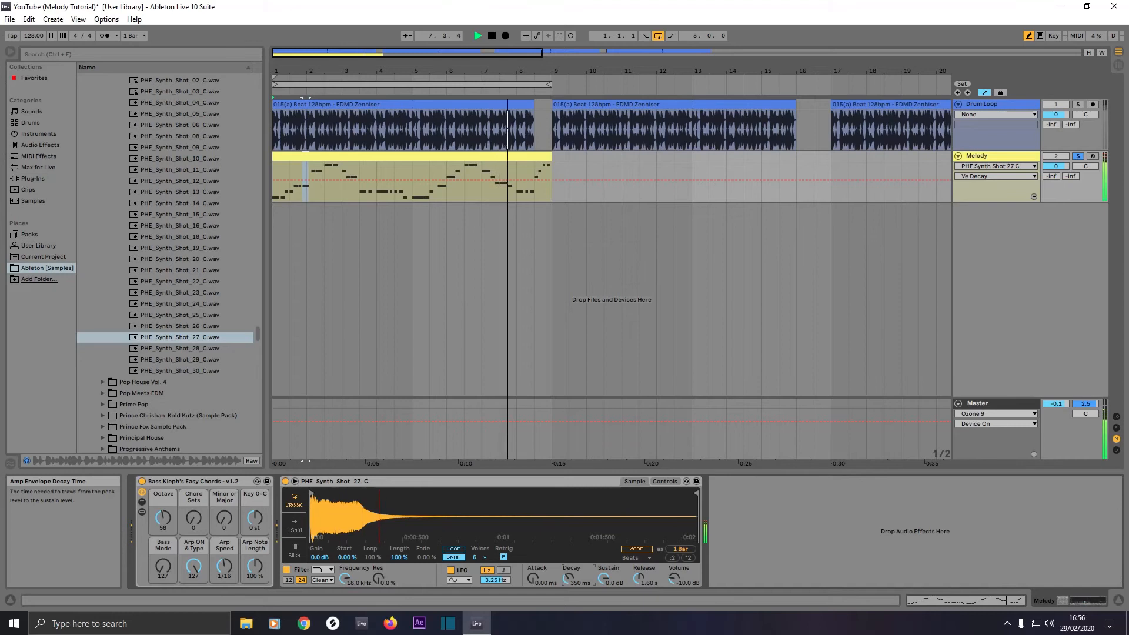
{"action": "left_click_drag", "start_coordinate": [602, 579], "coordinate": [603, 581]}
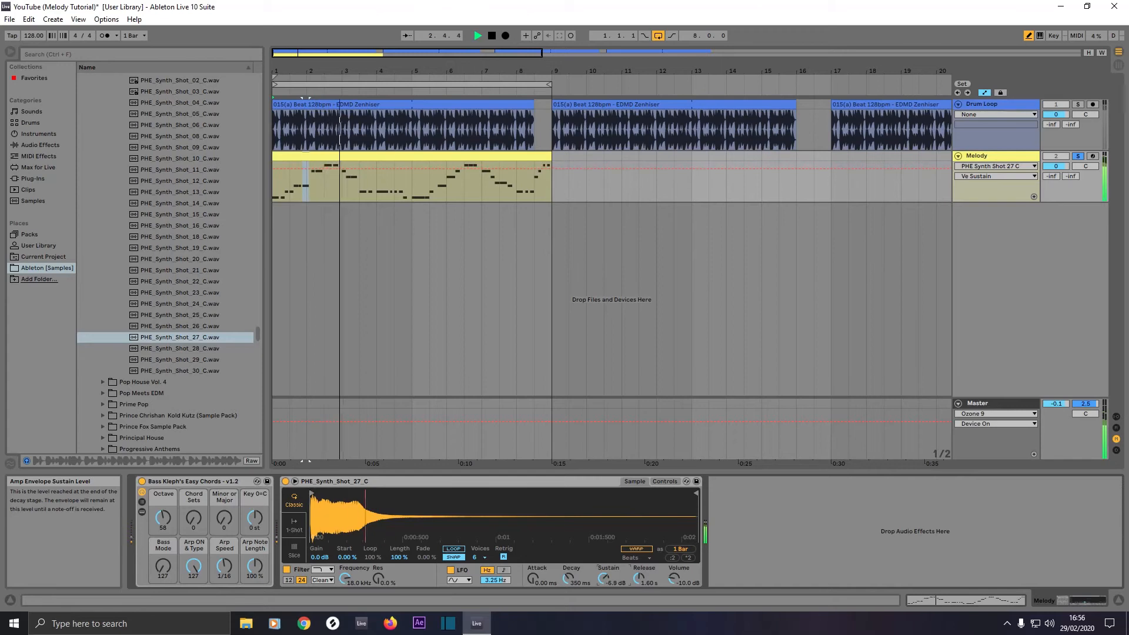
{"action": "left_click_drag", "start_coordinate": [603, 580], "coordinate": [603, 577]}
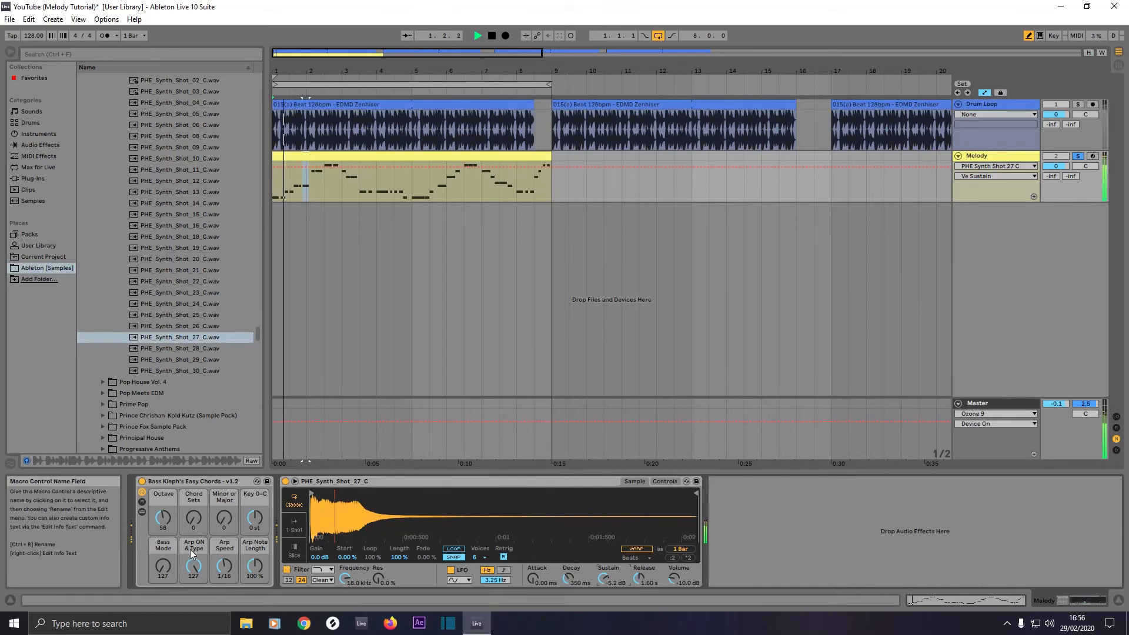
Set the Easy Chords rack's Octave to 75, Key to -12 st and Chord Sets to 3.
{"action": "left_click", "coordinate": [192, 520]}
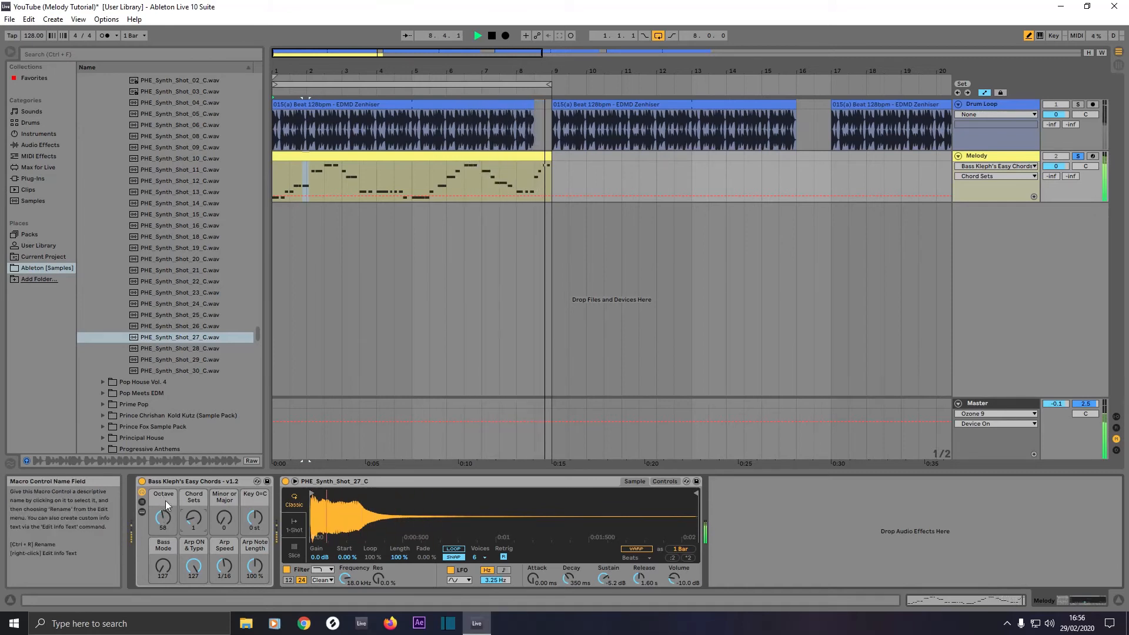
{"action": "left_click_drag", "start_coordinate": [167, 521], "coordinate": [168, 511]}
{"action": "left_click", "coordinate": [249, 520]}
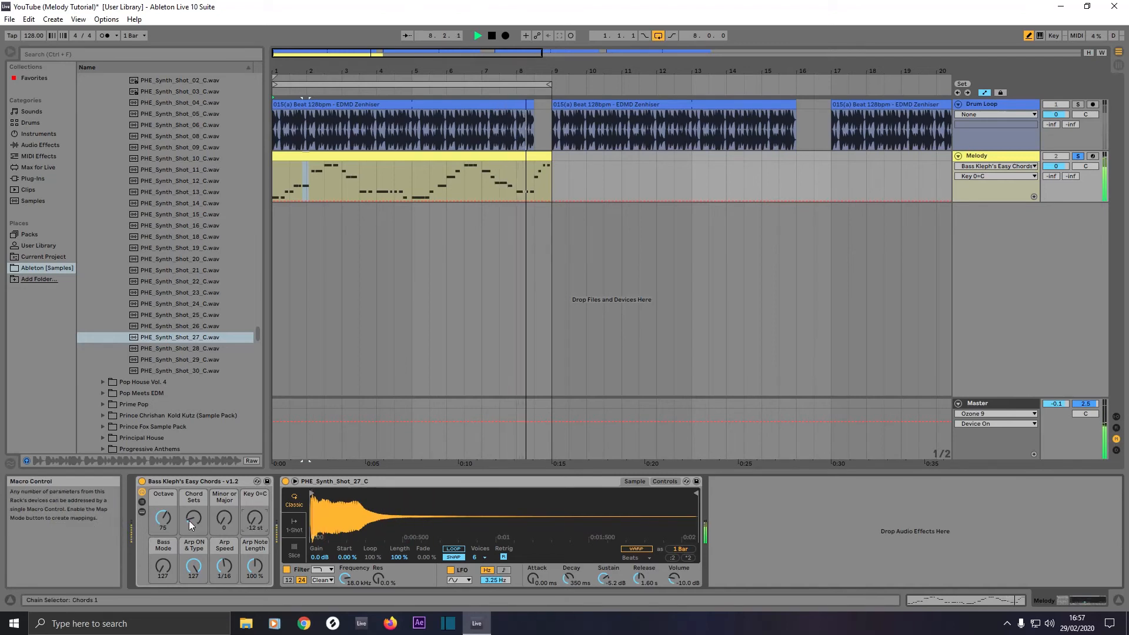
{"action": "left_click_drag", "start_coordinate": [191, 523], "coordinate": [192, 520]}
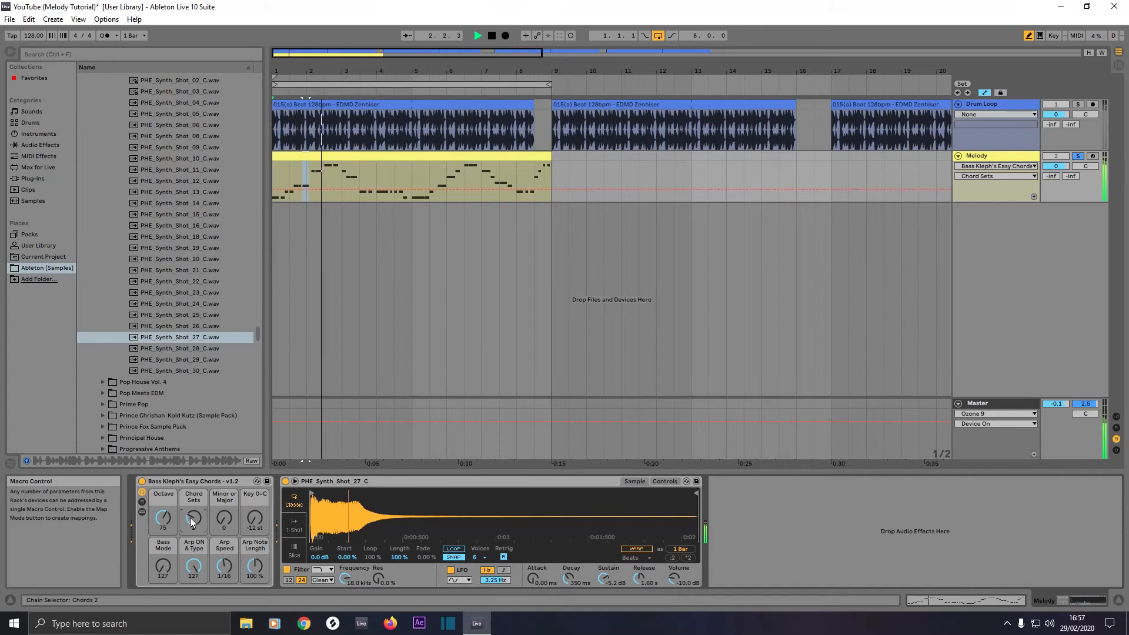
{"action": "left_click_drag", "start_coordinate": [190, 519], "coordinate": [190, 507]}
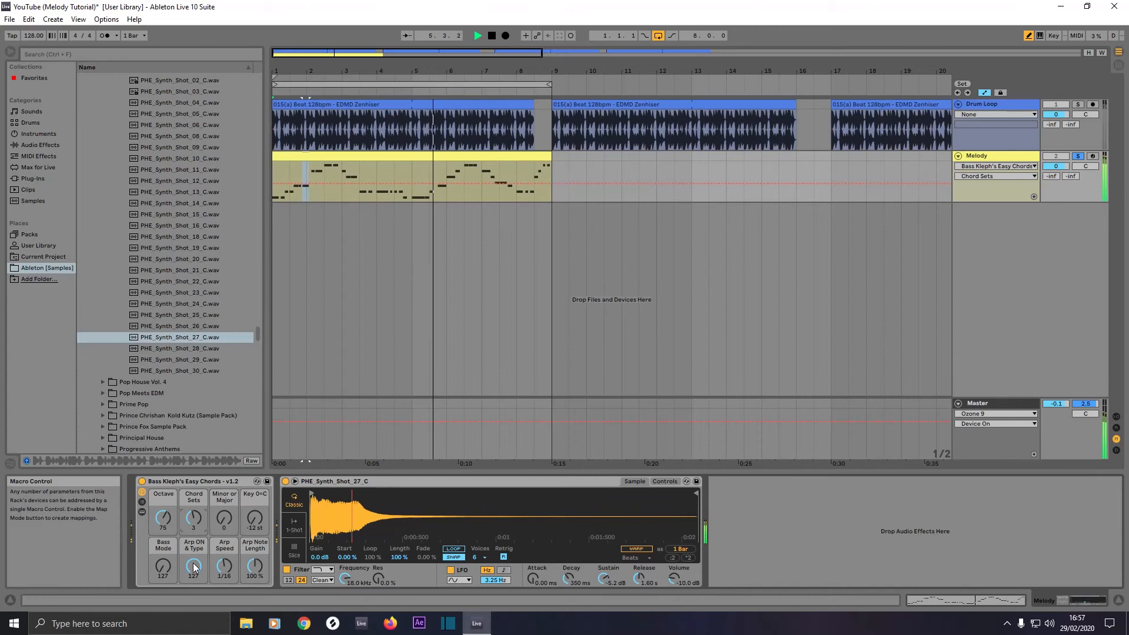
Set the Easy Chords rack's Arp ON & Type to 23, Arp Speed to 1/8 and Arp Note Length to 200 %.
{"action": "left_click_drag", "start_coordinate": [194, 567], "coordinate": [194, 627]}
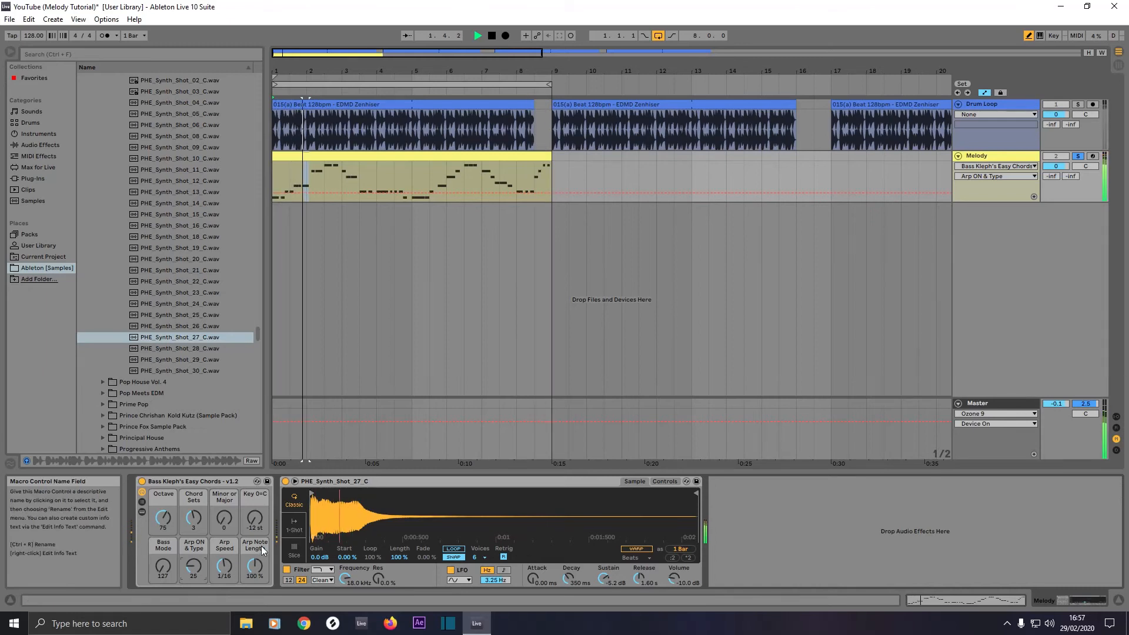
{"action": "left_click_drag", "start_coordinate": [225, 566], "coordinate": [254, 555]}
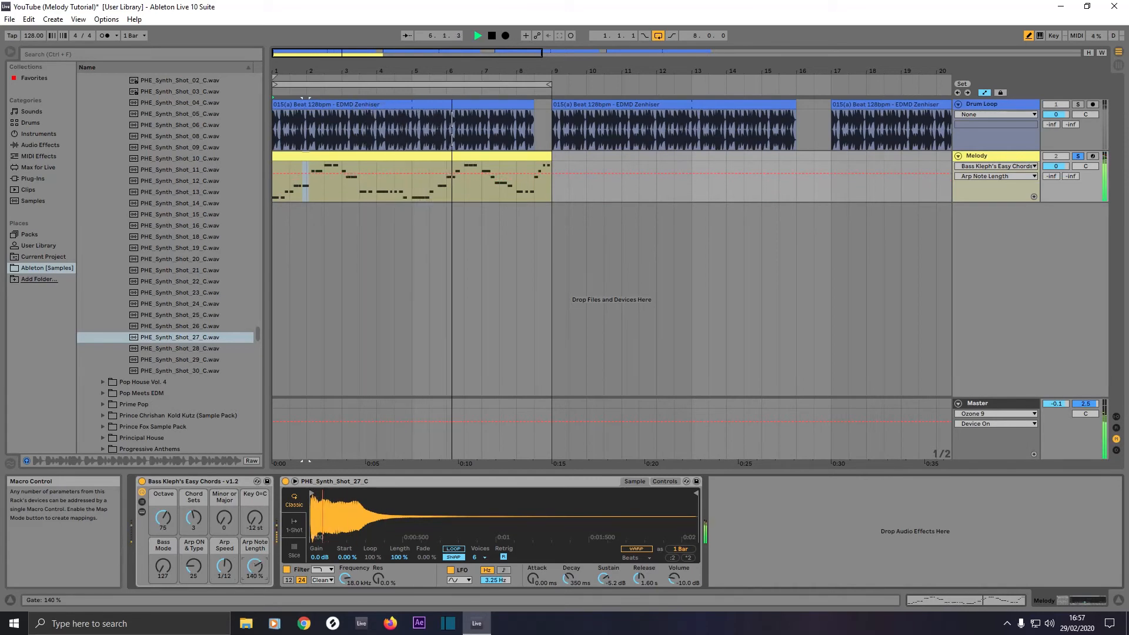
{"action": "left_click_drag", "start_coordinate": [254, 555], "coordinate": [254, 571]}
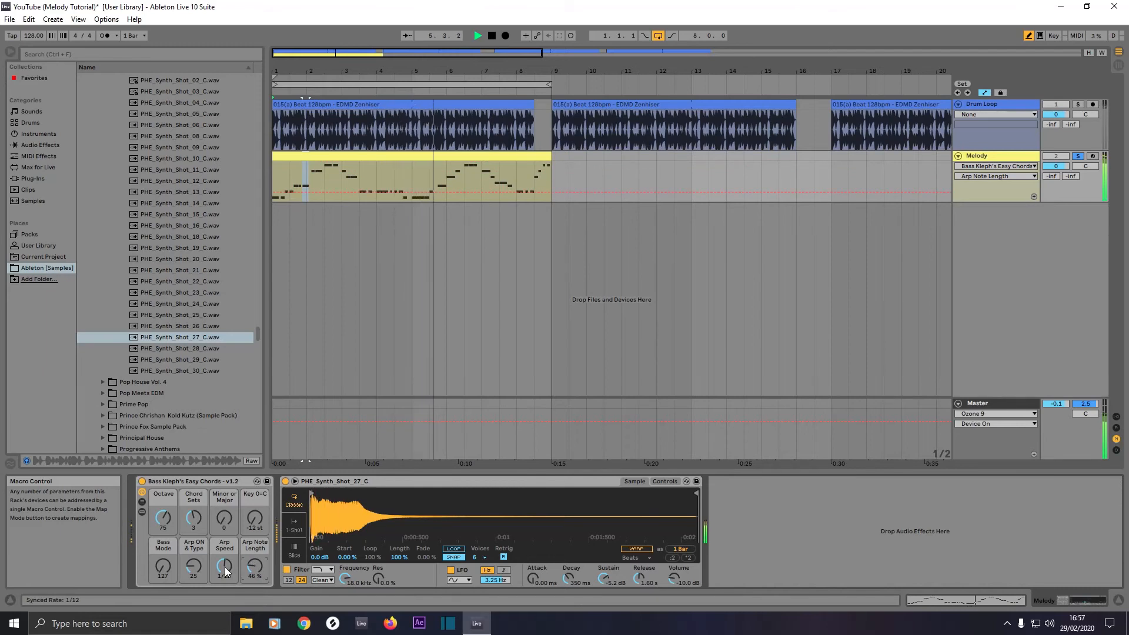
{"action": "left_click", "coordinate": [224, 566]}
{"action": "left_click_drag", "start_coordinate": [224, 567], "coordinate": [254, 560]}
{"action": "left_click", "coordinate": [254, 566]}
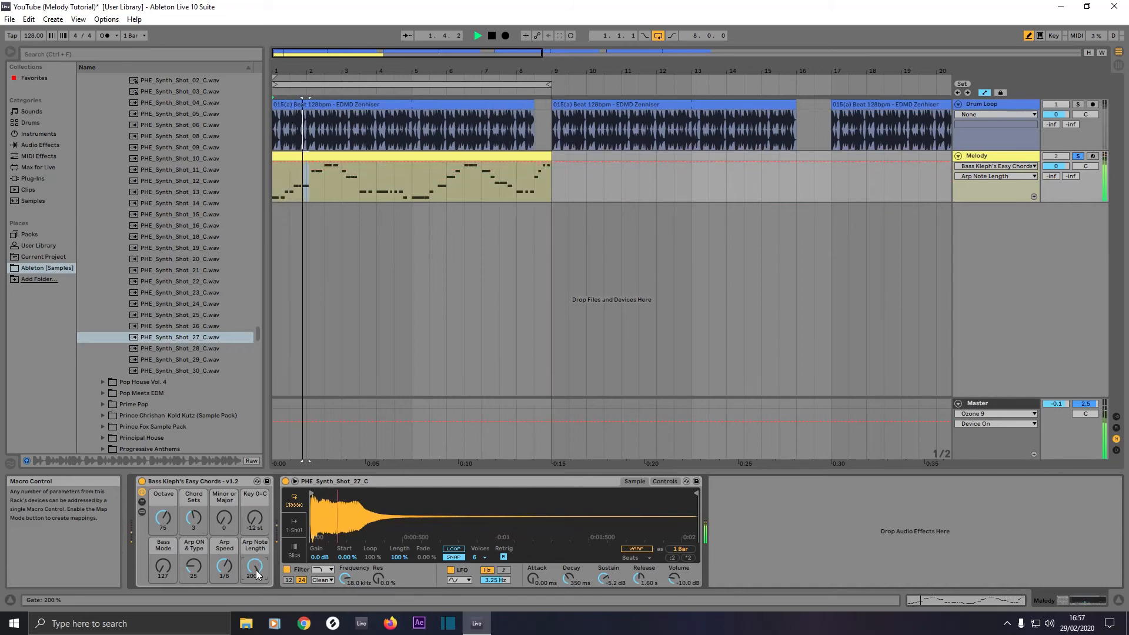
{"action": "left_click_drag", "start_coordinate": [187, 575], "coordinate": [191, 578]}
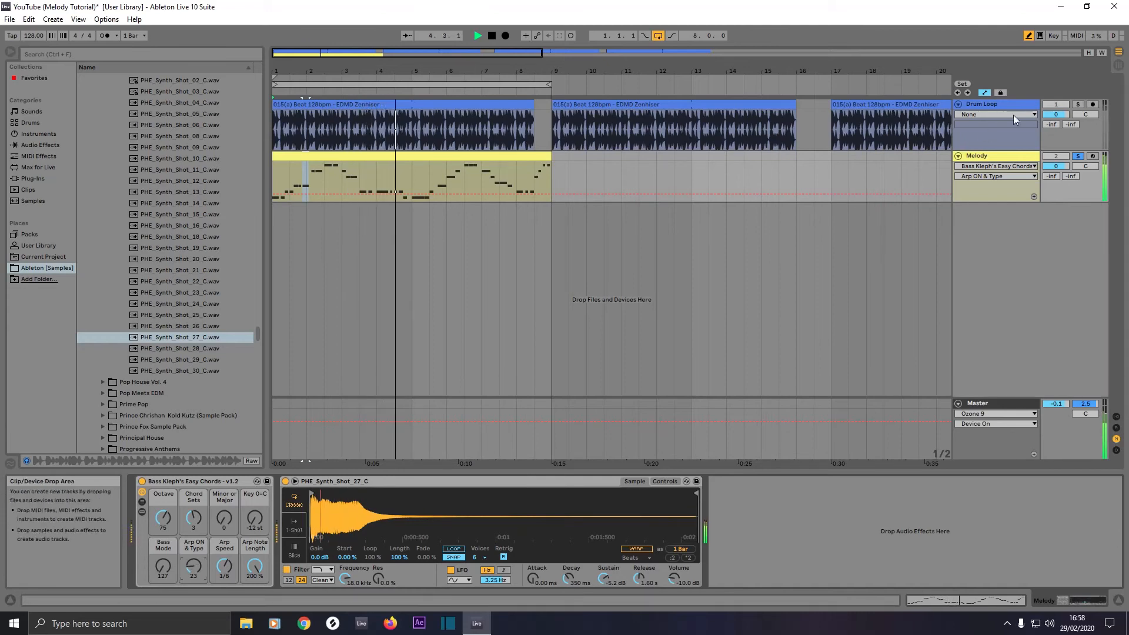
Unsolo the Melody track and add an Arpeggiator MIDI effect between the Easy Chords rack and the synth sampler.
{"action": "left_click", "coordinate": [1079, 156]}
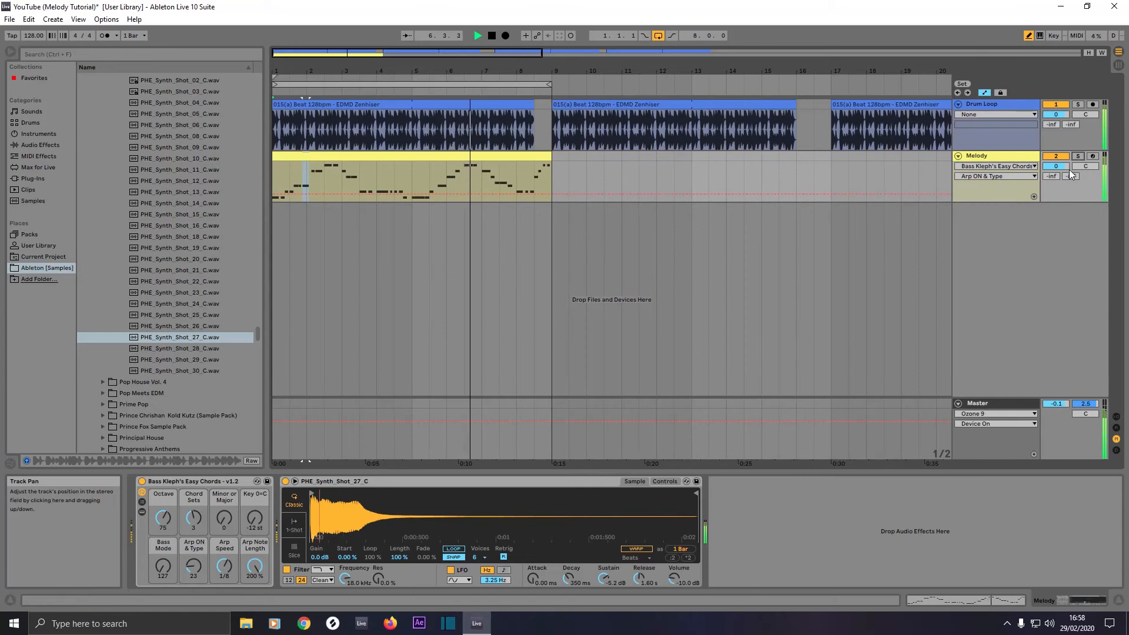
{"action": "left_click", "coordinate": [37, 157]}
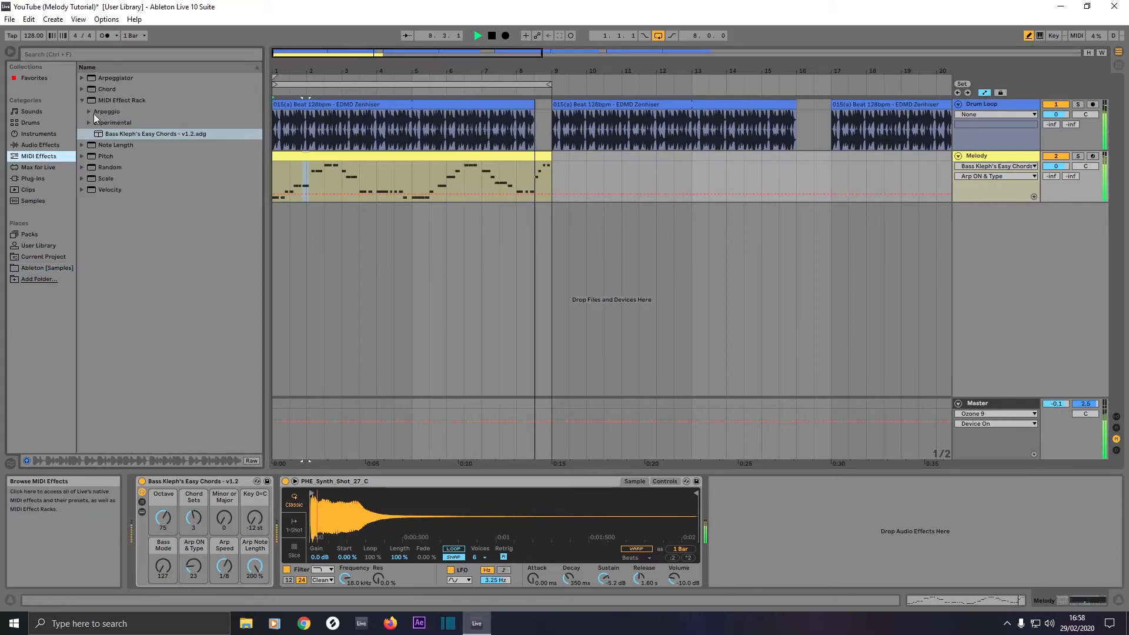
{"action": "left_click", "coordinate": [113, 78]}
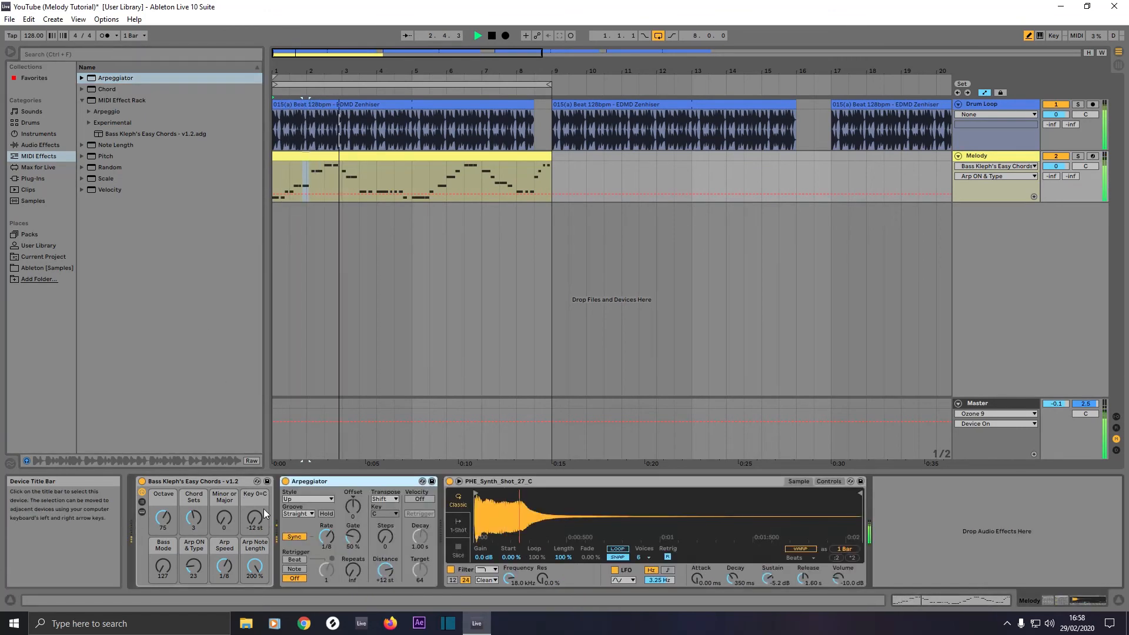
{"action": "key", "text": "Return"}
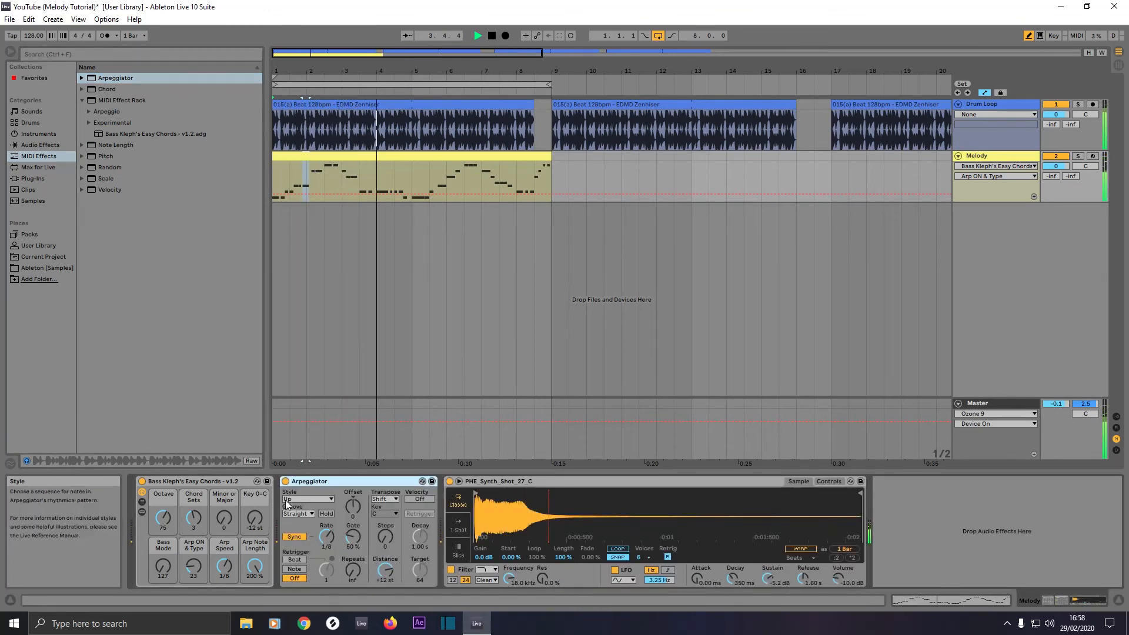
{"action": "left_click_drag", "start_coordinate": [318, 481], "coordinate": [421, 493]}
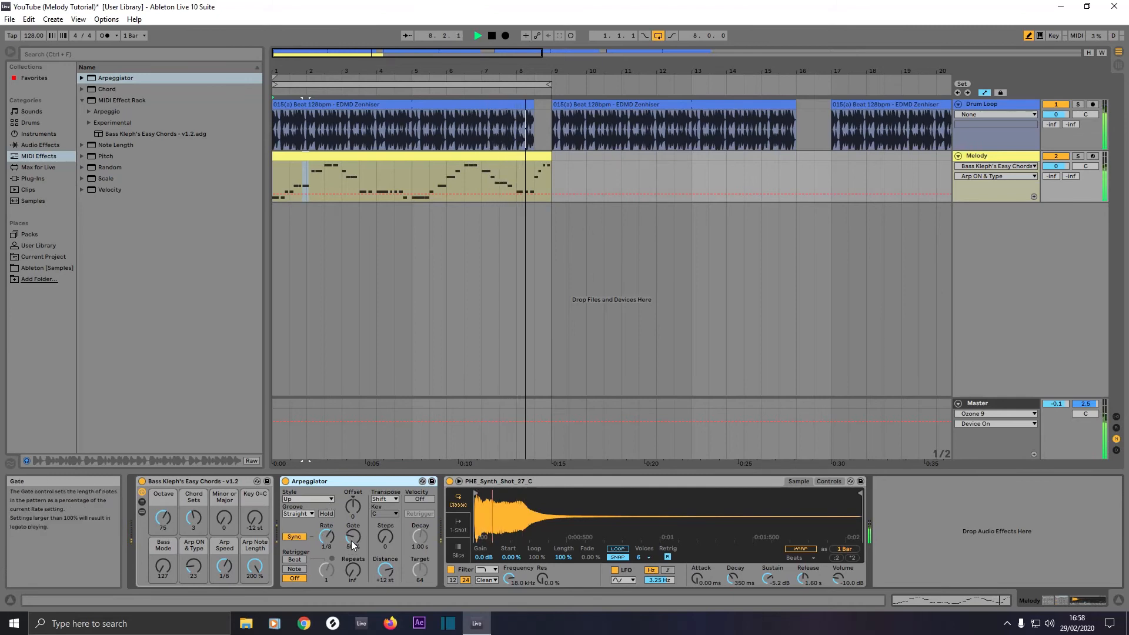
Set the Arpeggiator's gate to 120 %, its transposition to Minor in the key of C, and its style to Chord Trigger.
{"action": "left_click_drag", "start_coordinate": [351, 541], "coordinate": [351, 457]}
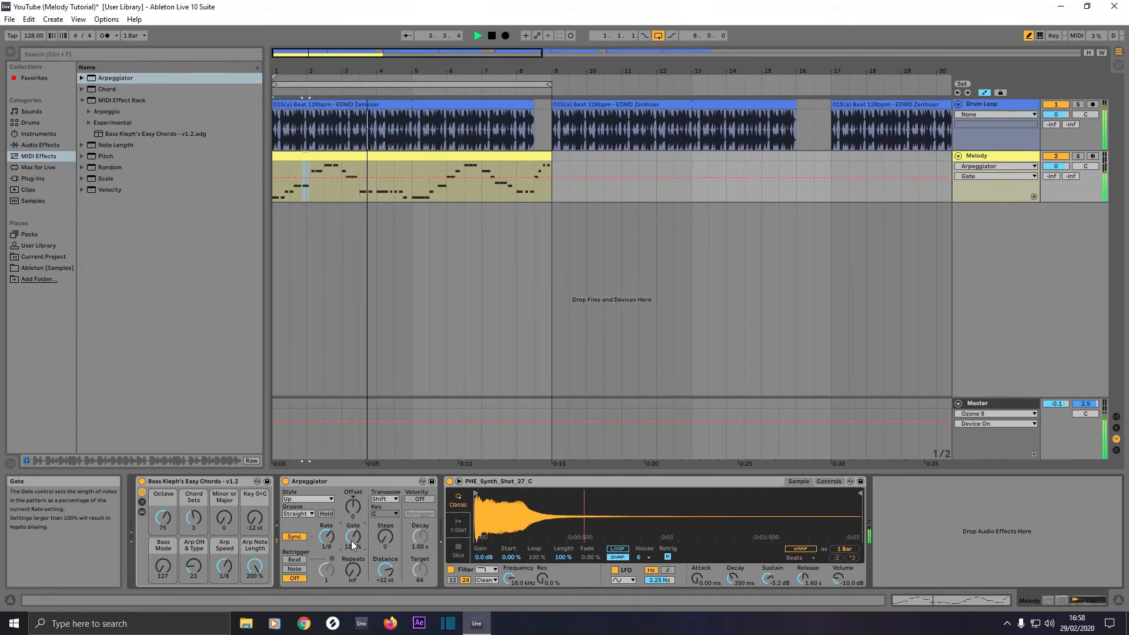
{"action": "left_click", "coordinate": [383, 498]}
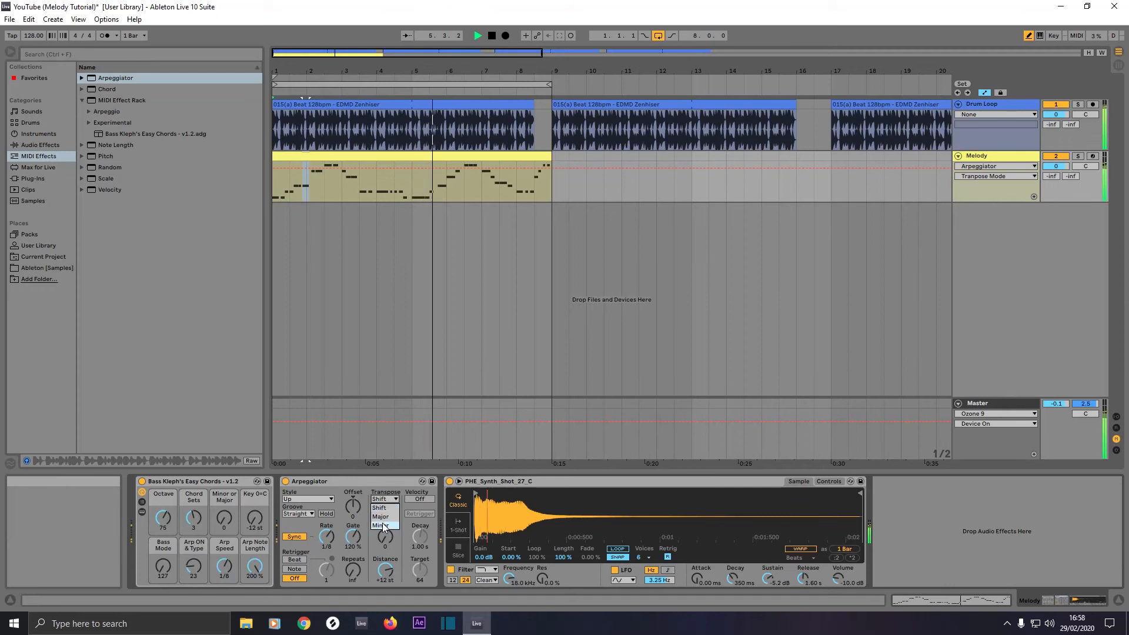
{"action": "left_click", "coordinate": [382, 524]}
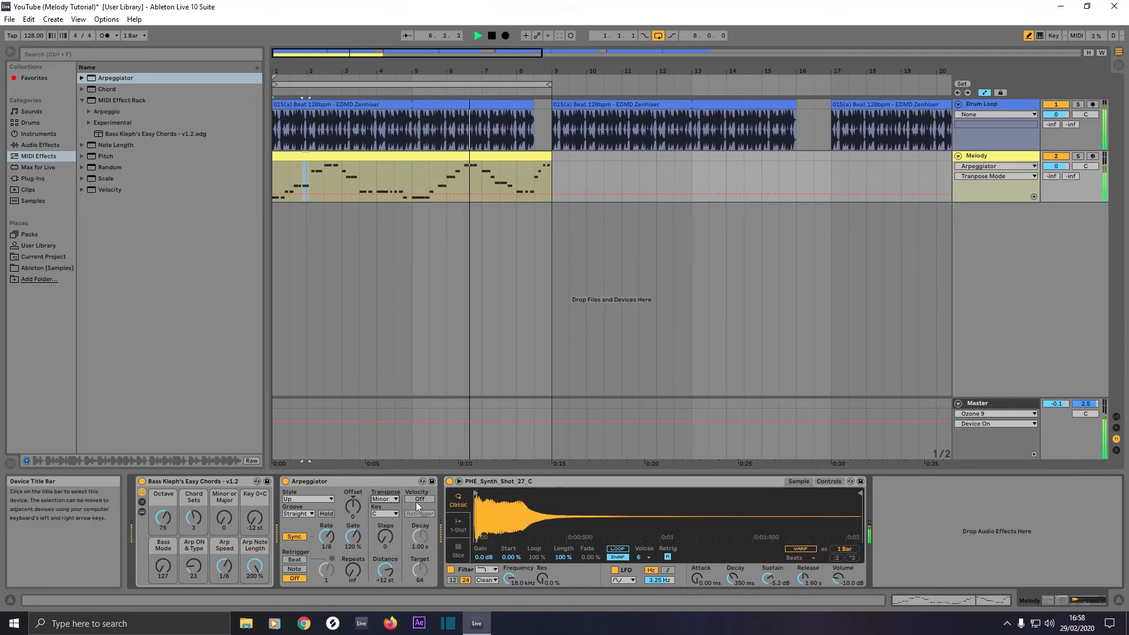
{"action": "left_click", "coordinate": [372, 514]}
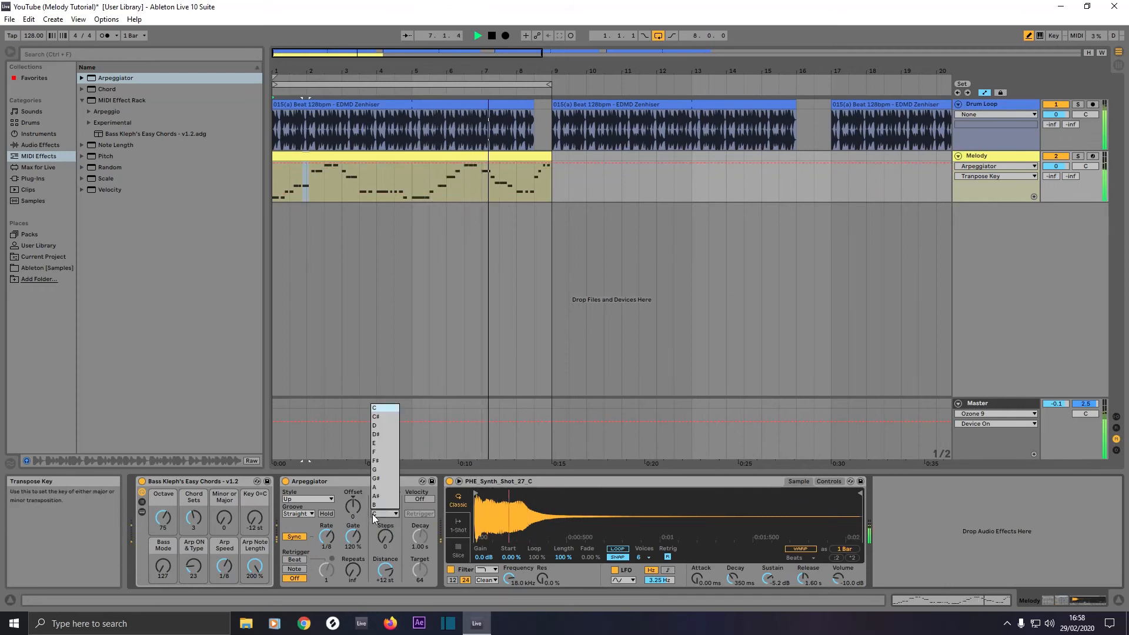
{"action": "left_click", "coordinate": [380, 409]}
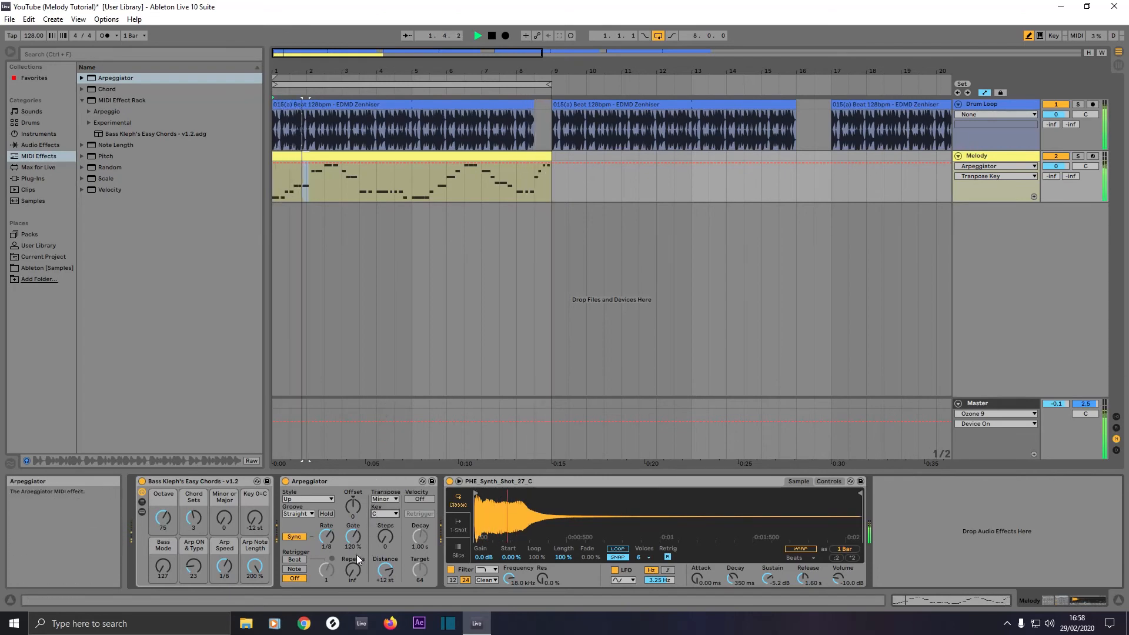
{"action": "left_click", "coordinate": [312, 500]}
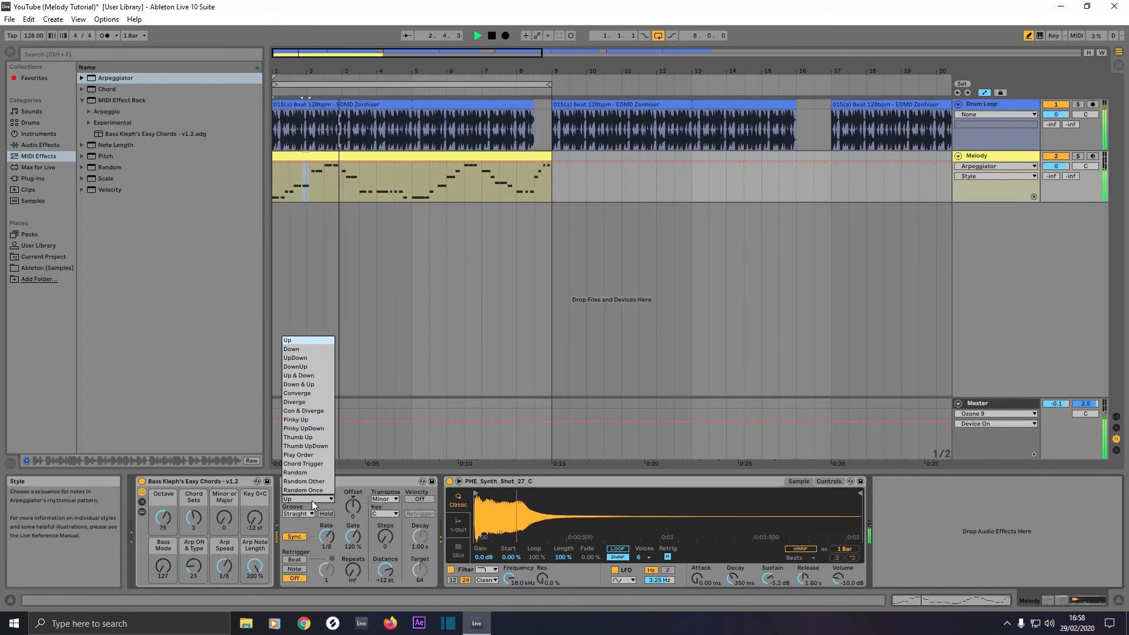
{"action": "left_click", "coordinate": [311, 463]}
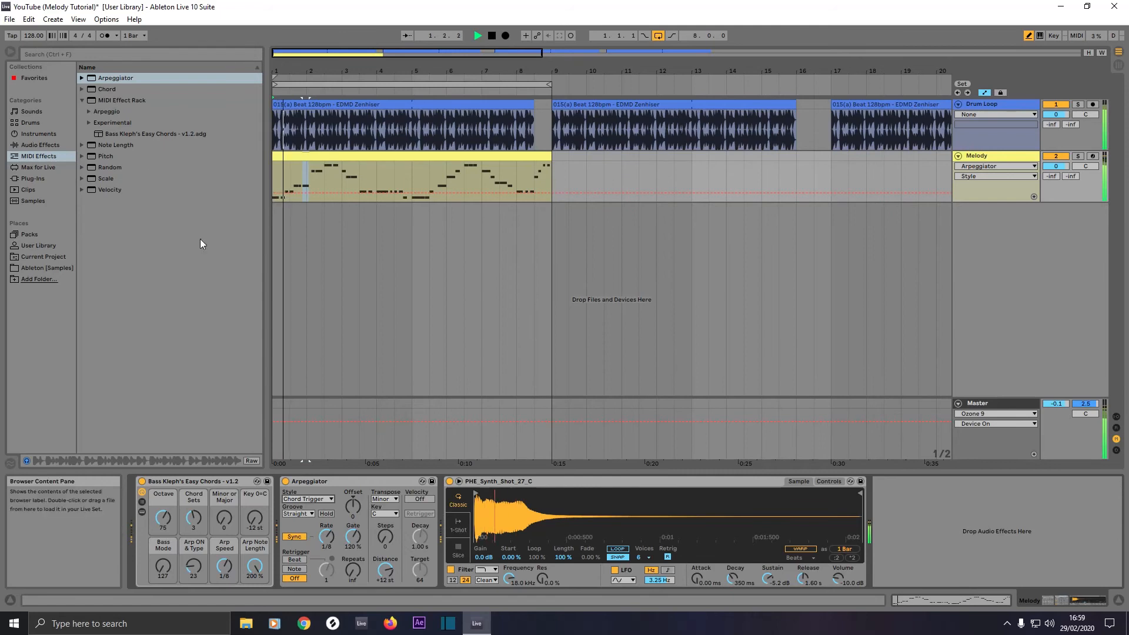
Switch the Arpeggiator's rate from tempo-synced to Free and set it to 237 ms.
{"action": "left_click", "coordinate": [295, 537]}
{"action": "left_click_drag", "start_coordinate": [326, 536], "coordinate": [326, 511]}
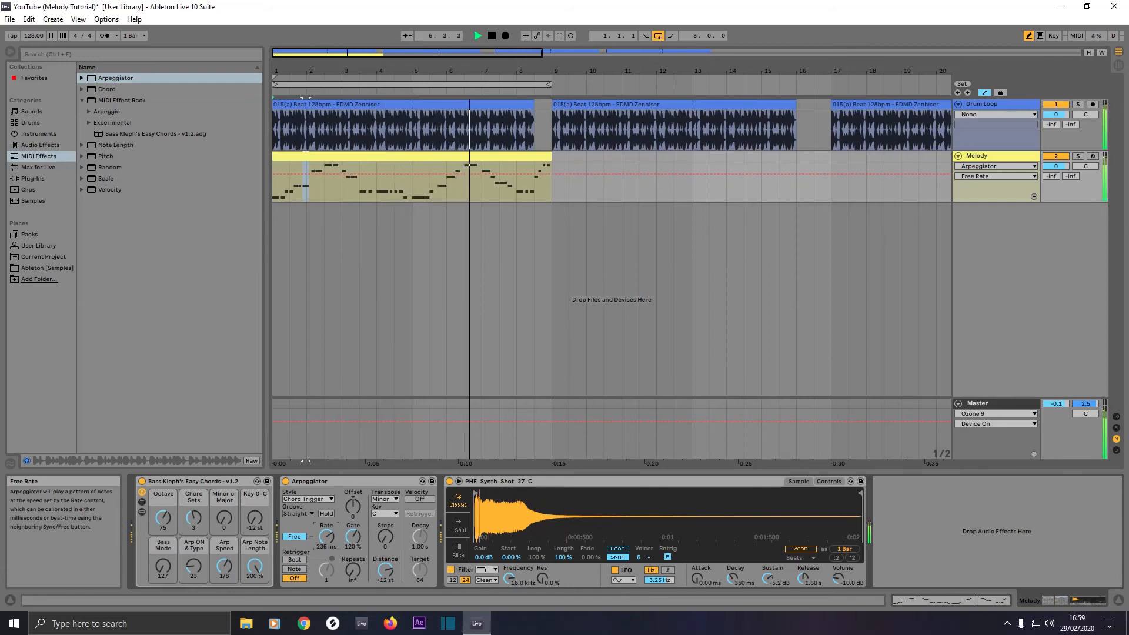
{"action": "left_click_drag", "start_coordinate": [327, 542], "coordinate": [328, 541]}
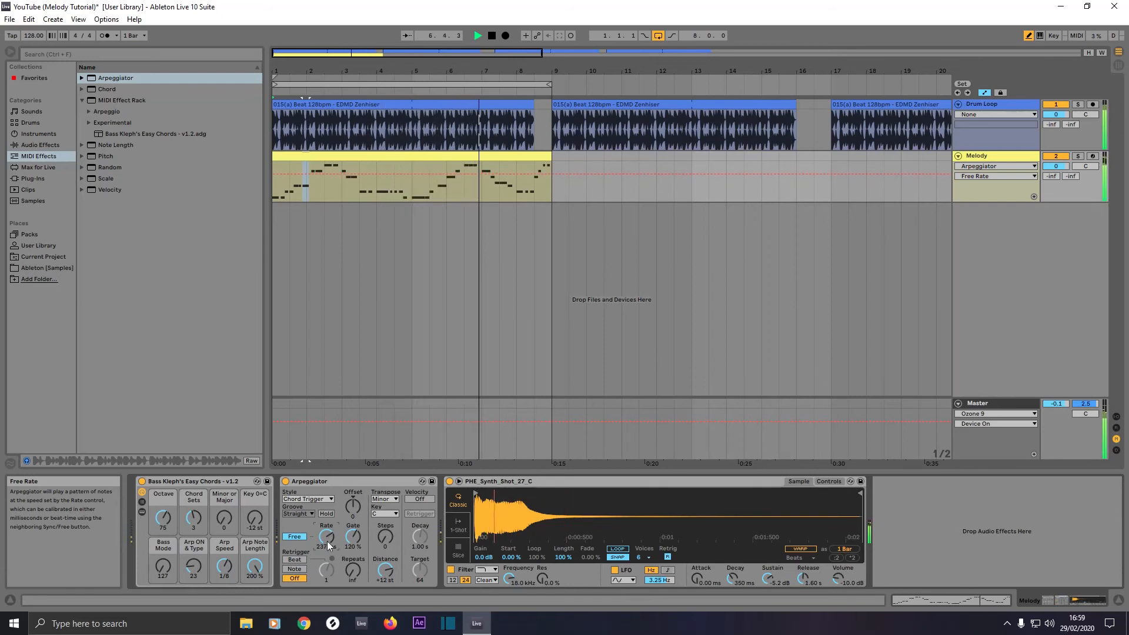
Set the Arpeggiator's retrigger to Beat with a 1/4 interval and its gate to 95 %.
{"action": "left_click", "coordinate": [294, 559]}
{"action": "left_click_drag", "start_coordinate": [327, 569], "coordinate": [327, 571]}
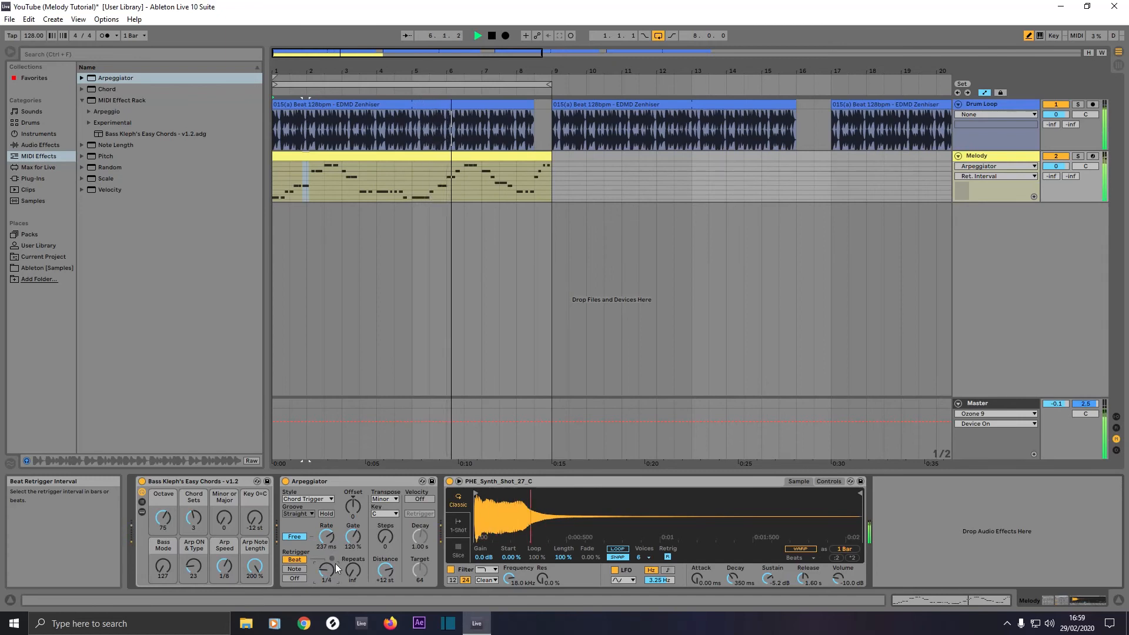
{"action": "left_click_drag", "start_coordinate": [352, 536], "coordinate": [353, 540]}
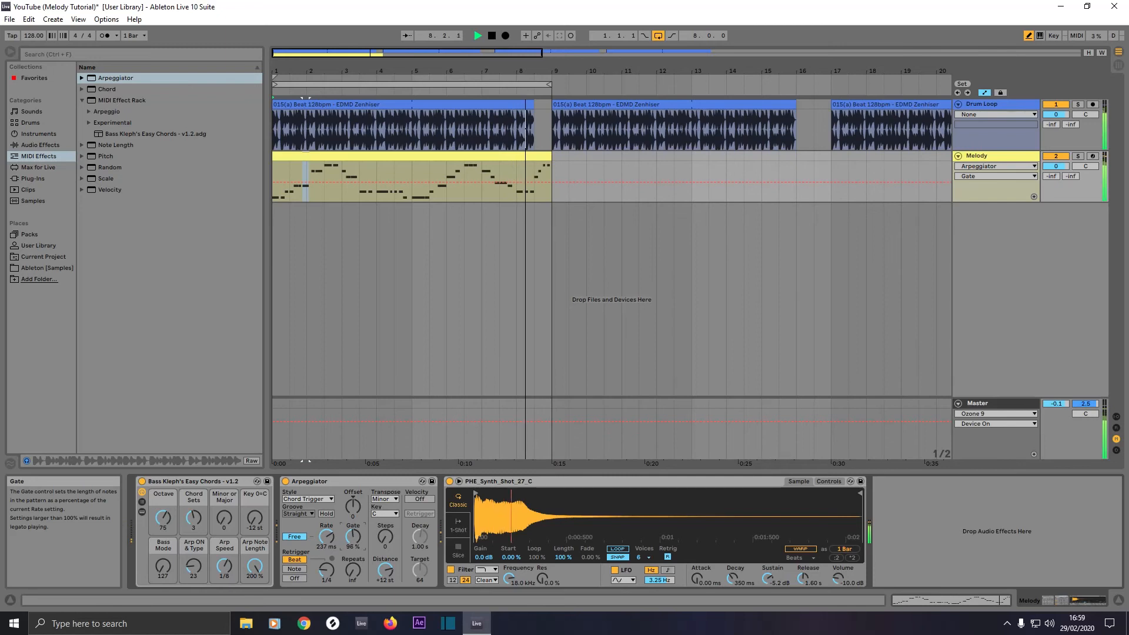
{"action": "left_click_drag", "start_coordinate": [353, 540], "coordinate": [353, 541]}
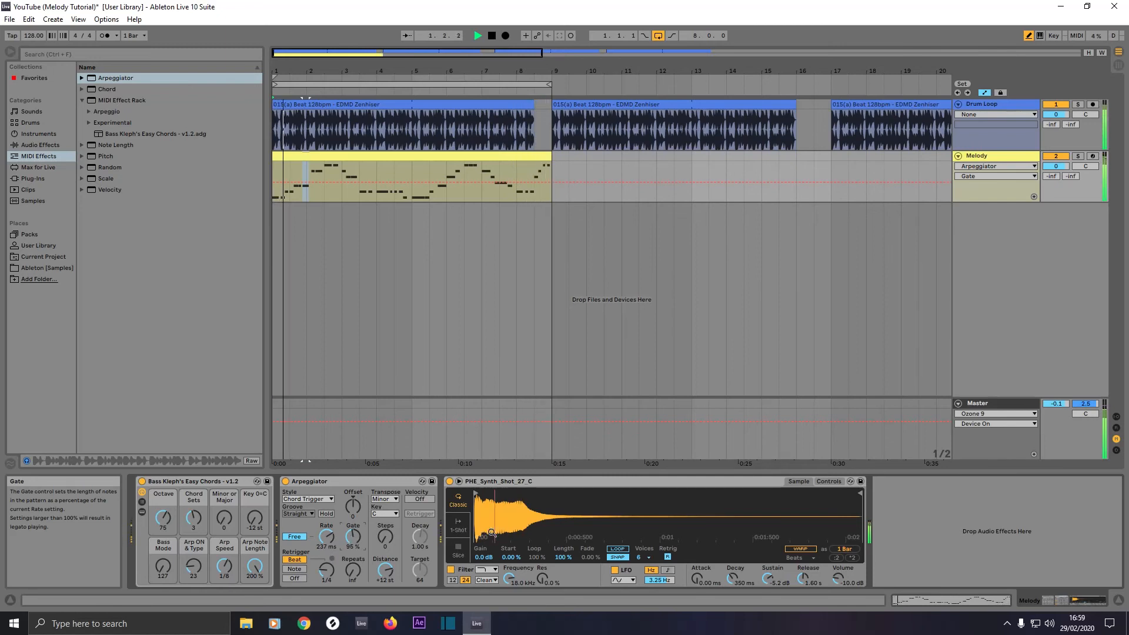
Set the synth sampler's amp envelope to a 282 ms decay, -15 dB sustain and 1.75 s release.
{"action": "left_click", "coordinate": [802, 578]}
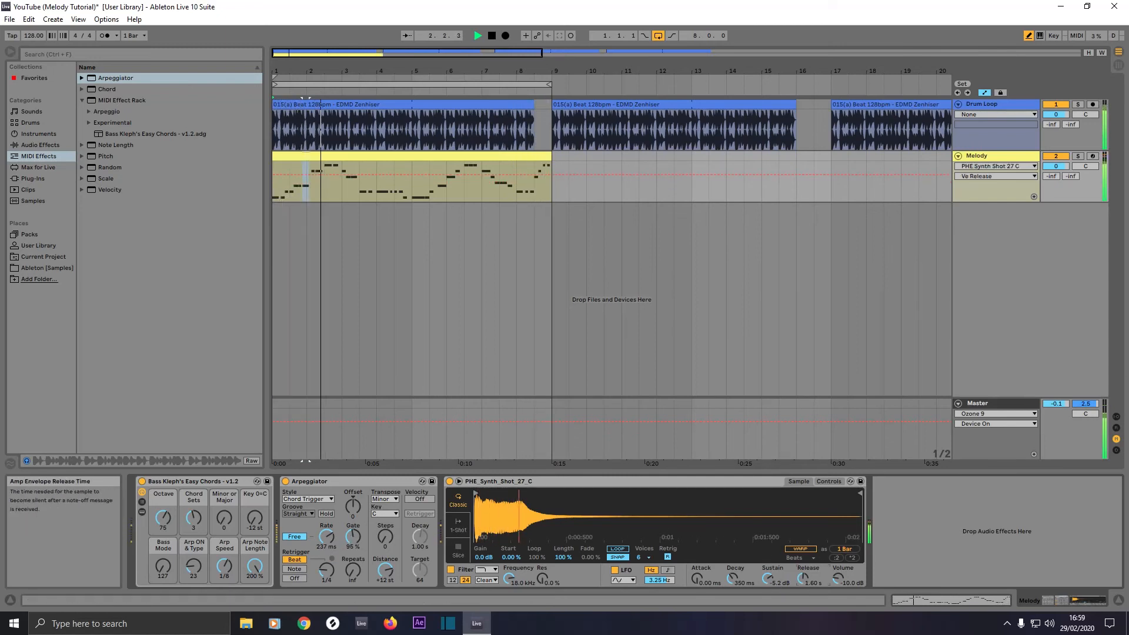
{"action": "left_click_drag", "start_coordinate": [802, 578], "coordinate": [802, 586]}
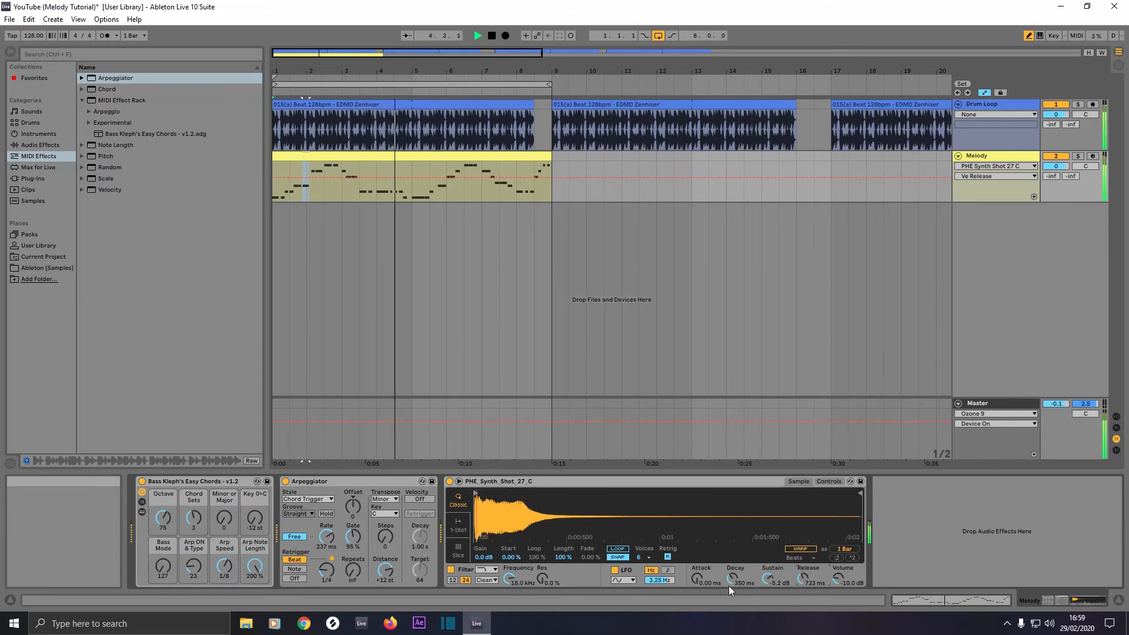
{"action": "left_click_drag", "start_coordinate": [733, 580], "coordinate": [767, 583]}
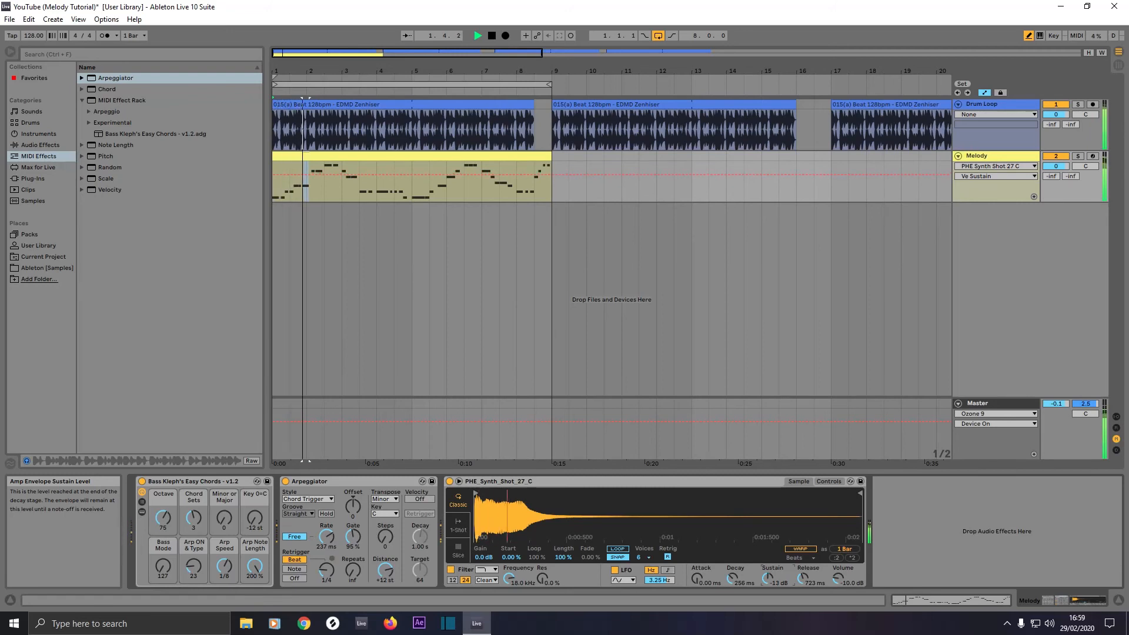
{"action": "left_click_drag", "start_coordinate": [766, 583], "coordinate": [803, 584]}
{"action": "left_click_drag", "start_coordinate": [732, 581], "coordinate": [729, 582]}
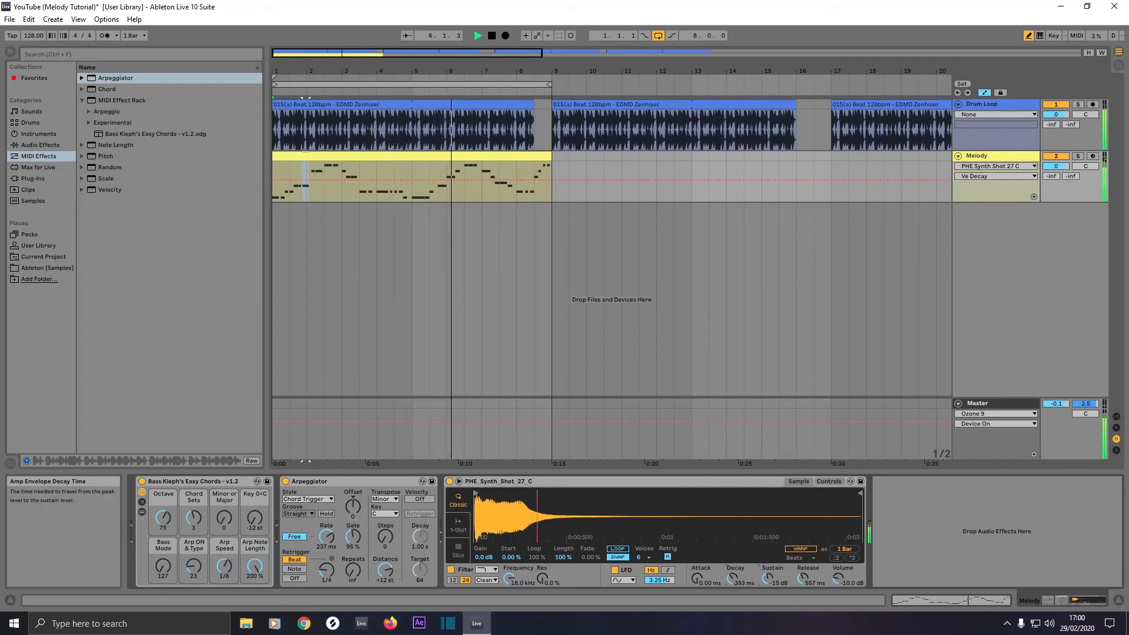
{"action": "left_click_drag", "start_coordinate": [804, 582], "coordinate": [803, 577]}
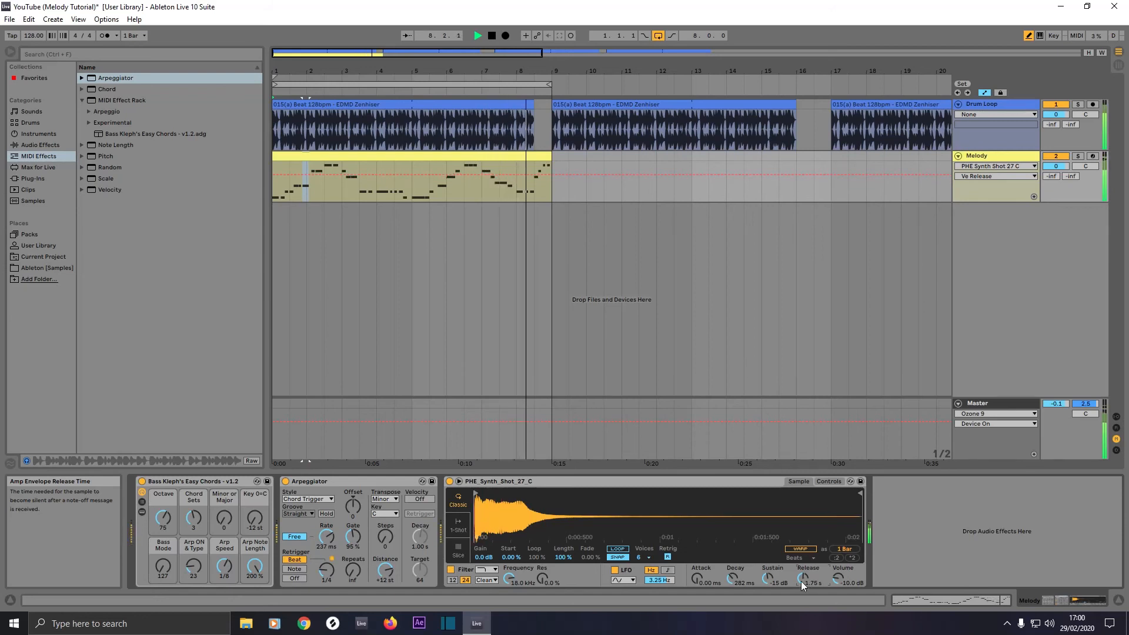
{"action": "left_click", "coordinate": [765, 580]}
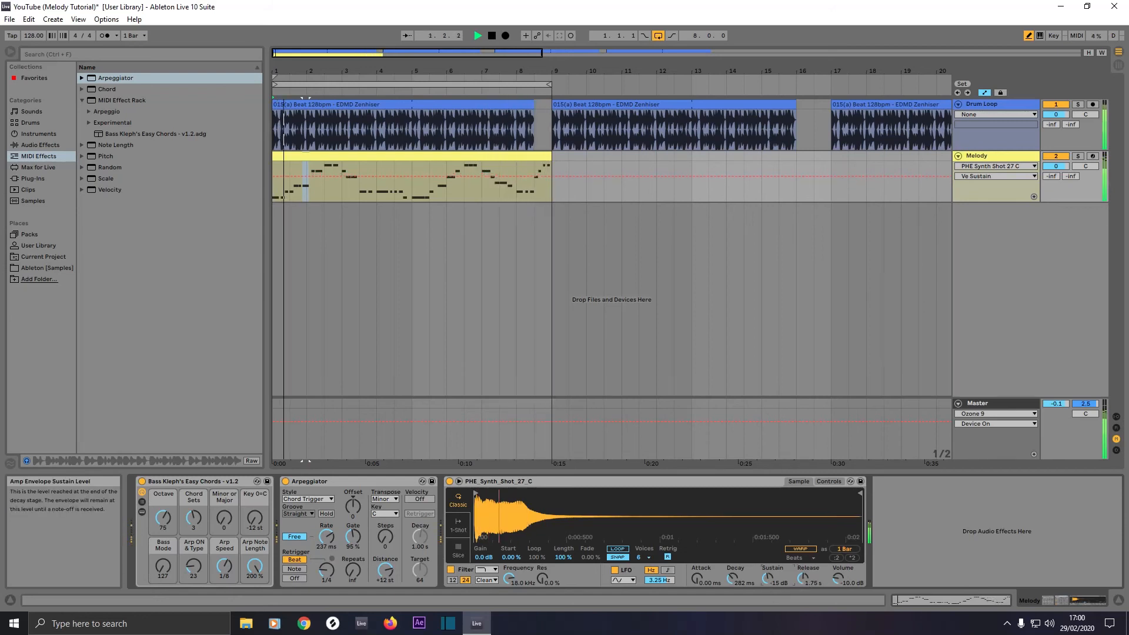
{"action": "left_click_drag", "start_coordinate": [765, 580], "coordinate": [764, 578]}
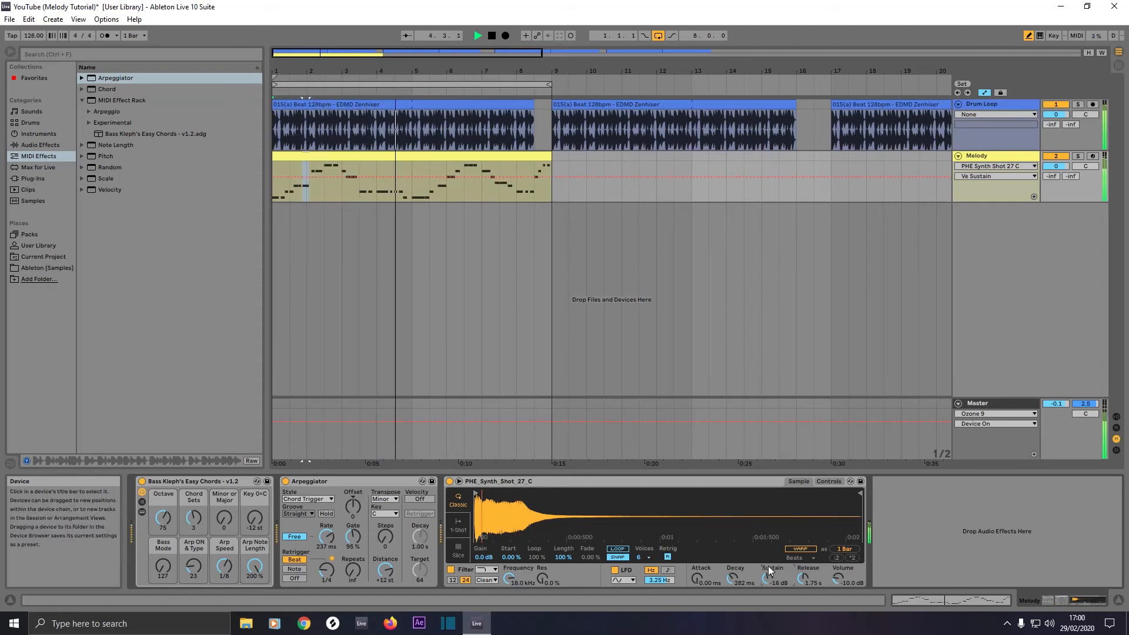
Raise the synth sampler's volume to -7.43 dB and shorten its envelope to a 171 ms release and 132 ms decay.
{"action": "left_click_drag", "start_coordinate": [837, 579], "coordinate": [838, 574]}
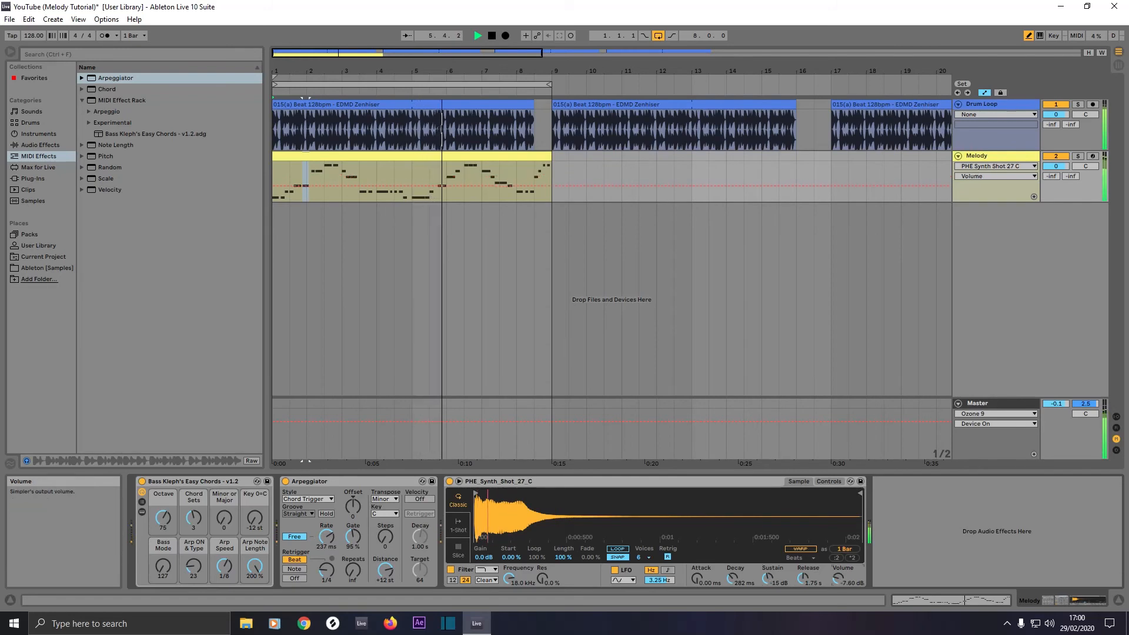
{"action": "left_click", "coordinate": [801, 578]}
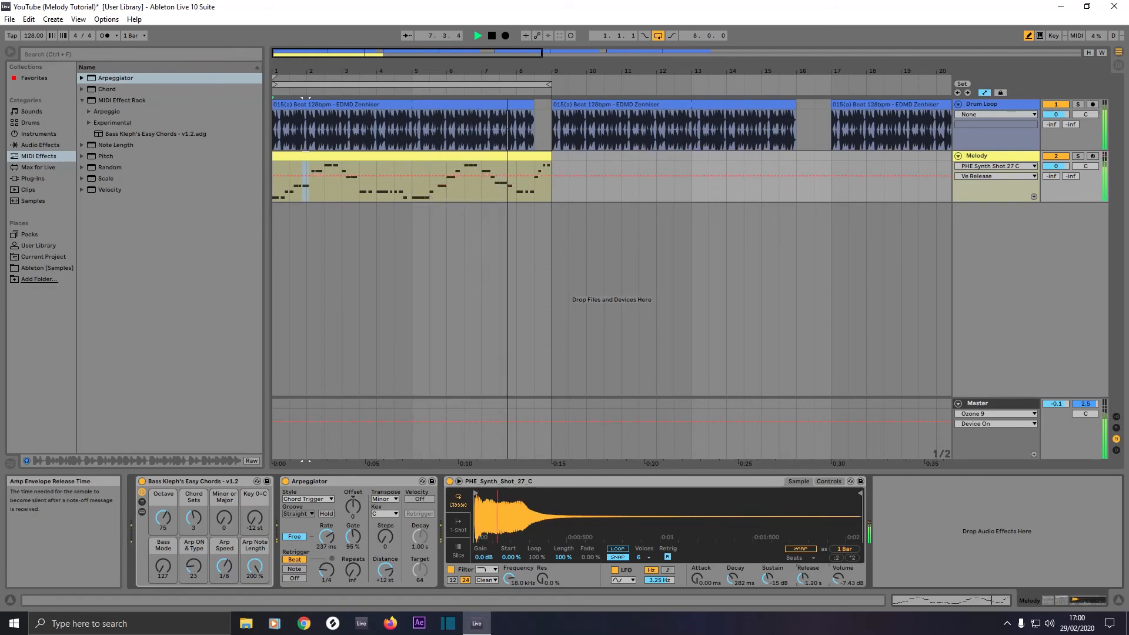
{"action": "left_click_drag", "start_coordinate": [802, 579], "coordinate": [802, 579]}
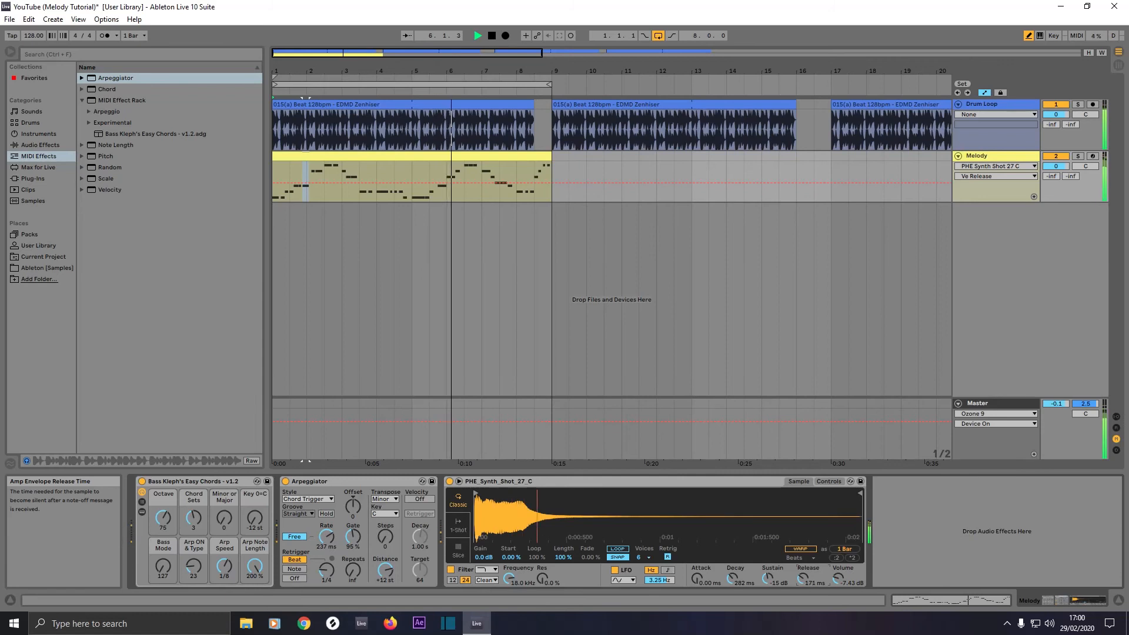
{"action": "left_click_drag", "start_coordinate": [732, 577], "coordinate": [732, 582]}
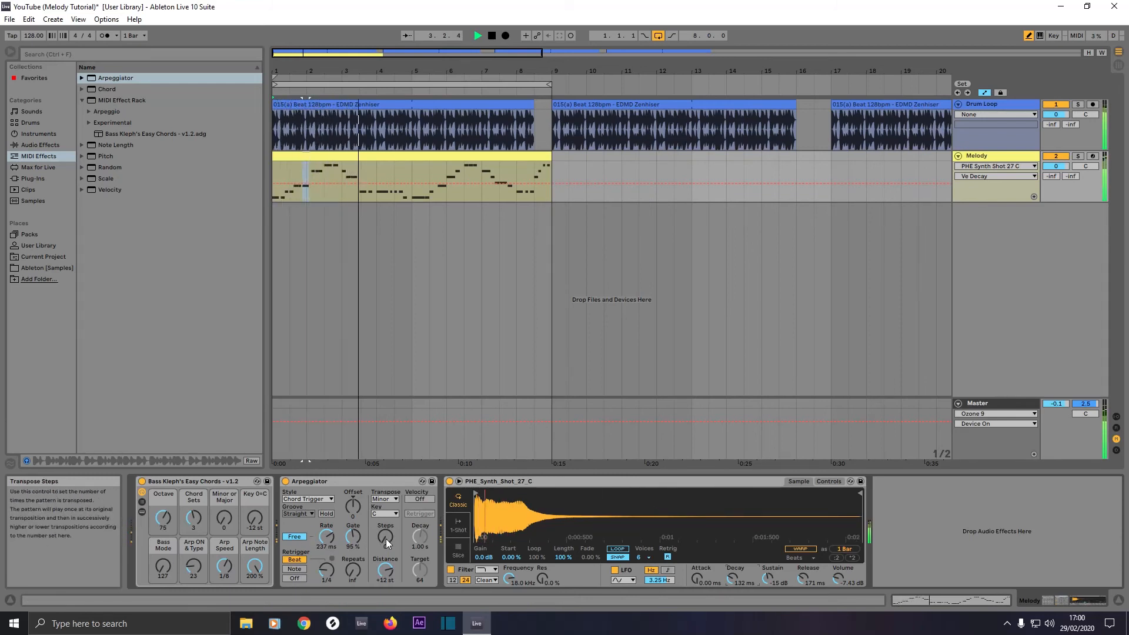
Try the Play Order style in the Arpeggiator and return to Chord Trigger.
{"action": "left_click", "coordinate": [308, 500]}
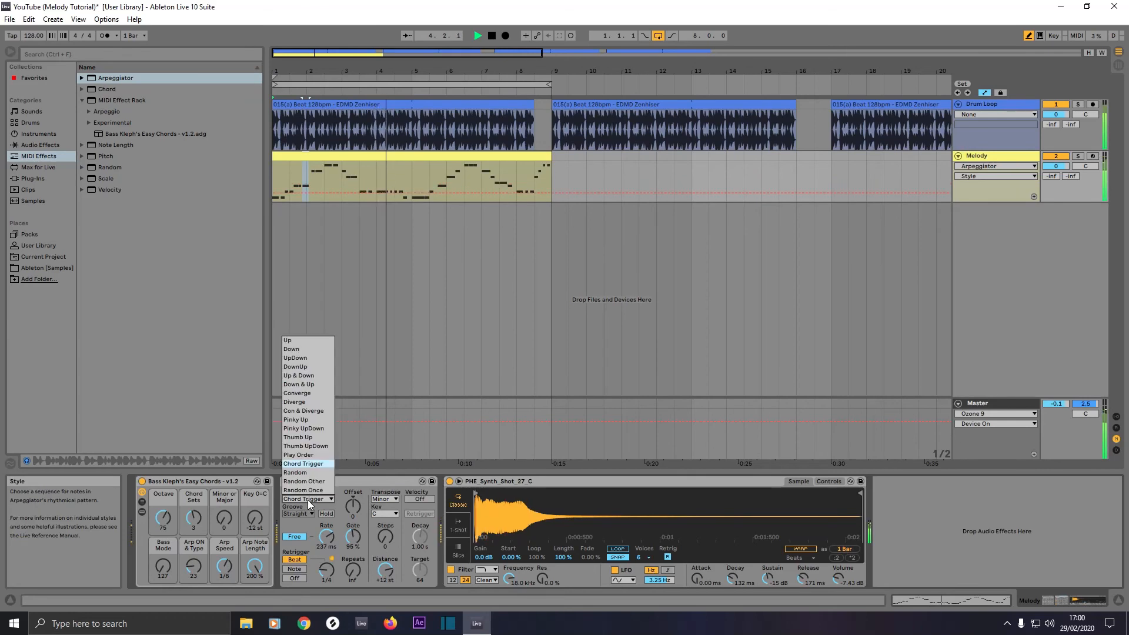
{"action": "left_click", "coordinate": [306, 454]}
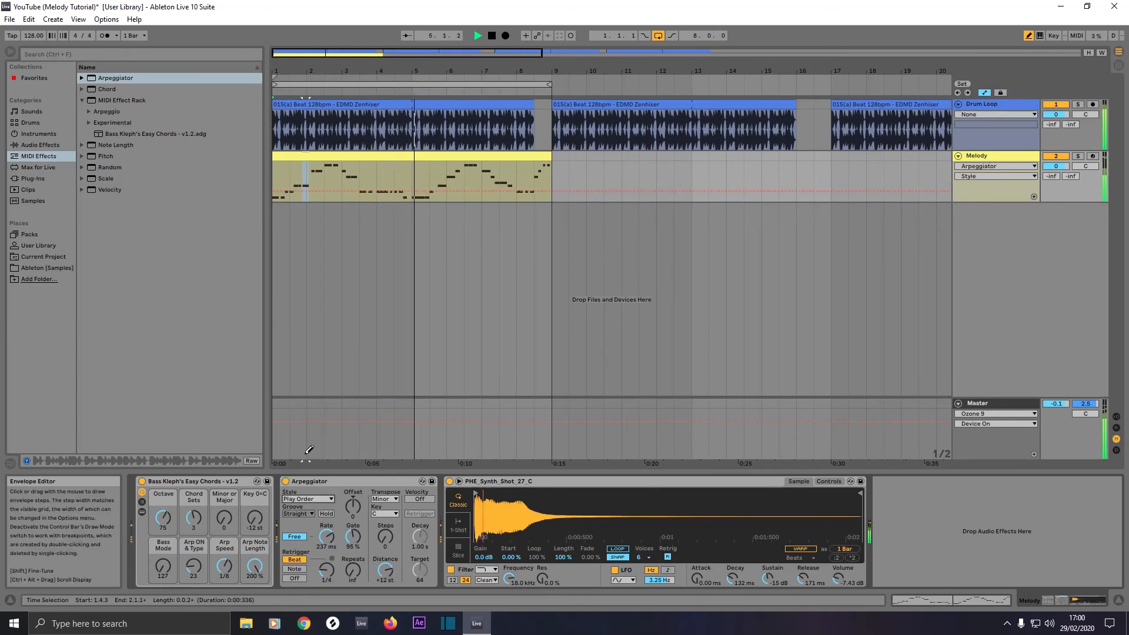
{"action": "left_click", "coordinate": [312, 499]}
{"action": "left_click", "coordinate": [306, 458]}
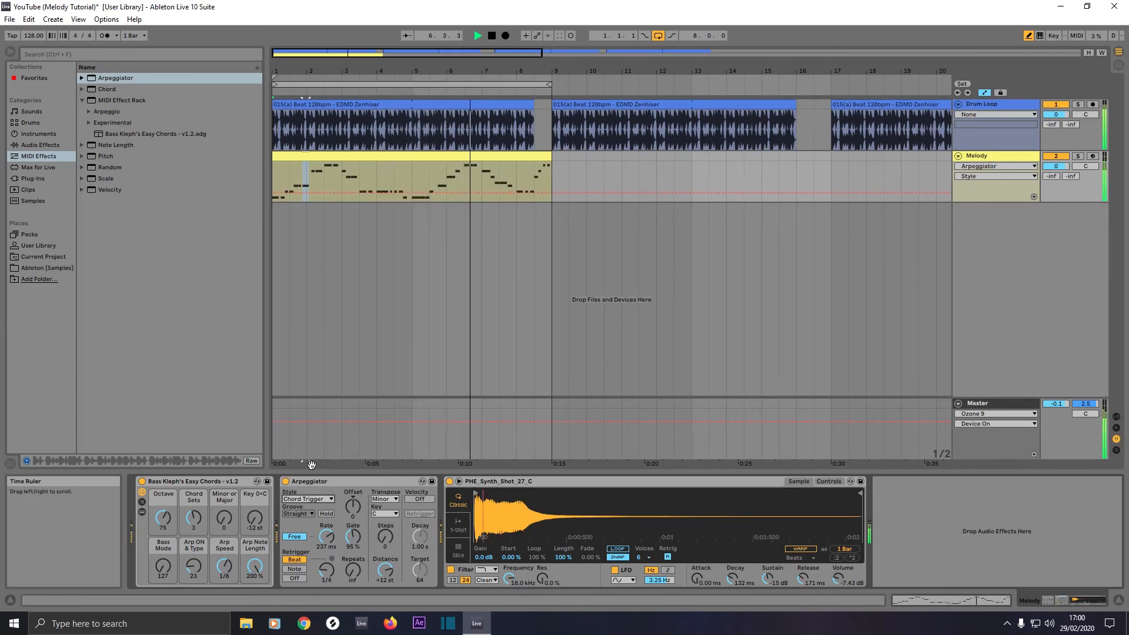
Set the Arpeggiator's transposition to 5 steps with a distance of +2 st.
{"action": "left_click", "coordinate": [386, 539]}
{"action": "left_click_drag", "start_coordinate": [386, 538], "coordinate": [386, 503]}
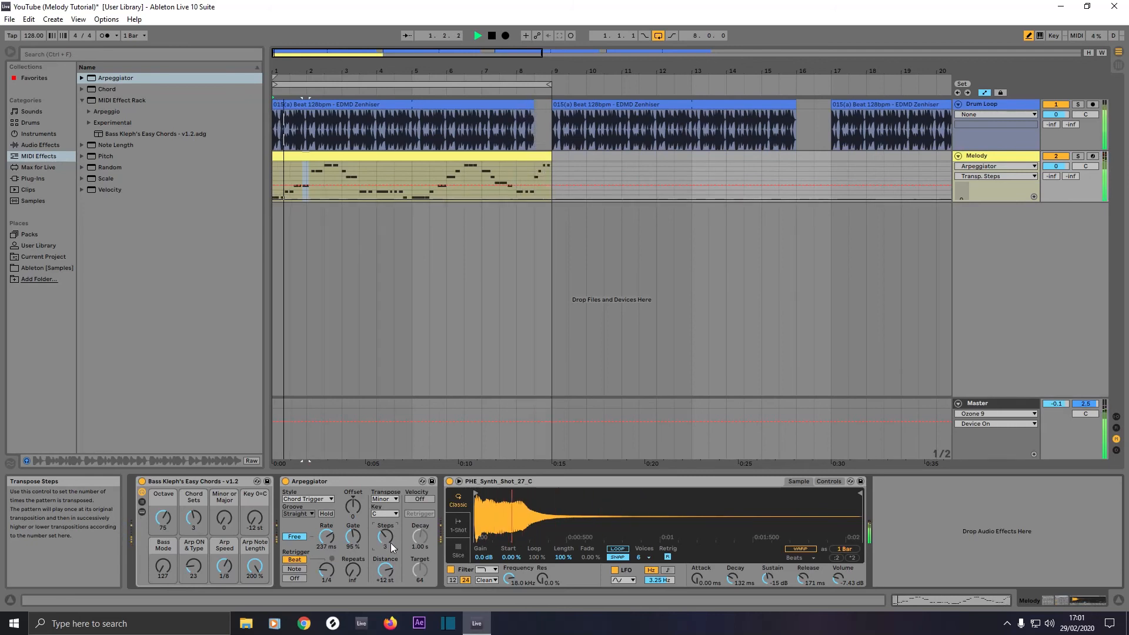
{"action": "left_click", "coordinate": [385, 569]}
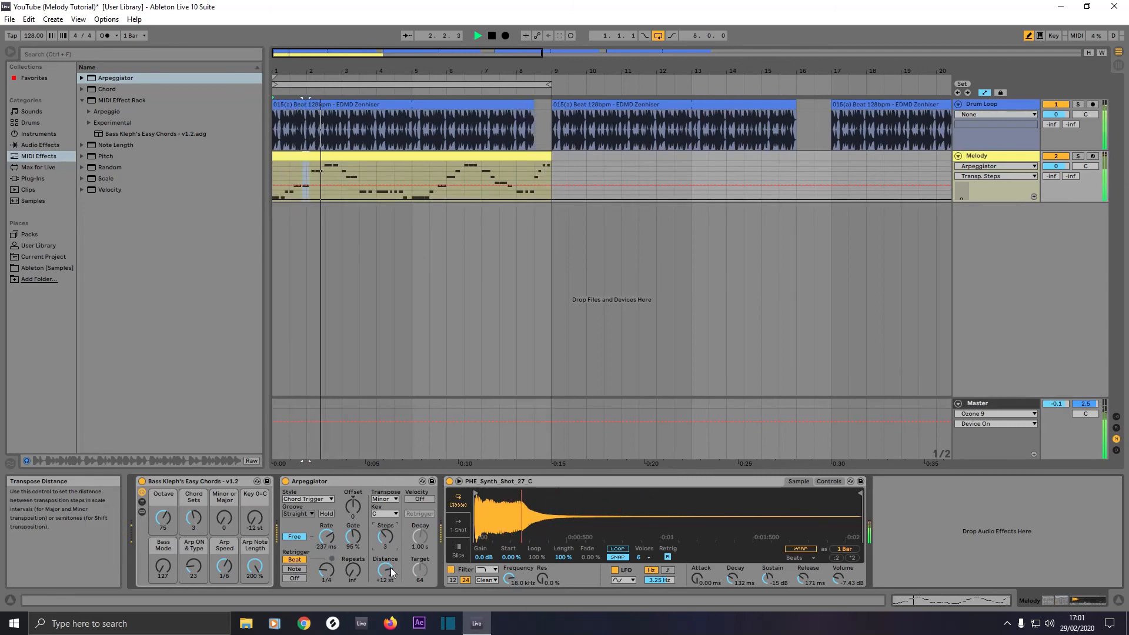
{"action": "left_click_drag", "start_coordinate": [385, 569], "coordinate": [385, 583]}
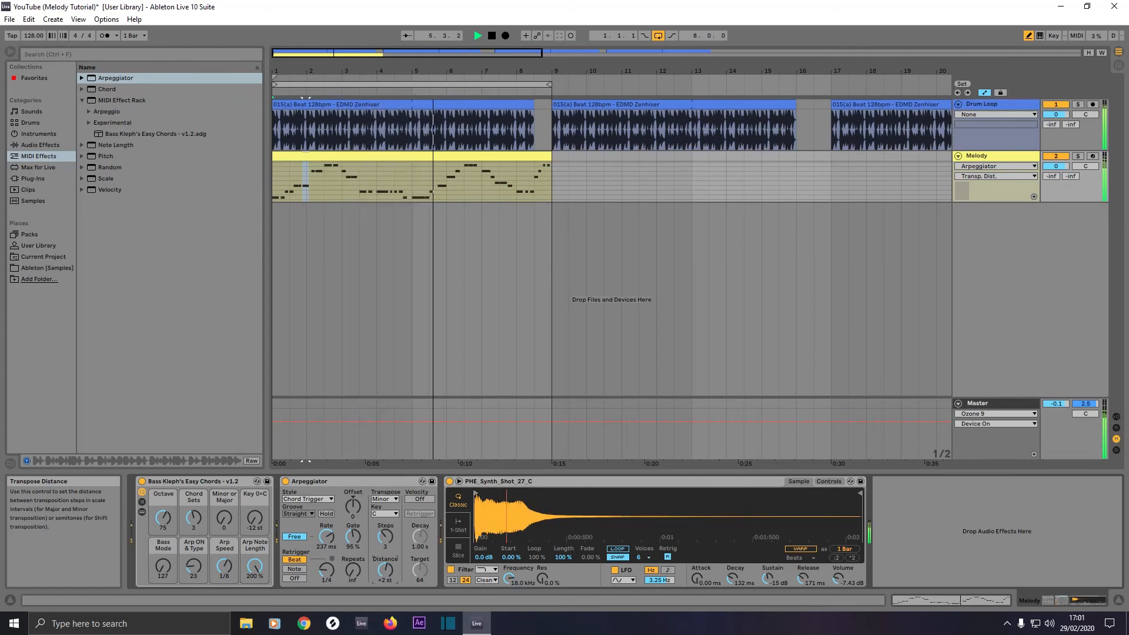
{"action": "left_click_drag", "start_coordinate": [385, 571], "coordinate": [383, 536]}
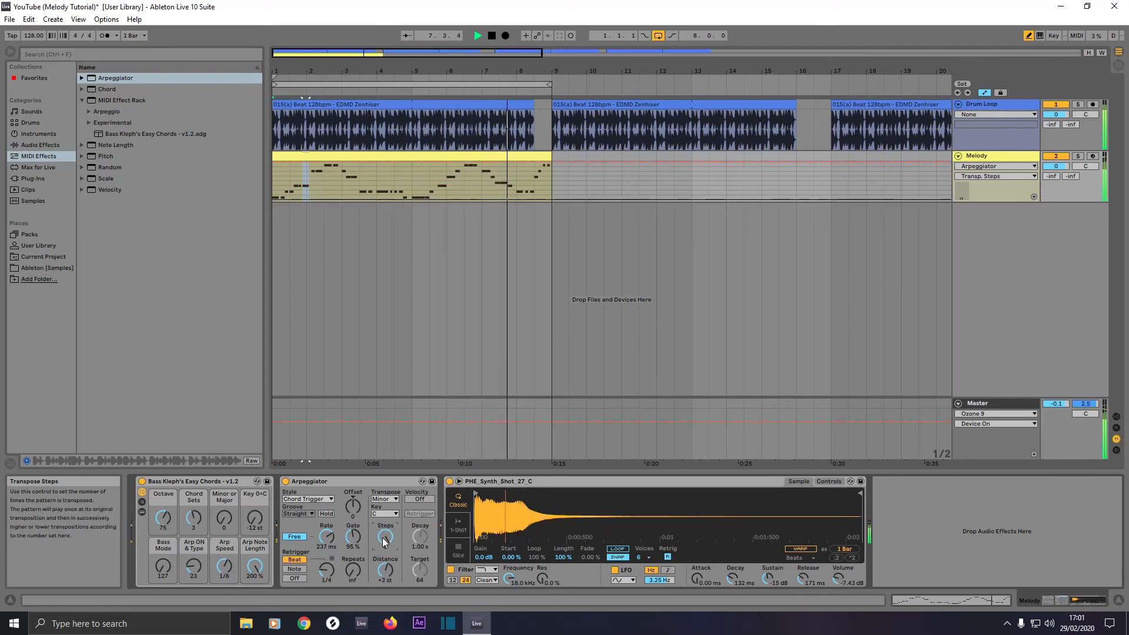
{"action": "left_click_drag", "start_coordinate": [383, 538], "coordinate": [386, 583]}
{"action": "left_click", "coordinate": [388, 569]}
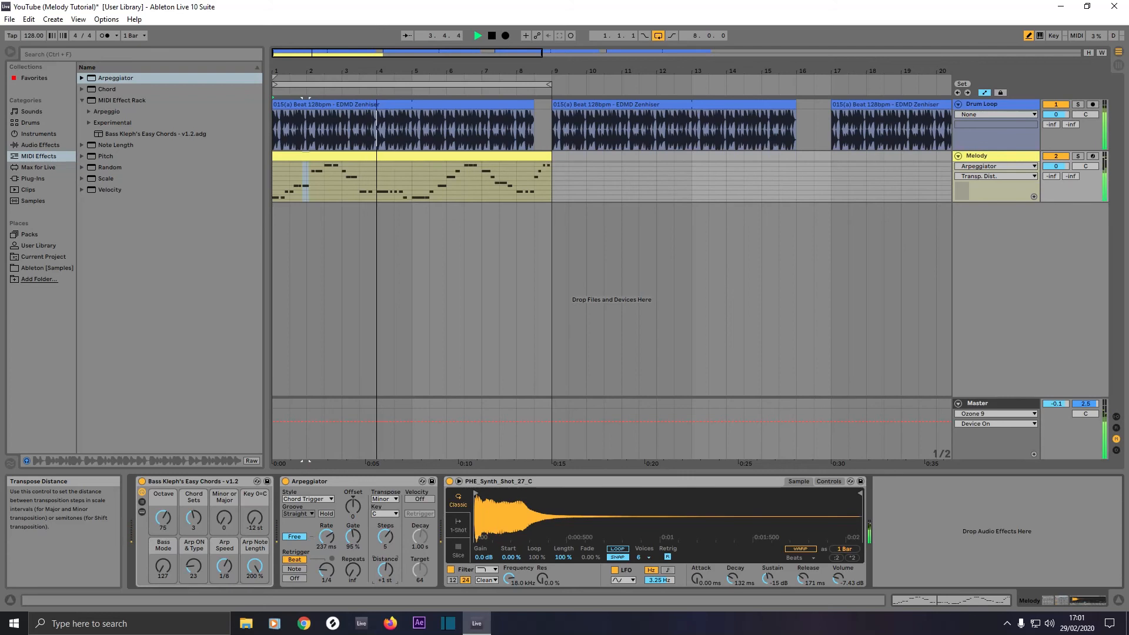
{"action": "left_click", "coordinate": [383, 543]}
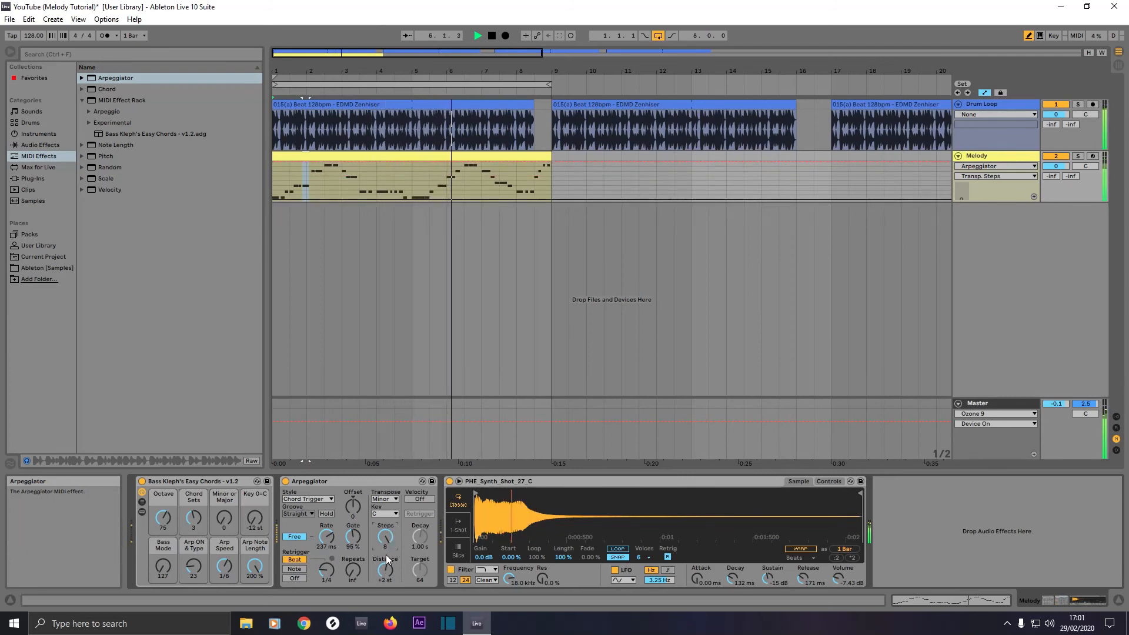
{"action": "mouse_move", "coordinate": [386, 570]}
{"action": "left_mouse_down"}
{"action": "mouse_move", "coordinate": [386, 538]}
{"action": "mouse_move", "coordinate": [385, 551]}
{"action": "left_mouse_up"}
{"action": "left_click", "coordinate": [385, 569]}
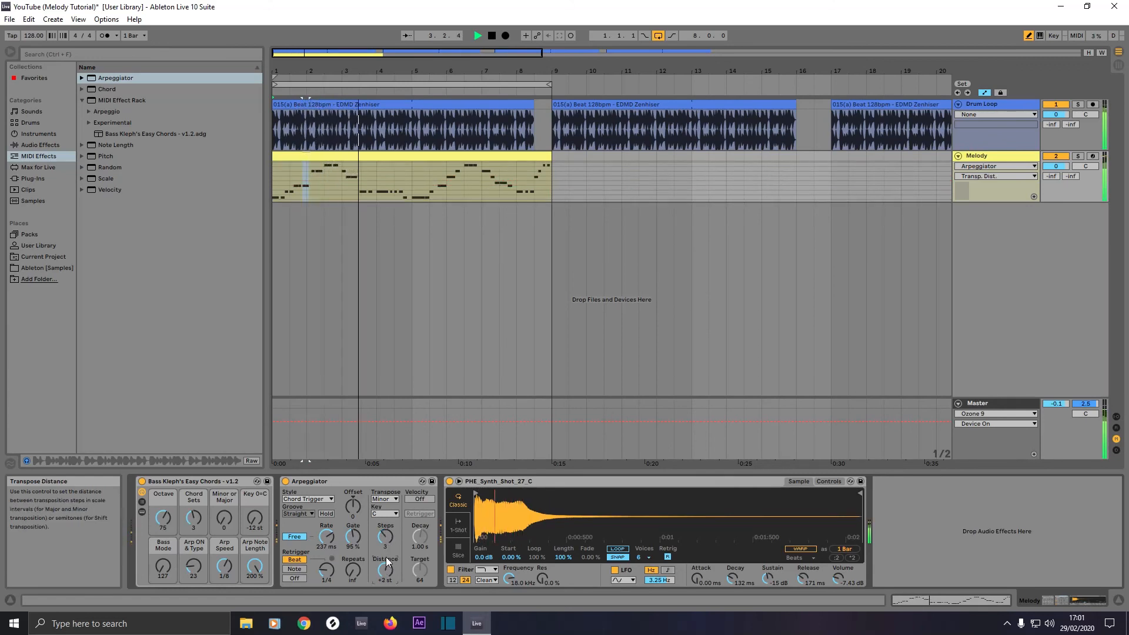
{"action": "left_click_drag", "start_coordinate": [385, 541], "coordinate": [384, 539]}
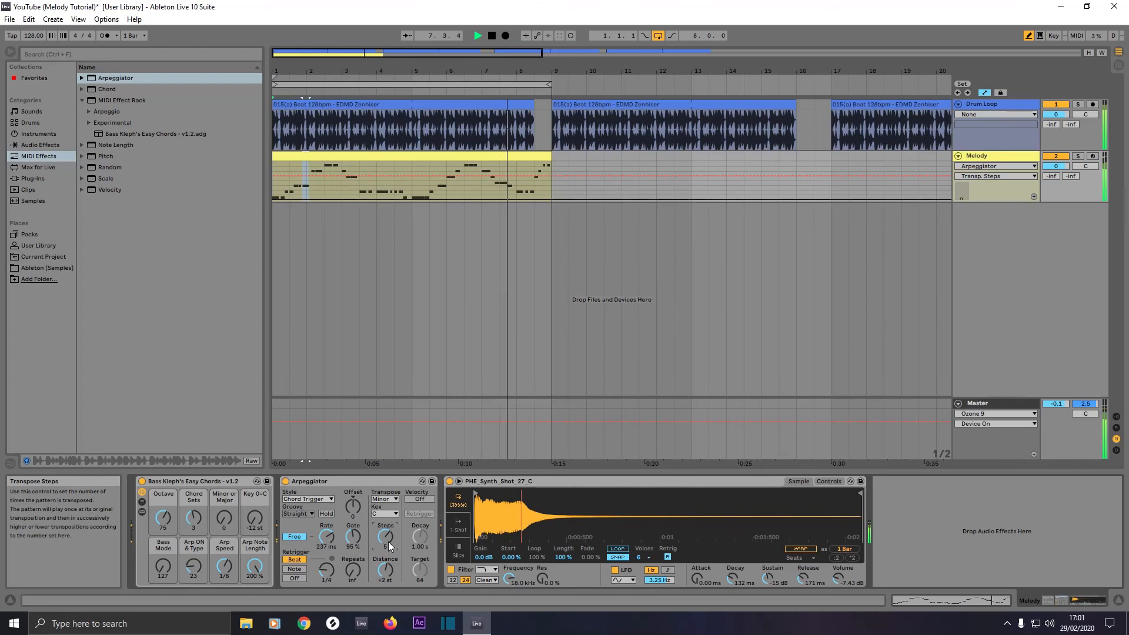
Turn on the Arpeggiator's velocity control with Retrigger and sync its rate to the tempo at 1/12.
{"action": "left_click", "coordinate": [415, 500]}
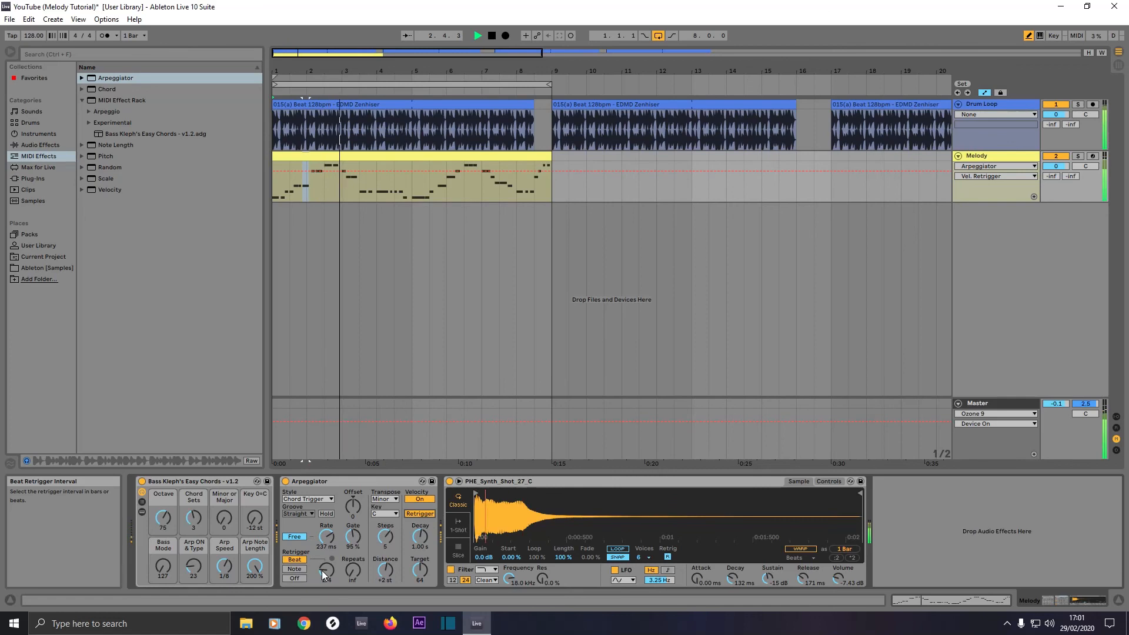
{"action": "left_click", "coordinate": [299, 536]}
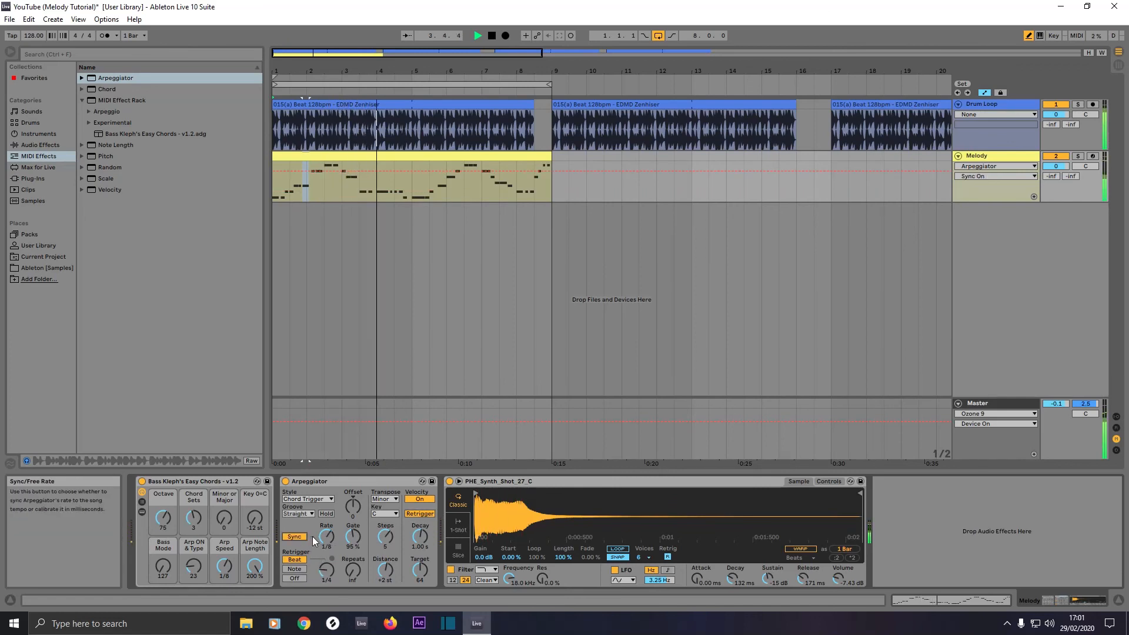
{"action": "left_click", "coordinate": [297, 536]}
{"action": "left_click_drag", "start_coordinate": [327, 536], "coordinate": [327, 530]}
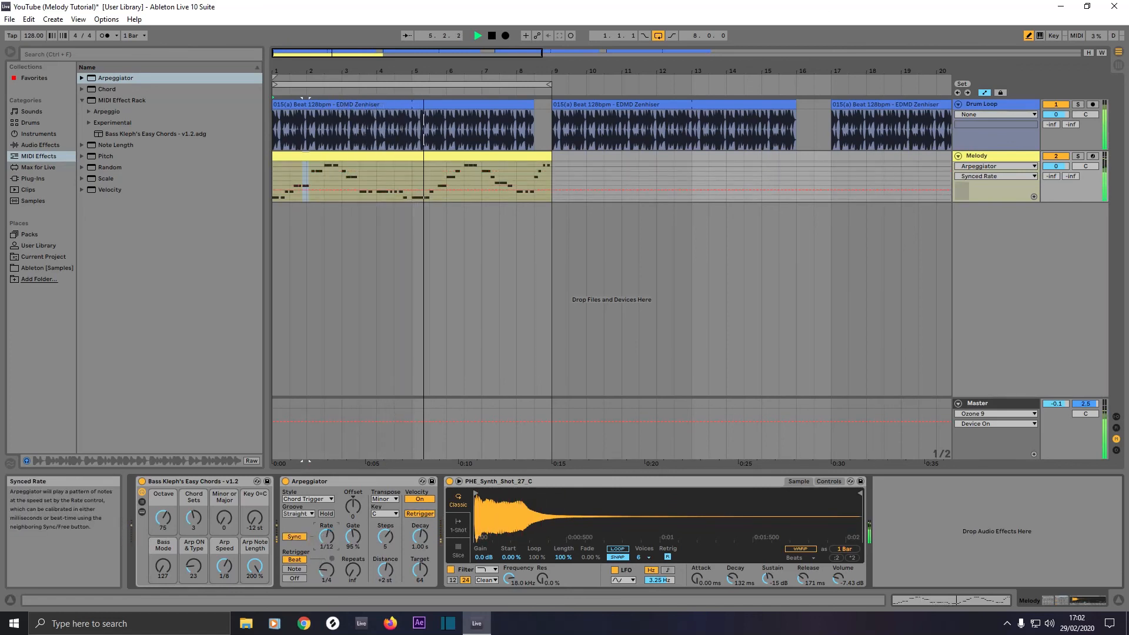
Set the Arpeggiator's groove to Swing 16 and its synced rate to 1/4.
{"action": "left_click", "coordinate": [303, 513]}
{"action": "left_click", "coordinate": [298, 532]}
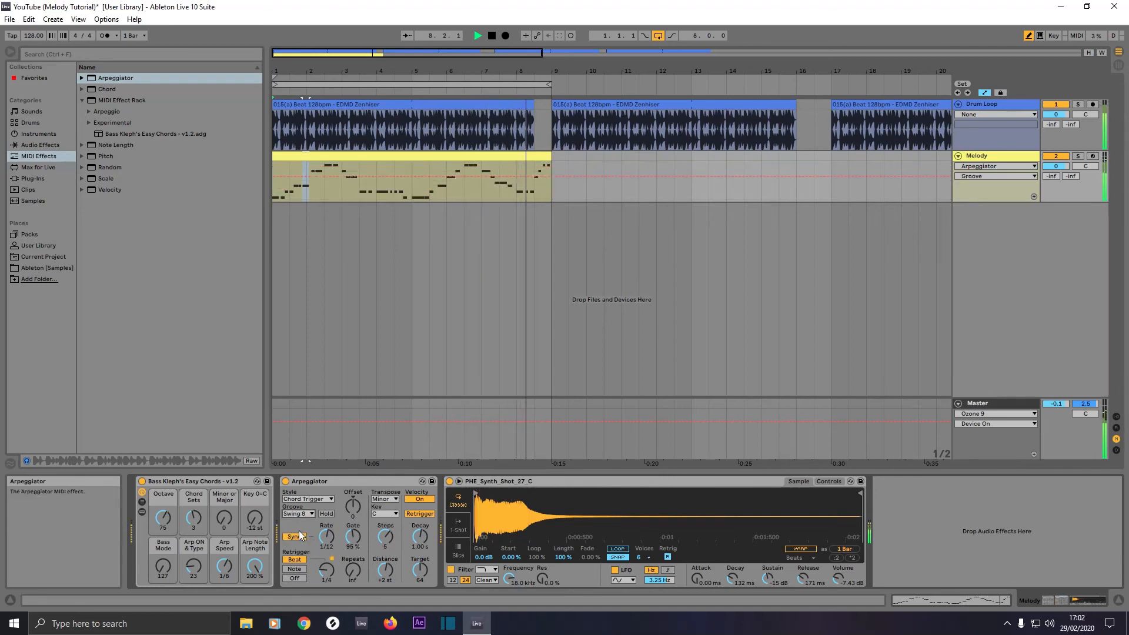
{"action": "left_click", "coordinate": [303, 514]}
{"action": "left_click", "coordinate": [302, 546]}
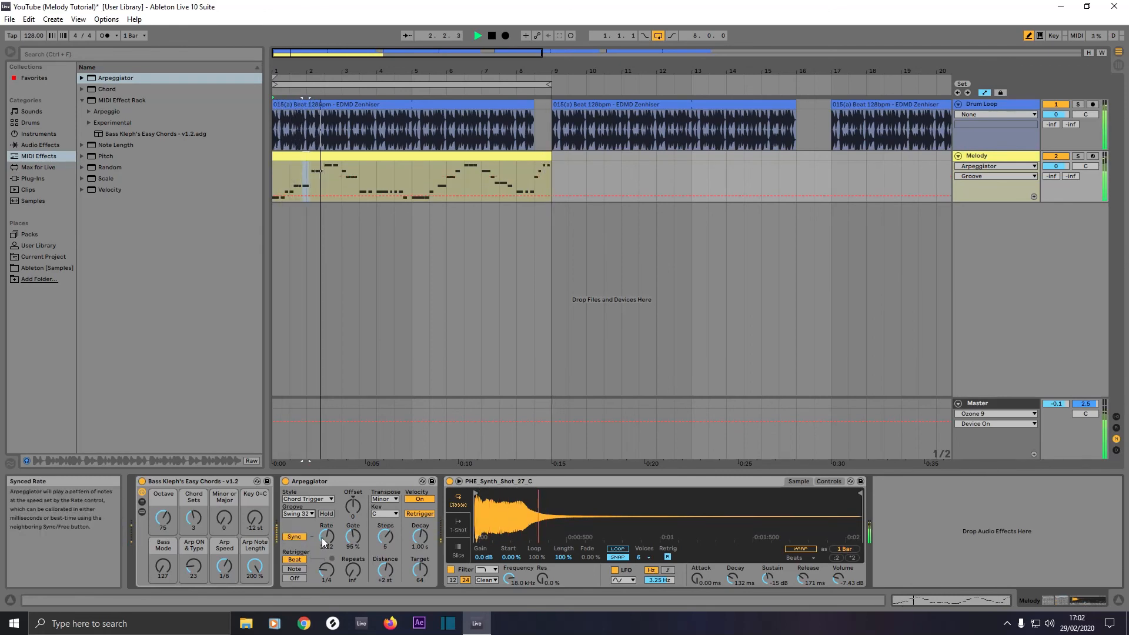
{"action": "left_click", "coordinate": [306, 513]}
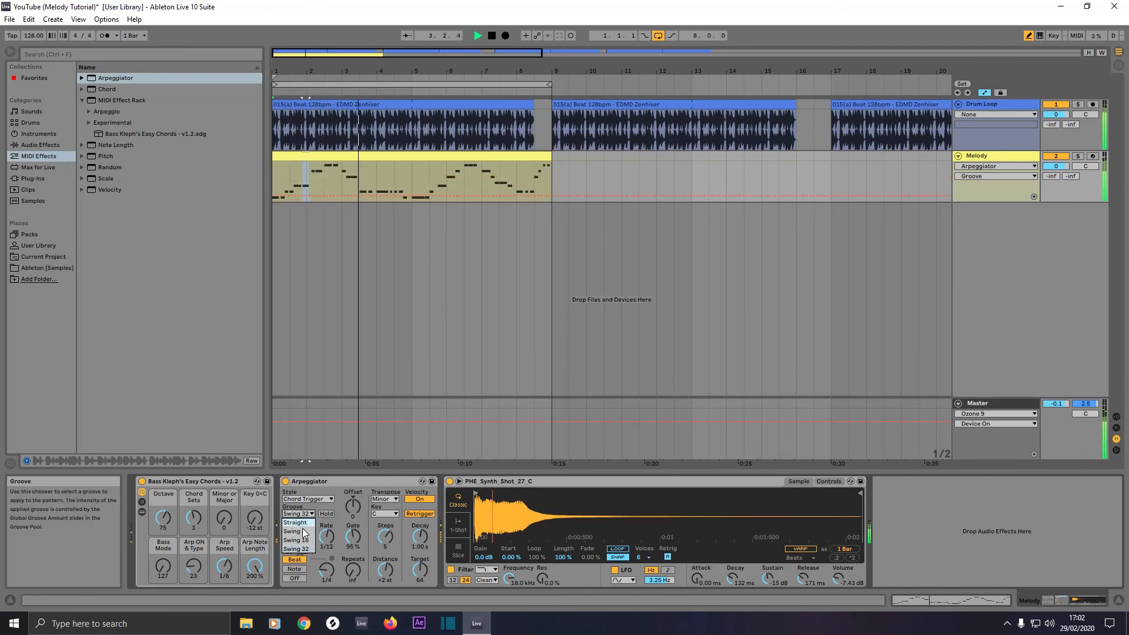
{"action": "left_click", "coordinate": [299, 537]}
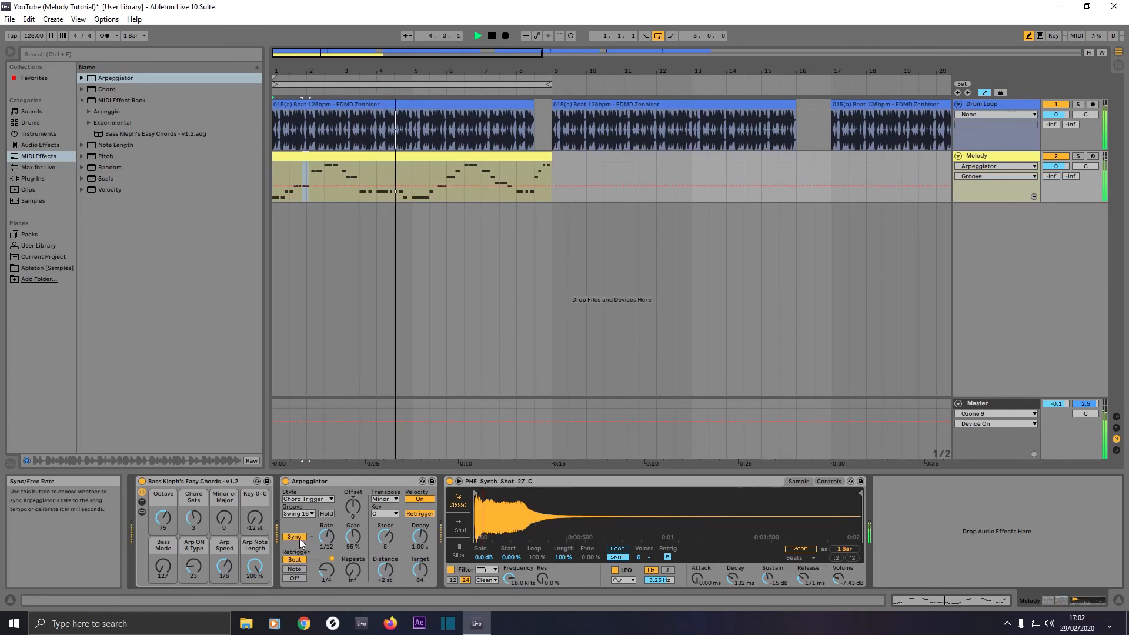
{"action": "left_click", "coordinate": [324, 535]}
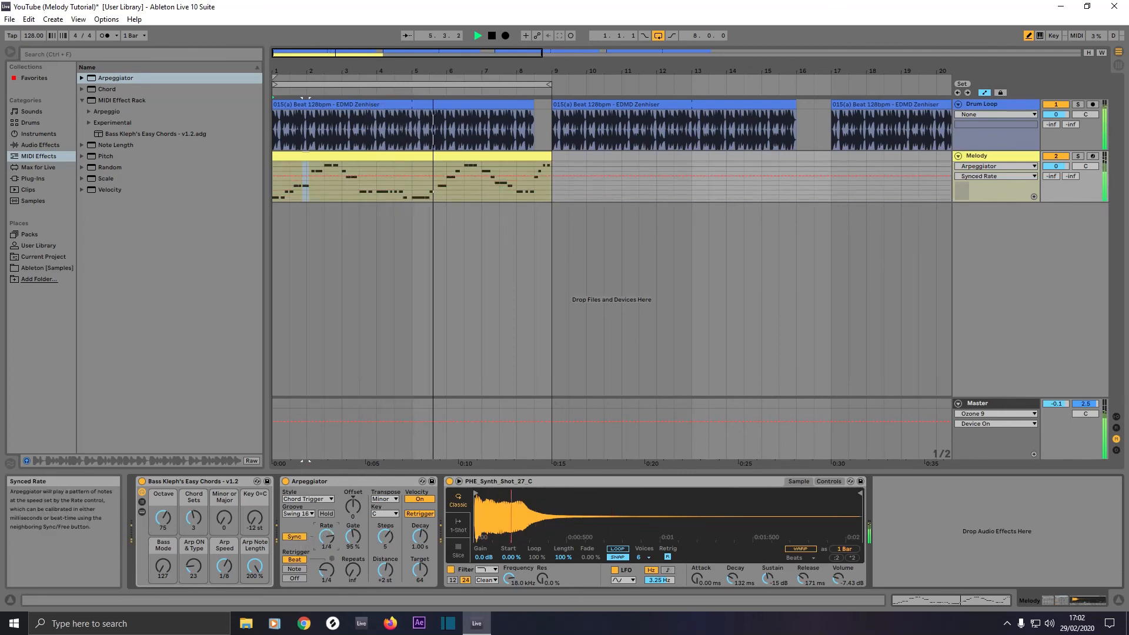
Try the Swing 32 groove in the Arpeggiator with a synced rate of 1/16, and switch the groove to Straight.
{"action": "left_click", "coordinate": [306, 513]}
{"action": "left_click", "coordinate": [306, 550]}
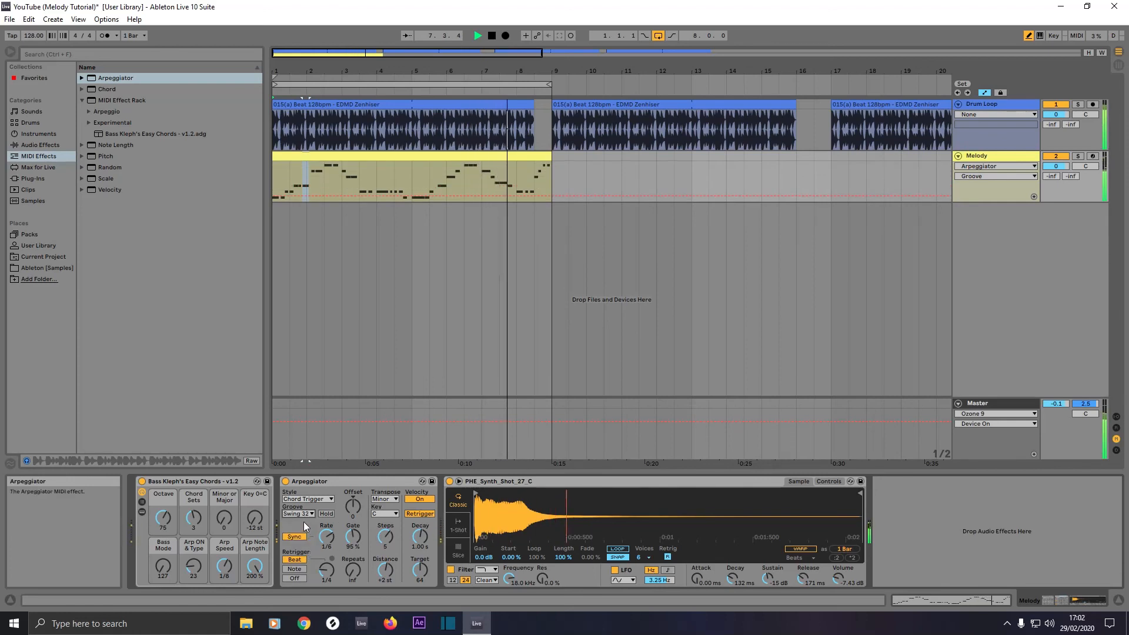
{"action": "left_click_drag", "start_coordinate": [327, 536], "coordinate": [327, 550]}
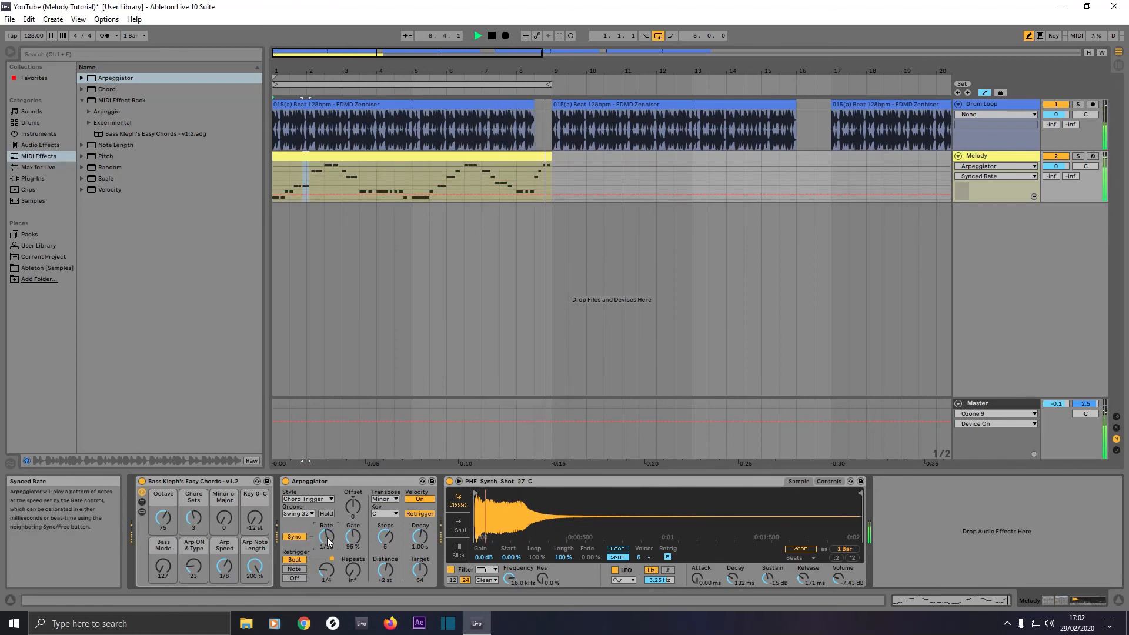
{"action": "left_click", "coordinate": [306, 514]}
{"action": "left_click", "coordinate": [301, 522]}
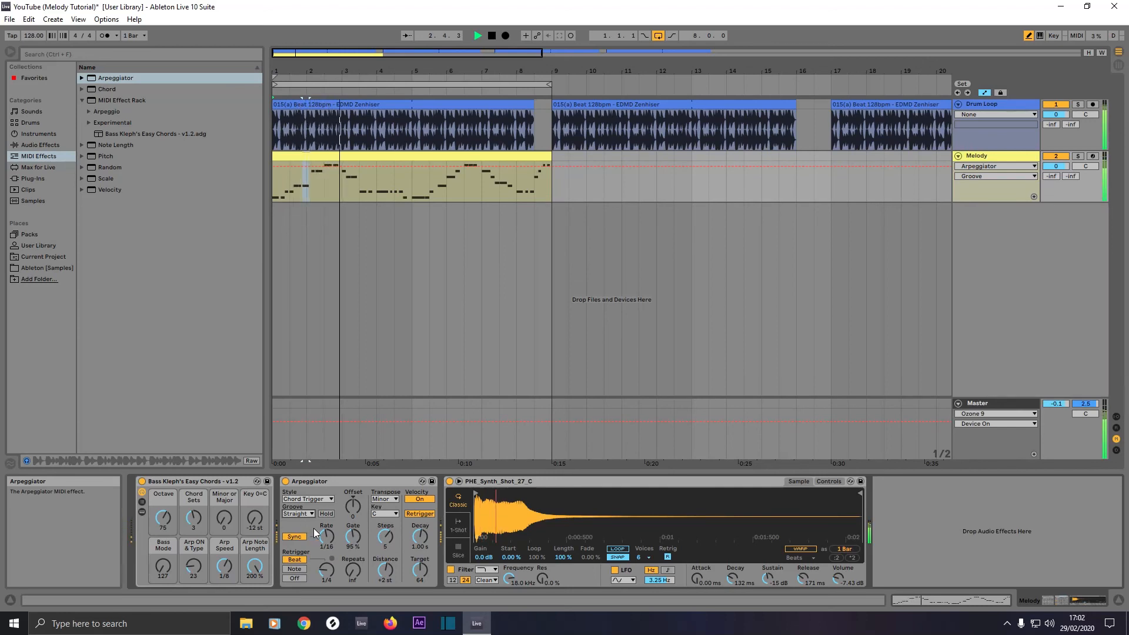
Set the Arpeggiator's synced rate to 1/8 and its beat retrigger interval to 1/16, trying longer intervals first.
{"action": "left_click", "coordinate": [325, 569]}
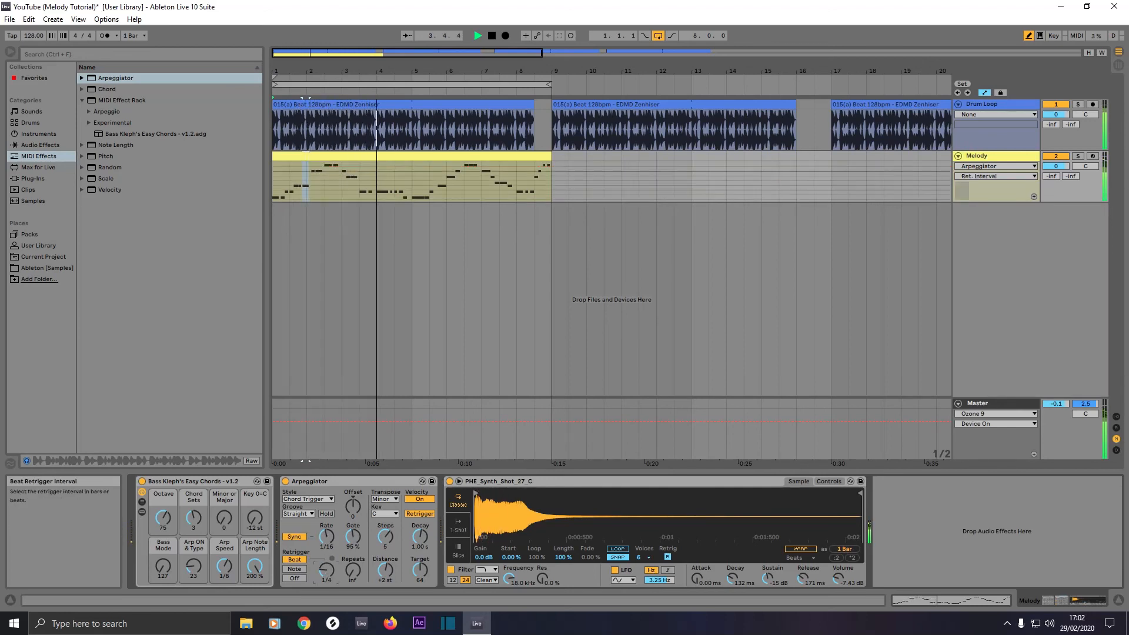
{"action": "left_click_drag", "start_coordinate": [326, 569], "coordinate": [326, 557]}
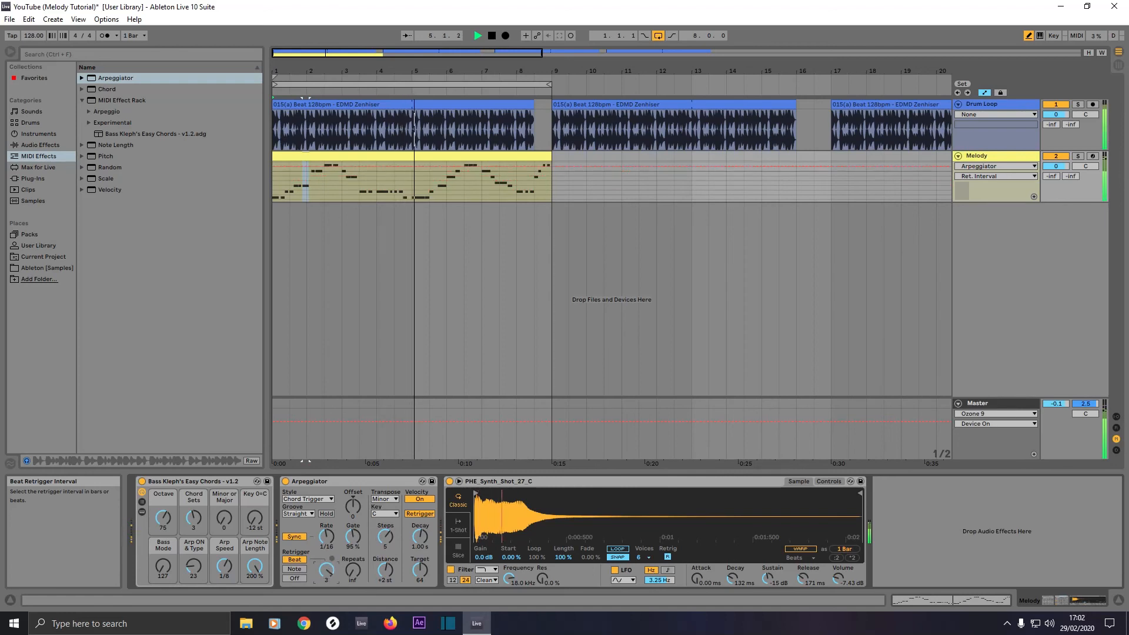
{"action": "left_click_drag", "start_coordinate": [326, 536], "coordinate": [327, 533]}
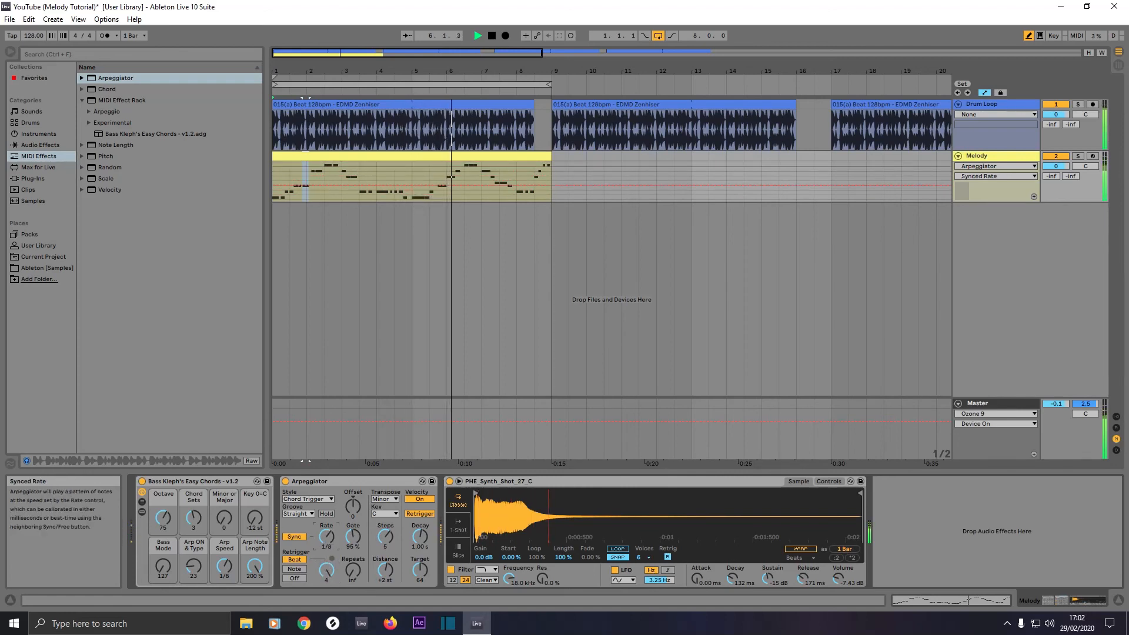
{"action": "left_click", "coordinate": [326, 570]}
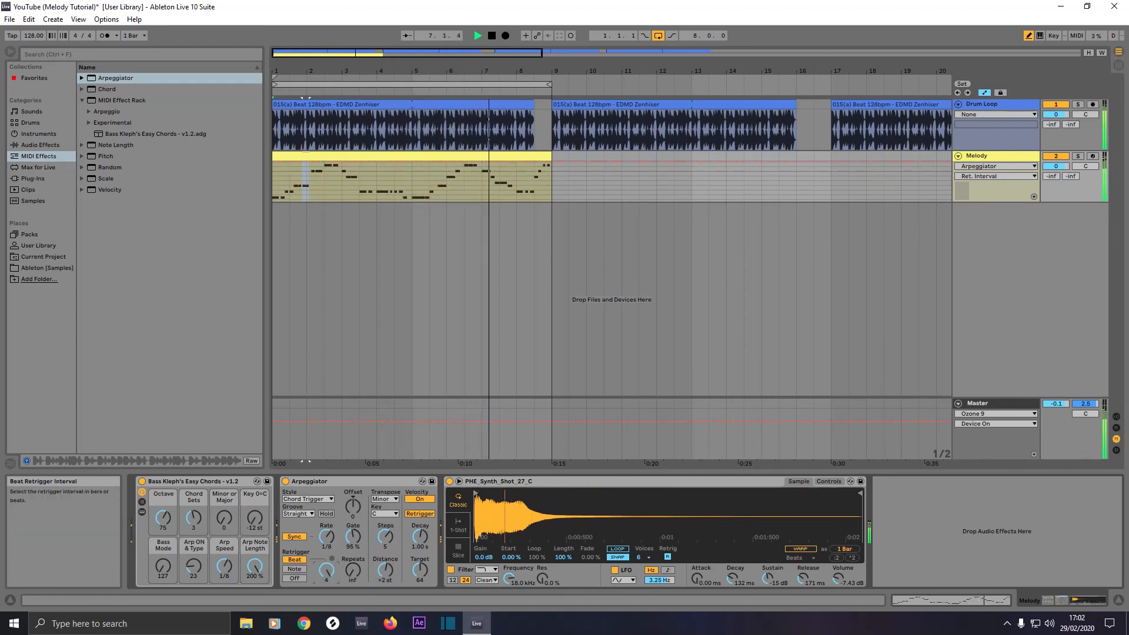
{"action": "mouse_move", "coordinate": [325, 569]}
{"action": "left_mouse_down"}
{"action": "mouse_move", "coordinate": [326, 602]}
{"action": "mouse_move", "coordinate": [326, 582]}
{"action": "left_mouse_up"}
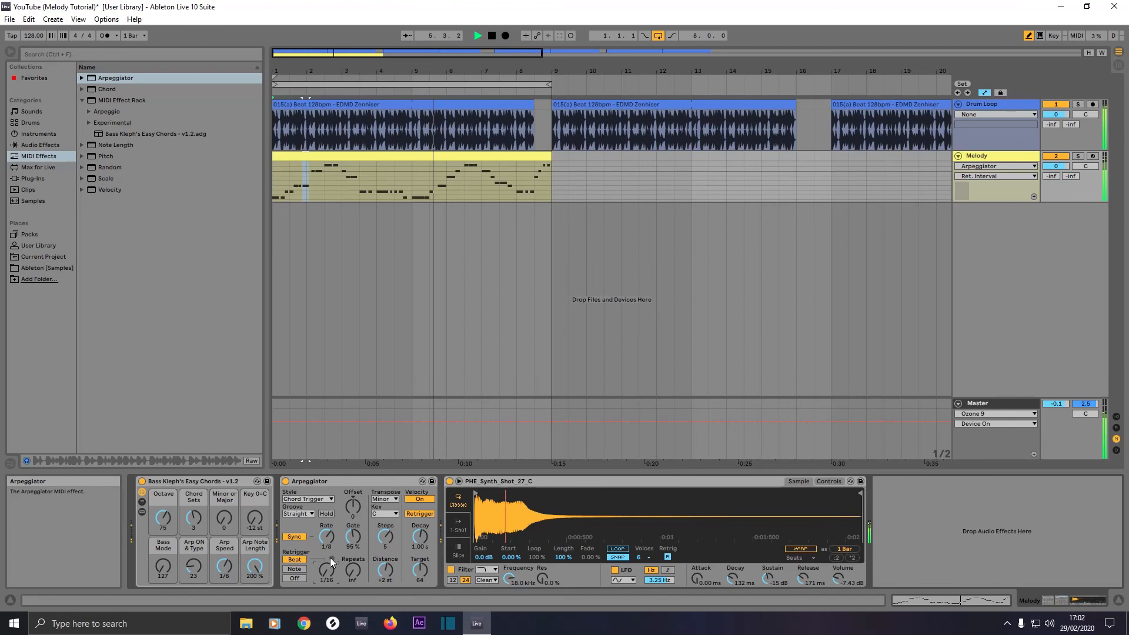
Stop playback and show the Plug-Ins category in the browser.
{"action": "key", "text": "space"}
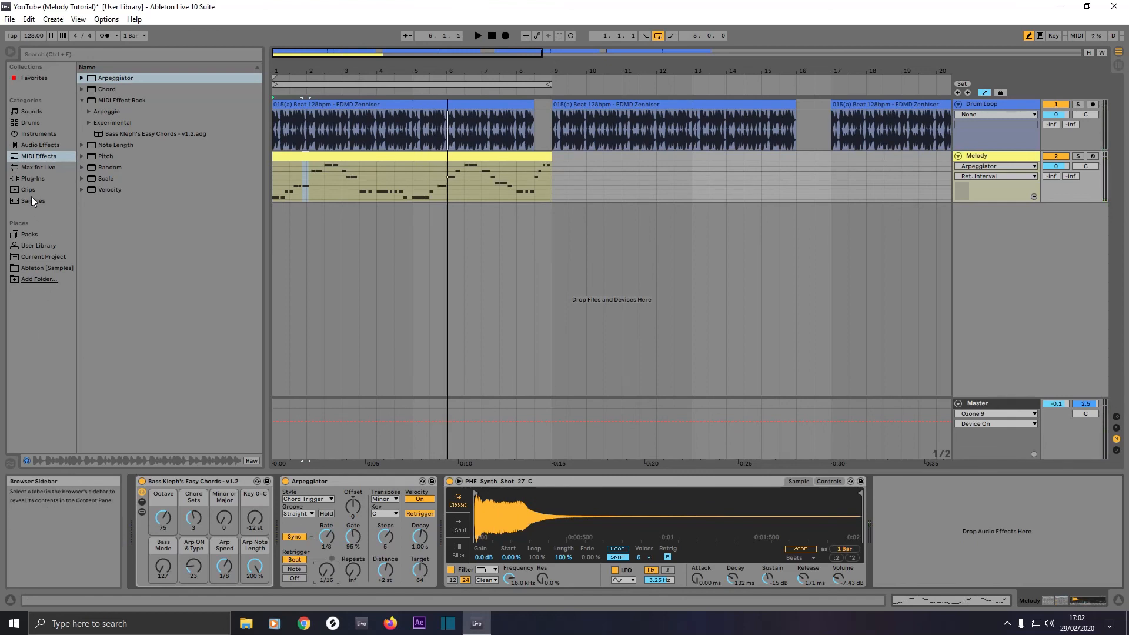
{"action": "left_click", "coordinate": [30, 179]}
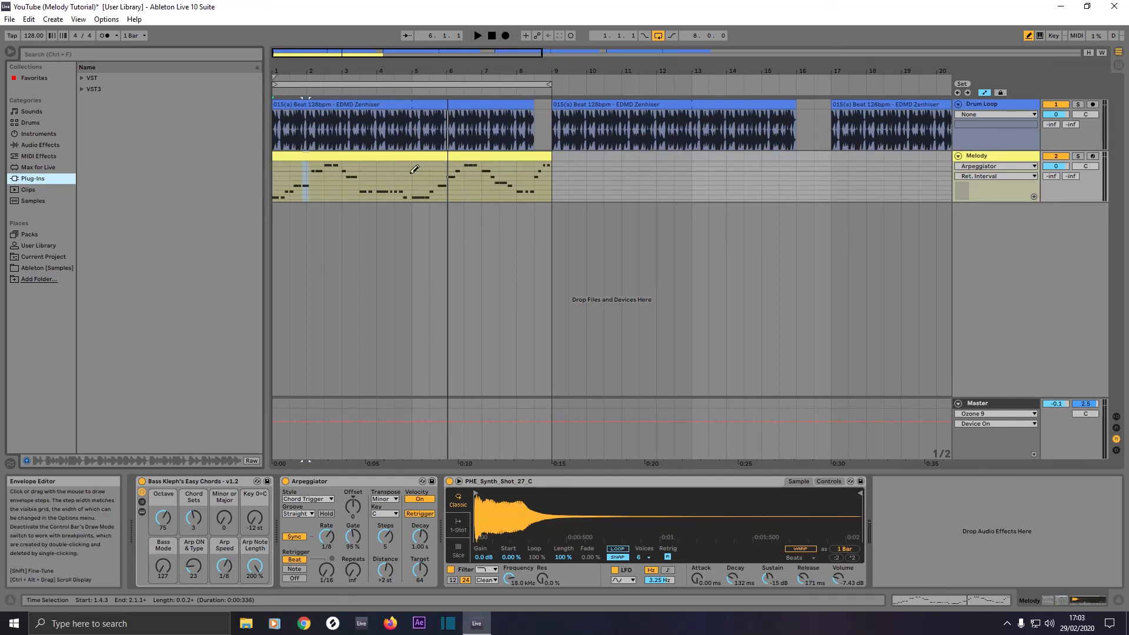
Turn off Draw Mode and swap the melody clip's halves, placing the second half at bar 9 and the first half at bar 13.
{"action": "key", "text": "b"}
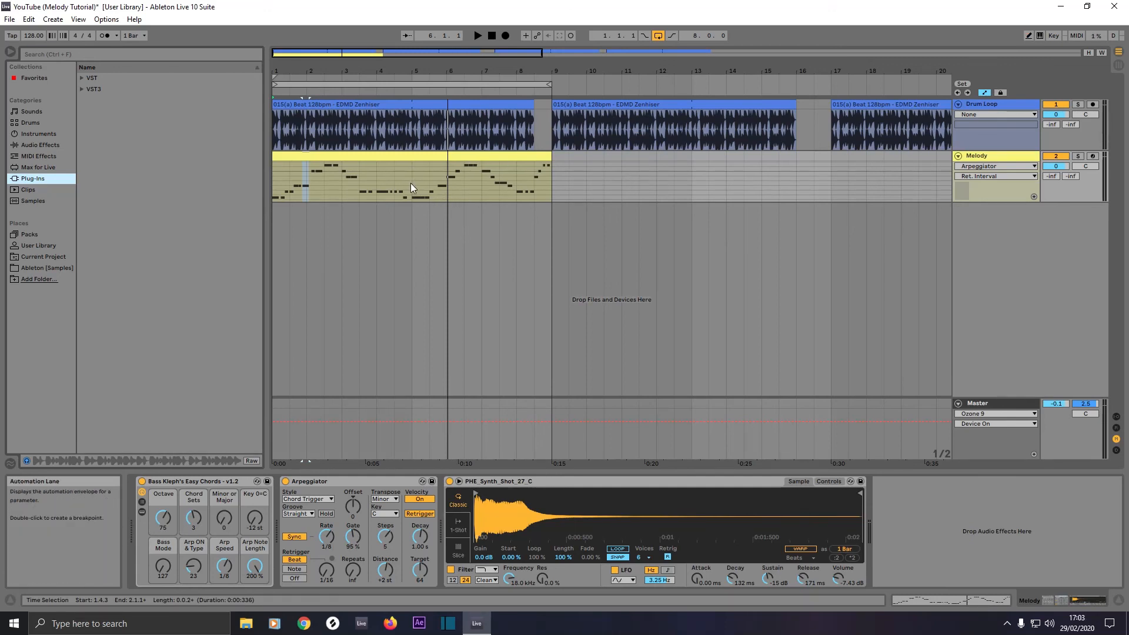
{"action": "left_click_drag", "start_coordinate": [411, 181], "coordinate": [548, 156]}
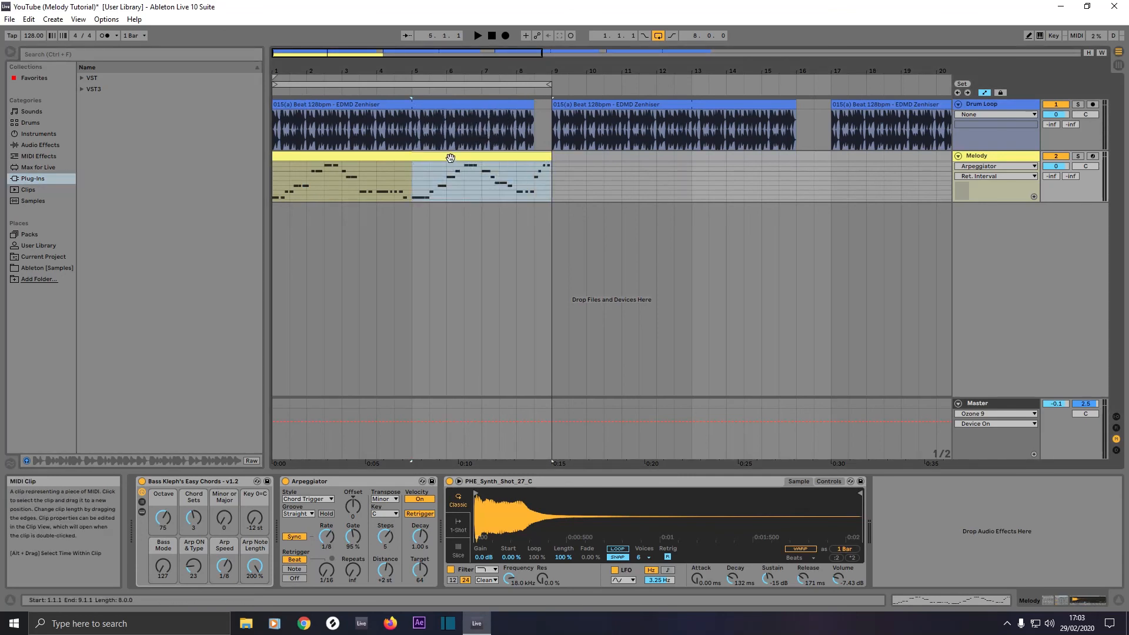
{"action": "left_click_drag", "start_coordinate": [445, 159], "coordinate": [585, 157]}
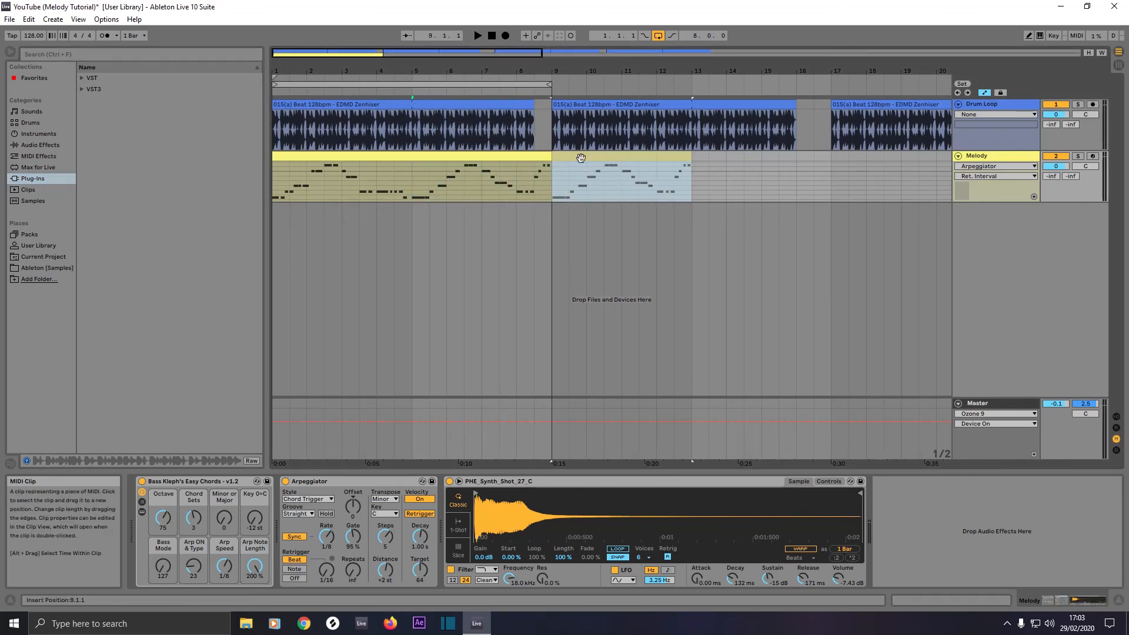
{"action": "left_click_drag", "start_coordinate": [315, 157], "coordinate": [728, 154]}
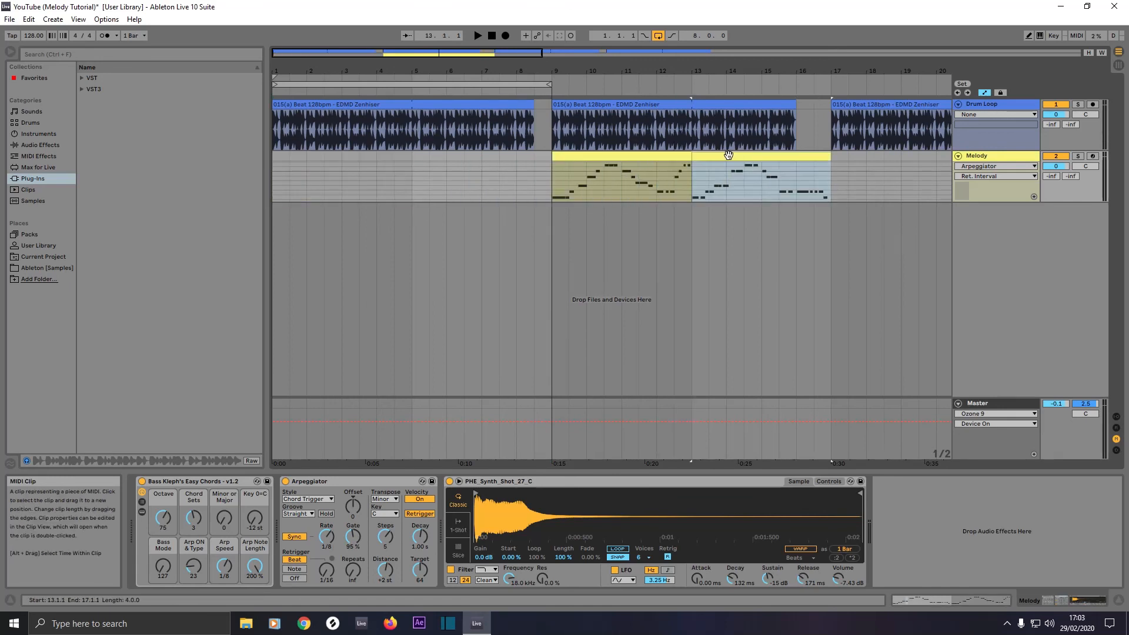
Consolidate the two rearranged melody clips and move them back to the start of the Melody track at bar 1.
{"action": "left_click", "coordinate": [643, 157], "text": "shift"}
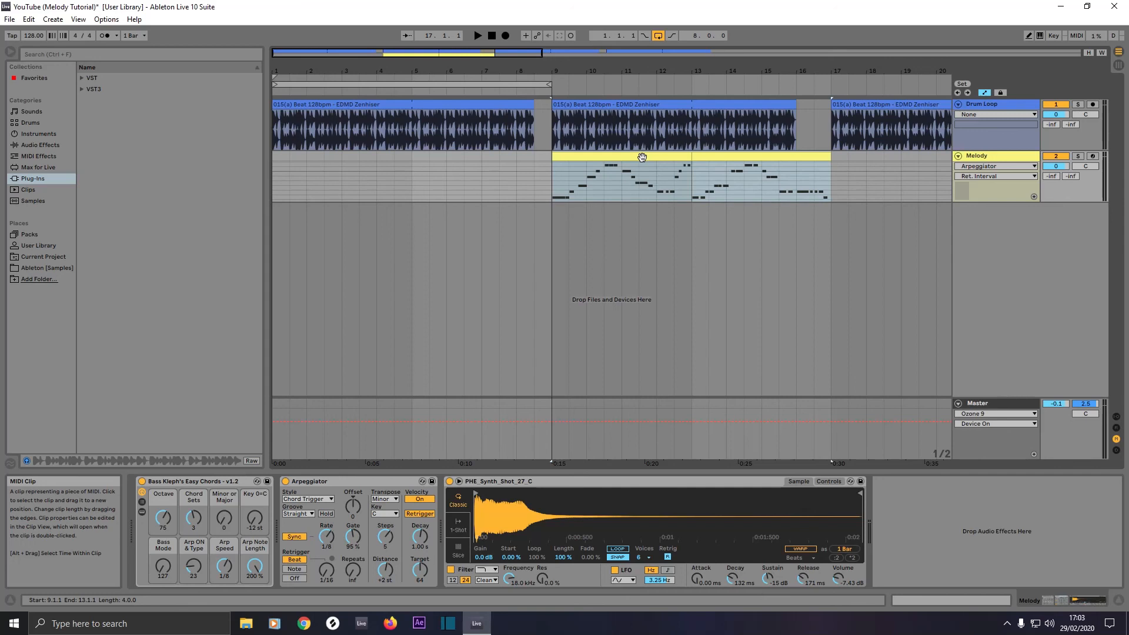
{"action": "right_click", "coordinate": [642, 157]}
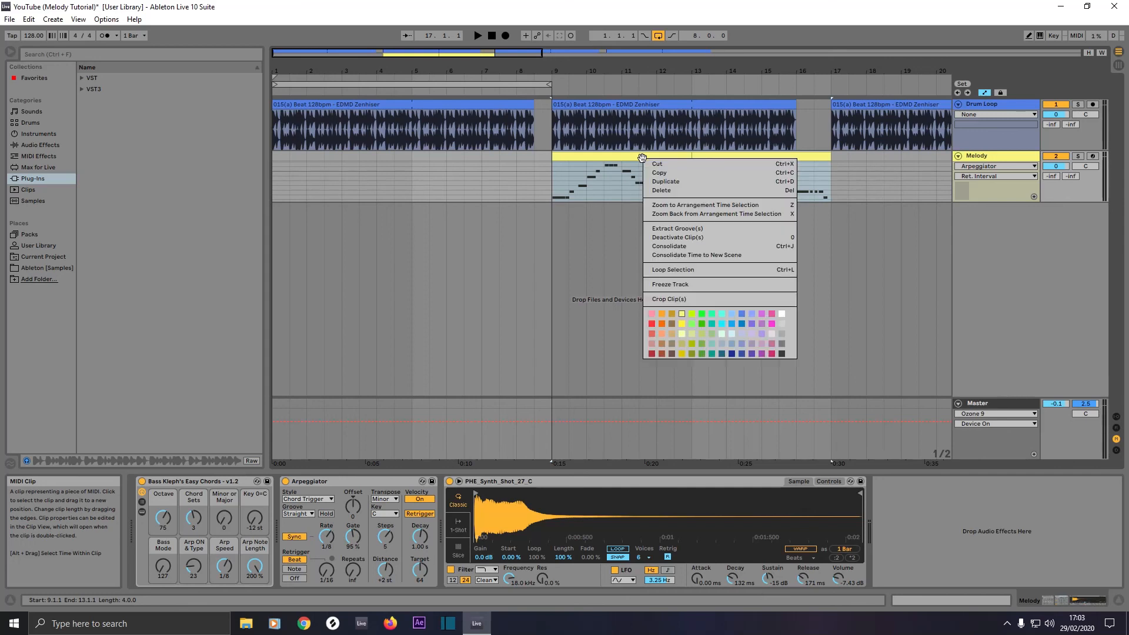
{"action": "left_click", "coordinate": [667, 252]}
{"action": "left_click_drag", "start_coordinate": [655, 158], "coordinate": [361, 193]}
During playback, set the chord rack's Arp Speed to 1/16 and the Arpeggiator's transposition to 1 step with a distance of +12 st.
{"action": "key", "text": "space"}
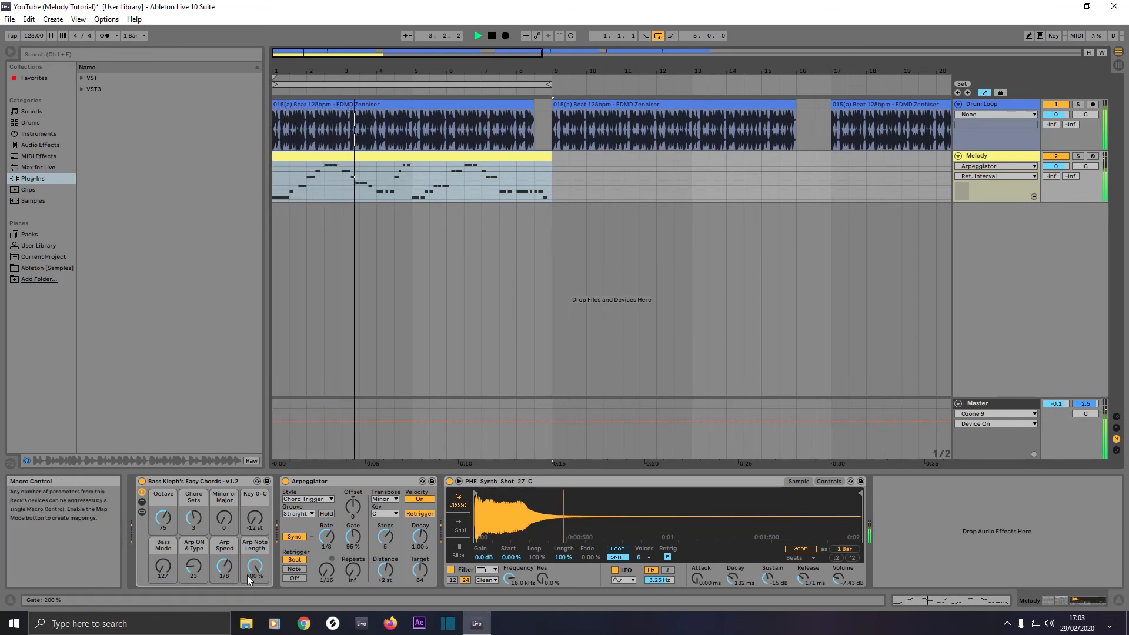
{"action": "left_click_drag", "start_coordinate": [230, 573], "coordinate": [230, 562]}
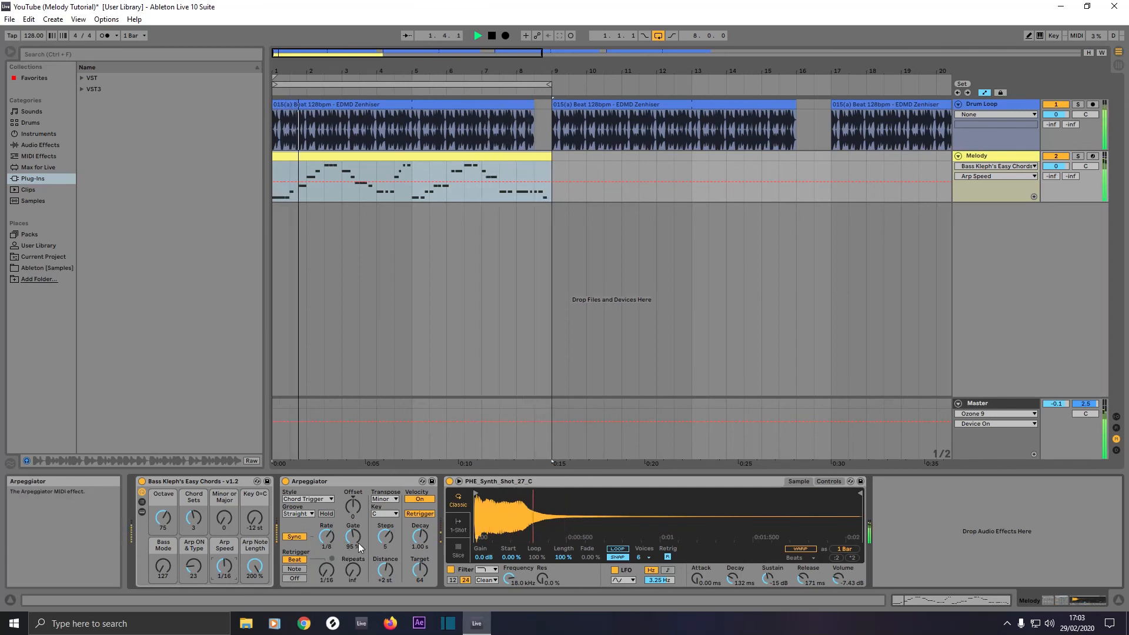
{"action": "left_click_drag", "start_coordinate": [385, 536], "coordinate": [385, 542]}
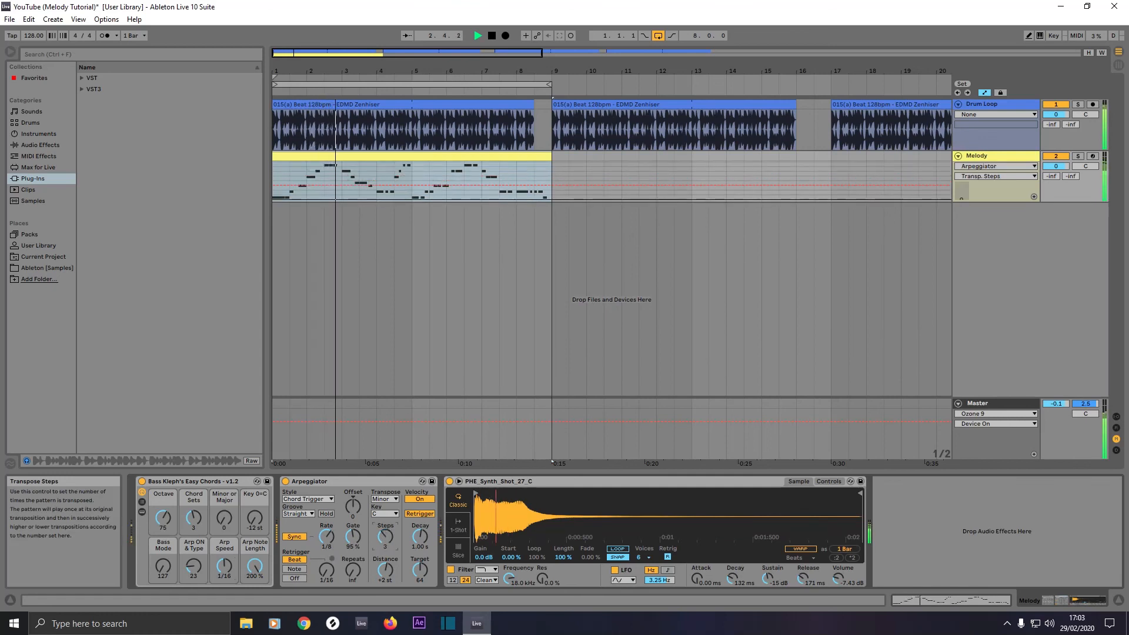
{"action": "left_click_drag", "start_coordinate": [386, 571], "coordinate": [385, 557]}
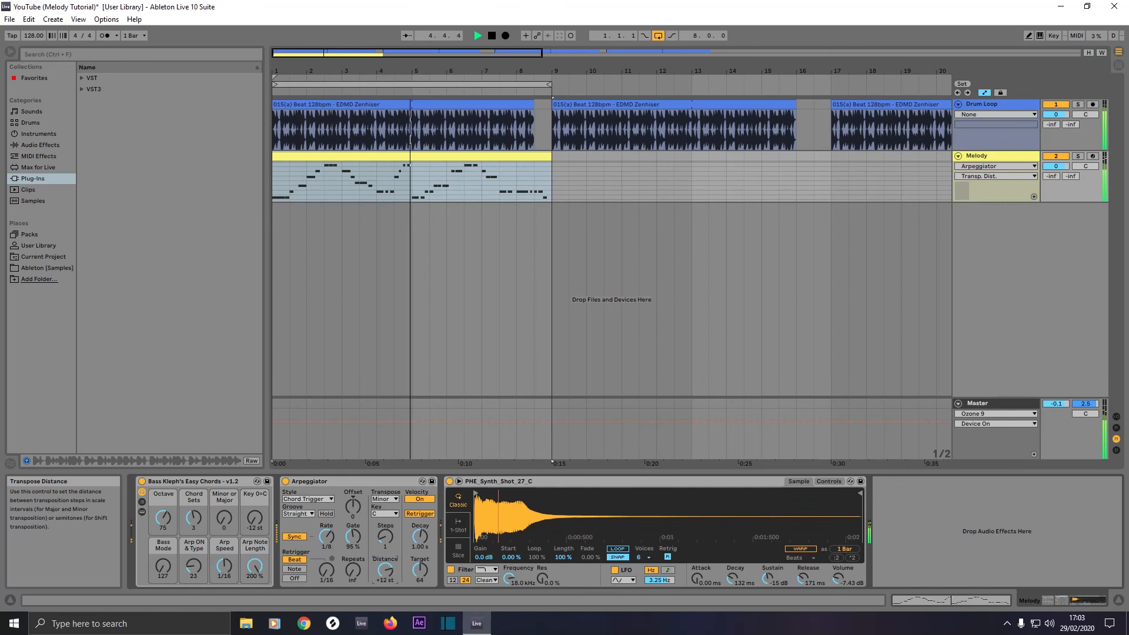